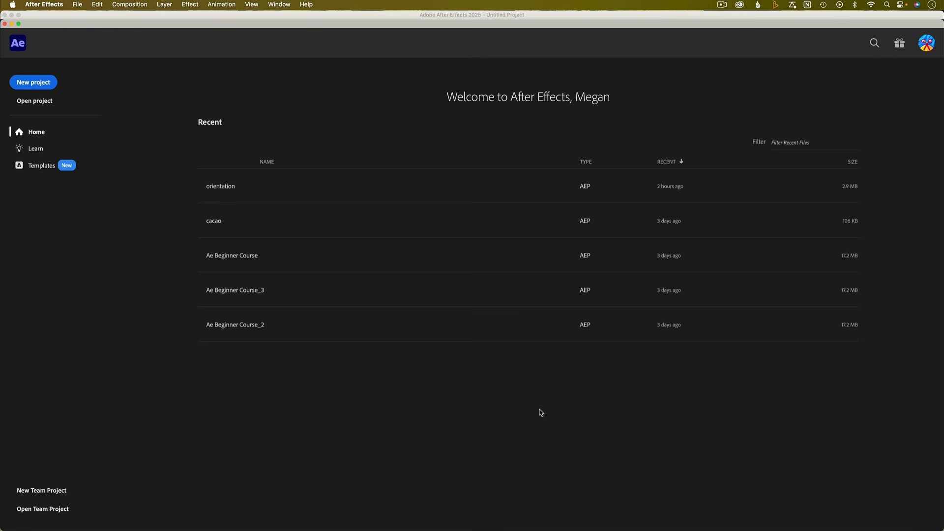
# - Start a new project and create a composition named orientation at 1920x1080 and 30 fps
pyautogui.click(36, 83)
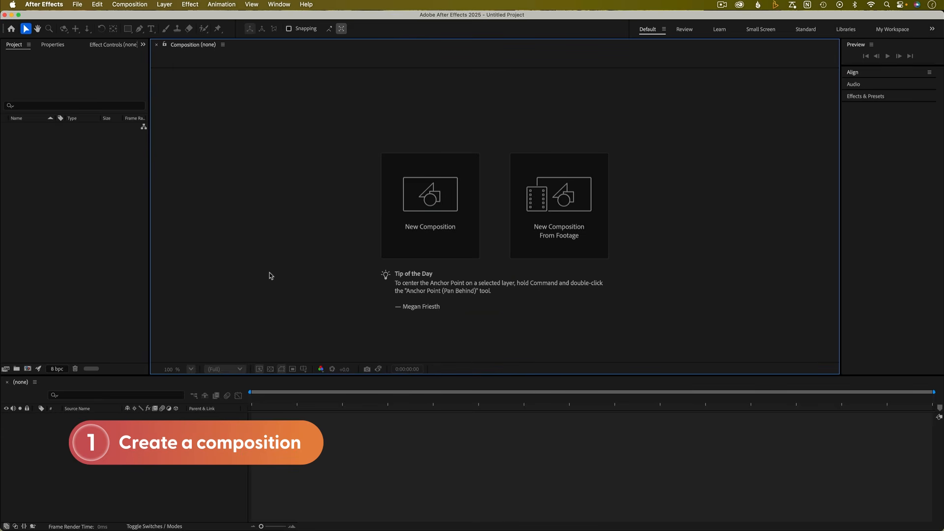
pyautogui.click(435, 235)
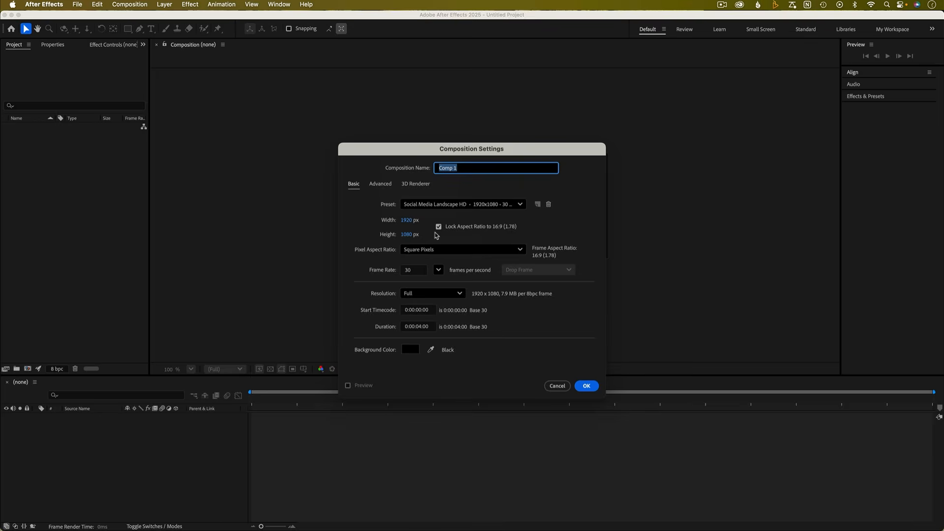
pyautogui.write('orientation')
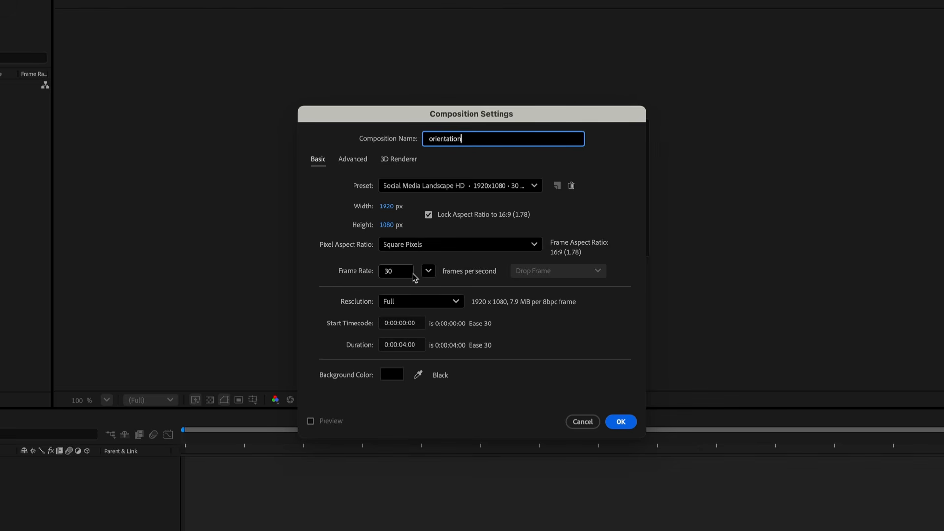
pyautogui.click(428, 271)
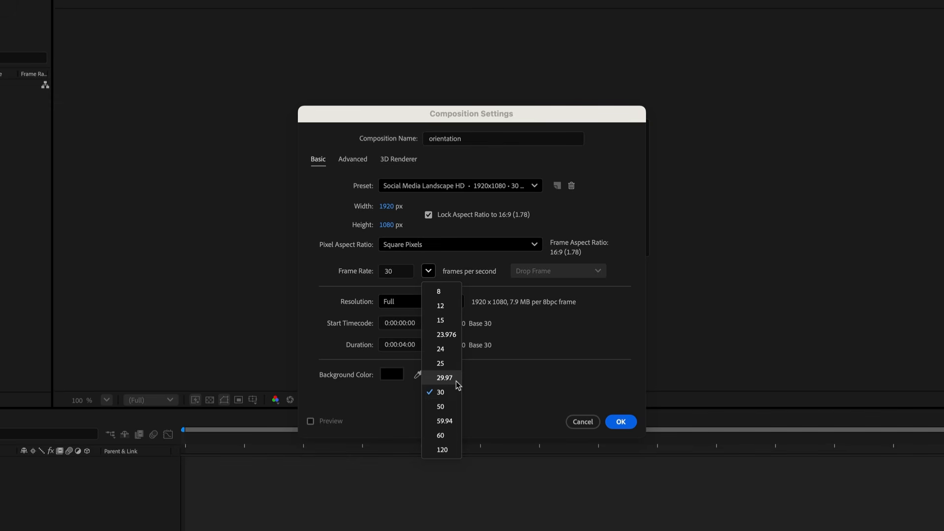
pyautogui.click(481, 380)
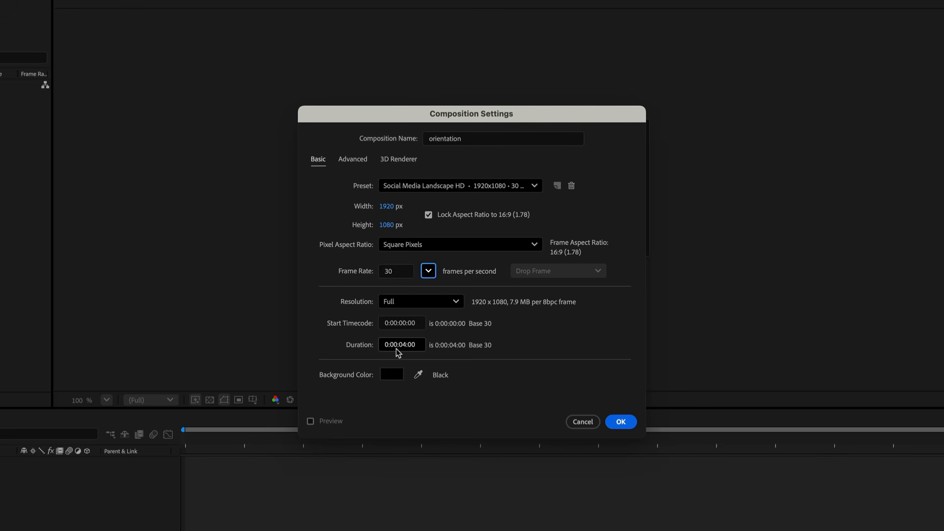
pyautogui.click(500, 426)
pyautogui.click(617, 421)
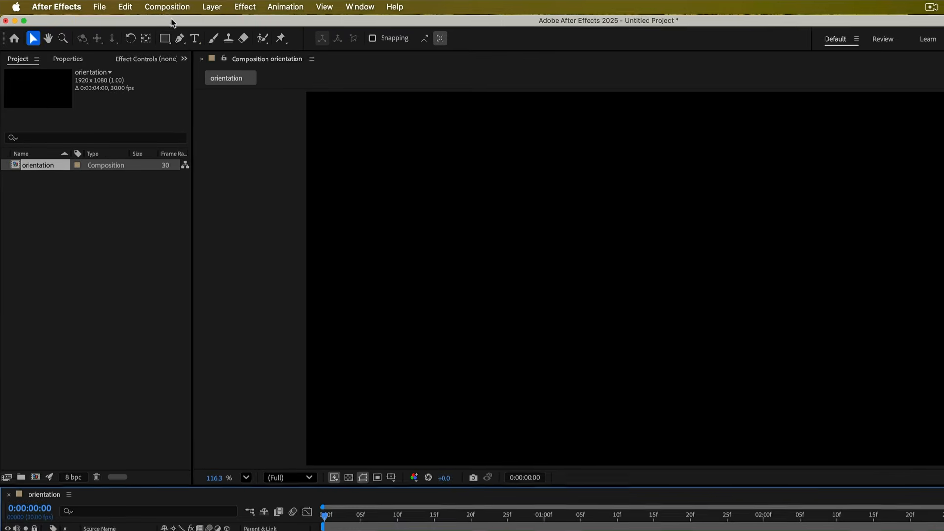
# - Reopen the orientation composition's settings and confirm them without changes
pyautogui.click(171, 7)
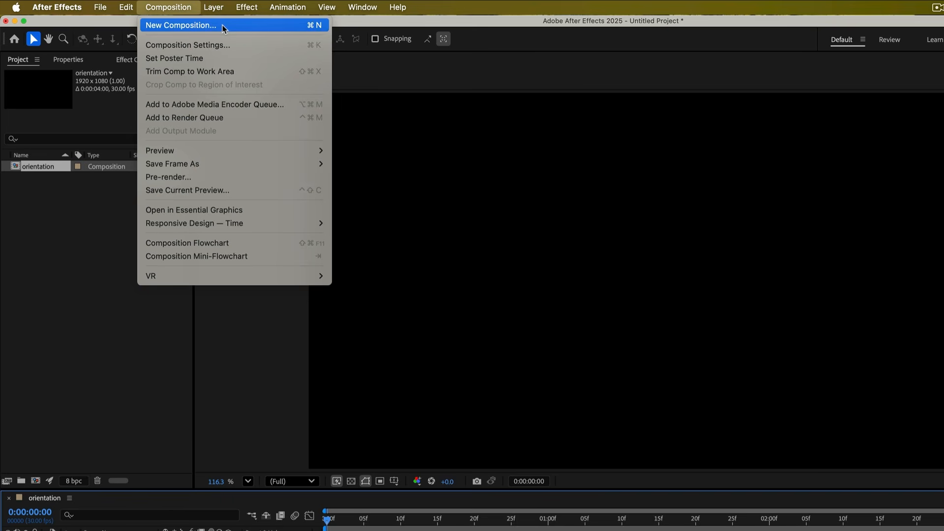
pyautogui.click(95, 302)
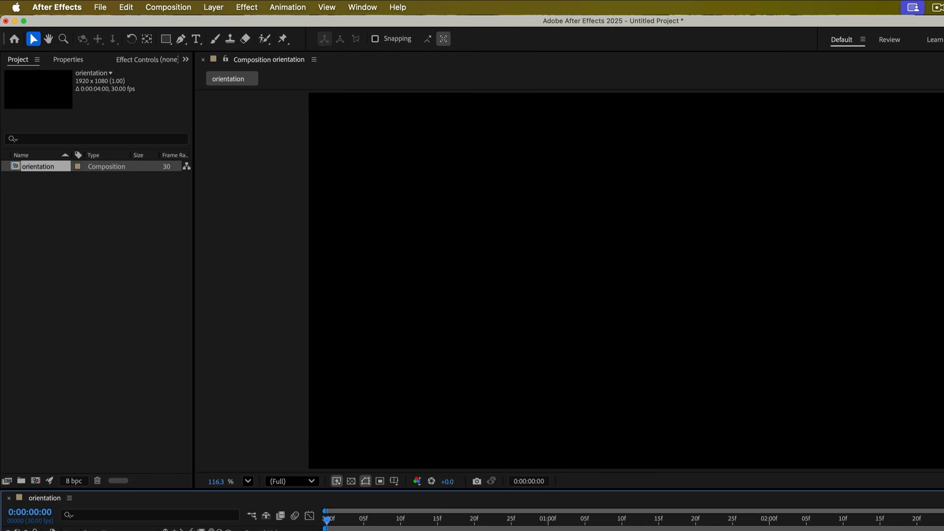
pyautogui.click(176, 7)
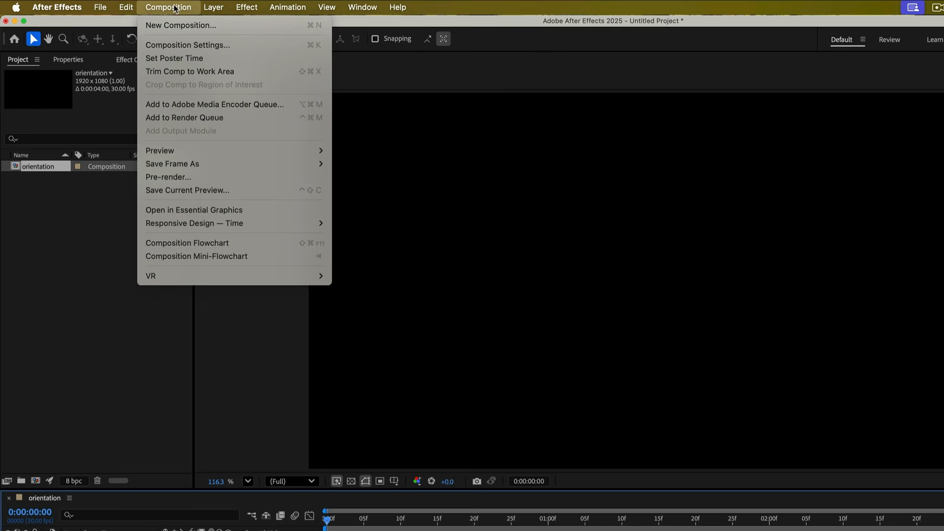
pyautogui.click(249, 44)
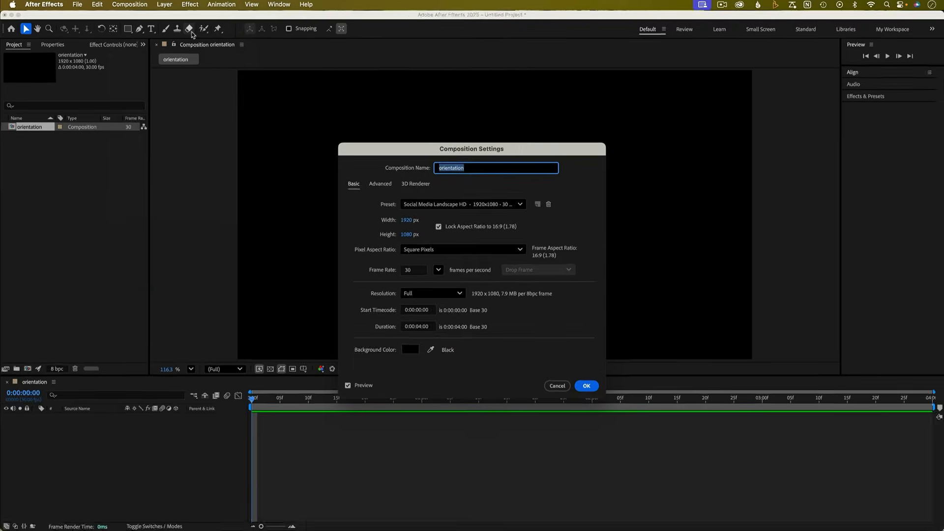
pyautogui.click(585, 386)
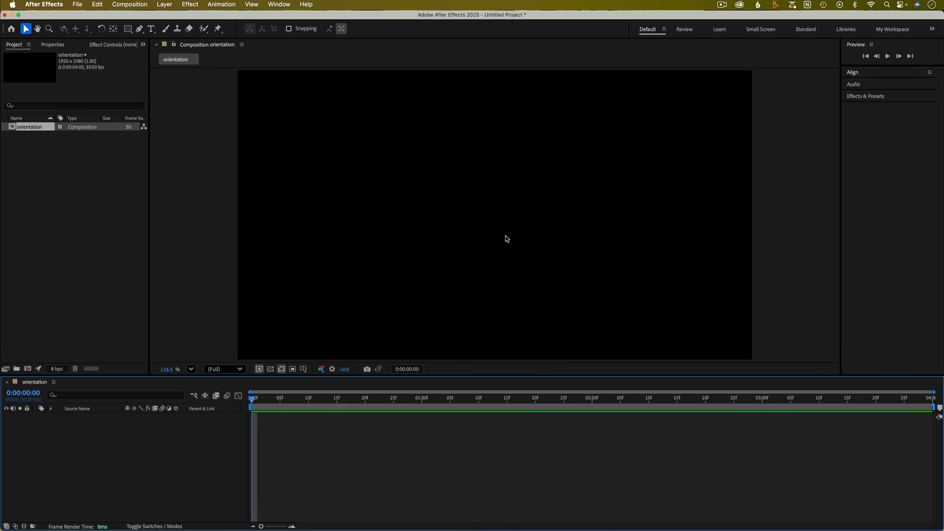
# - Save the project as Ae orientation.aep inside the Ae folder of Ae Orientation
pyautogui.press('super+s')
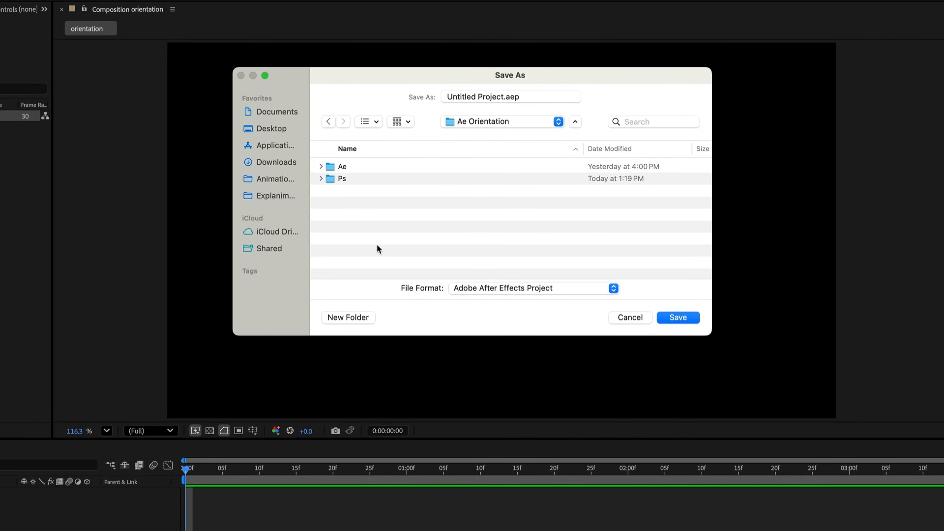
pyautogui.click(321, 179)
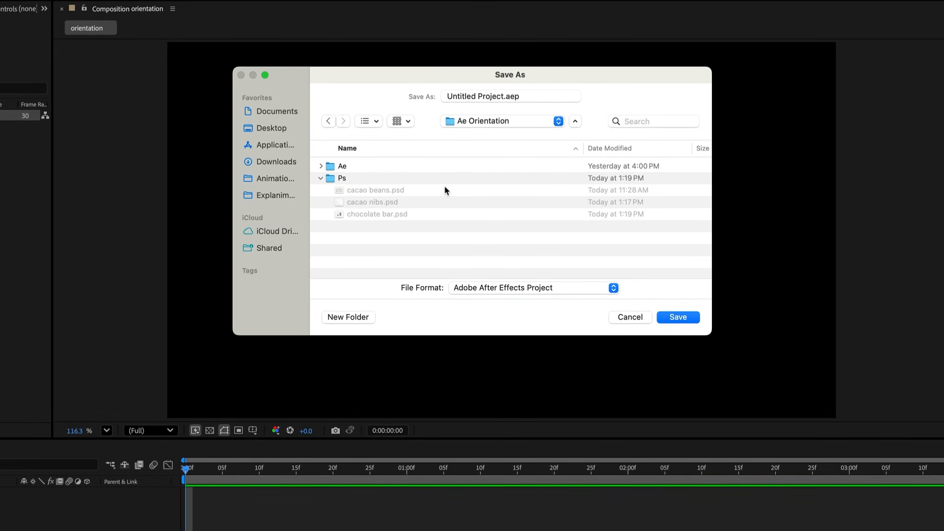
pyautogui.click(343, 170)
pyautogui.click(321, 167)
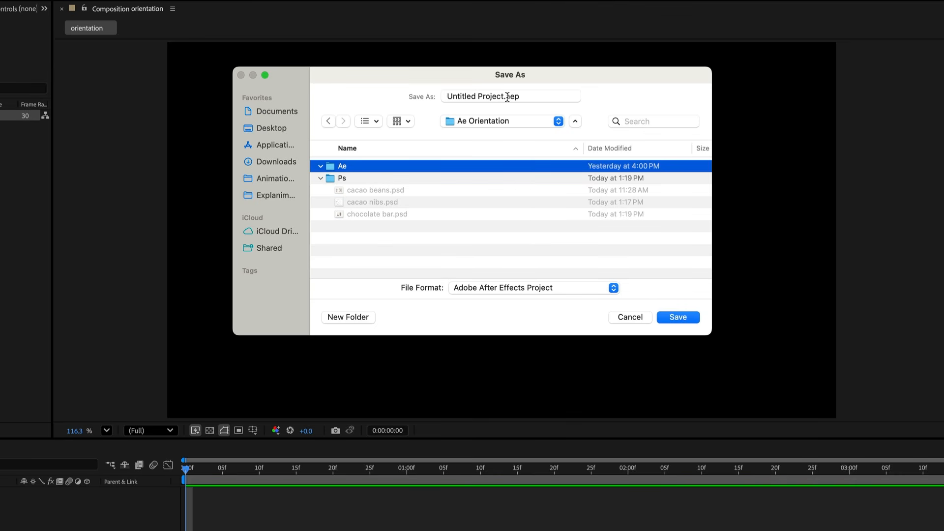
pyautogui.moveTo(502, 95); pyautogui.dragTo(433, 93)
pyautogui.write('Ae orientation')
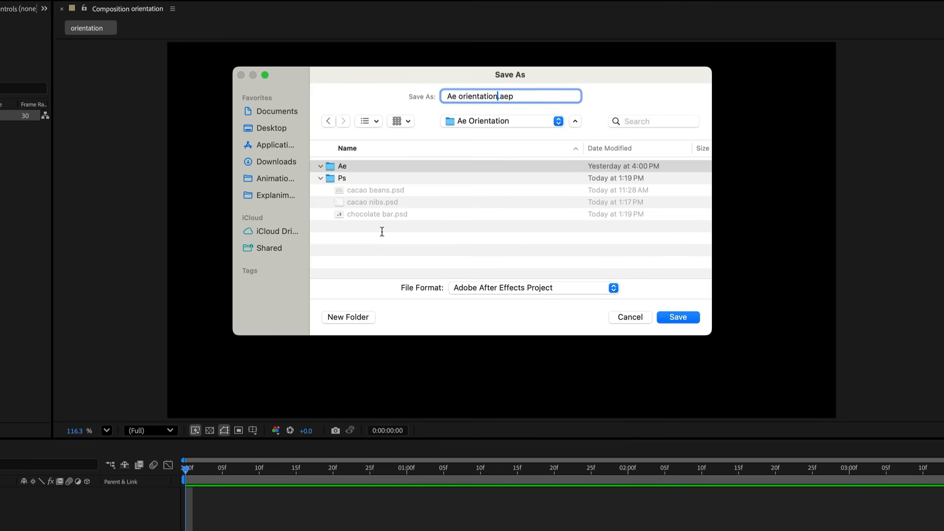
pyautogui.click(677, 317)
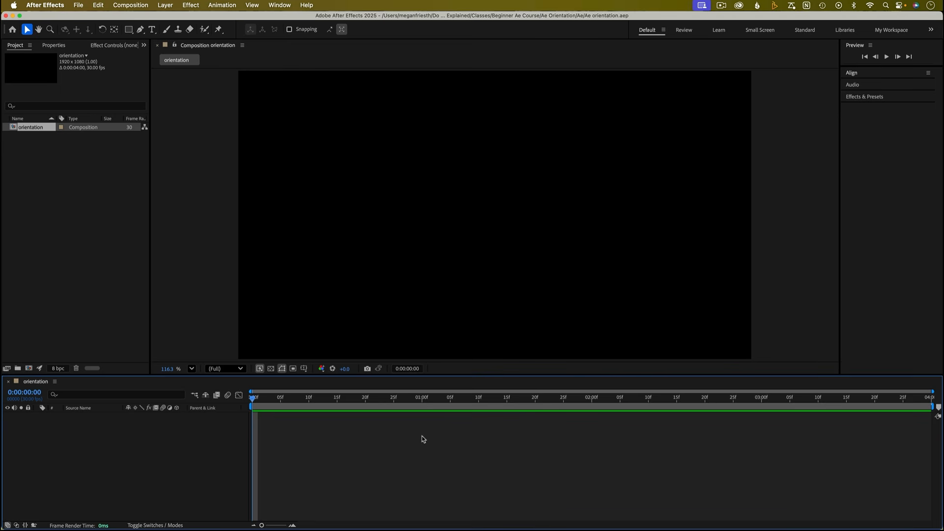
# - Import cacao beans.psd, cacao nibs.psd and chocolate bar.psd as Composition - Retain Layer Sizes
pyautogui.click(79, 5)
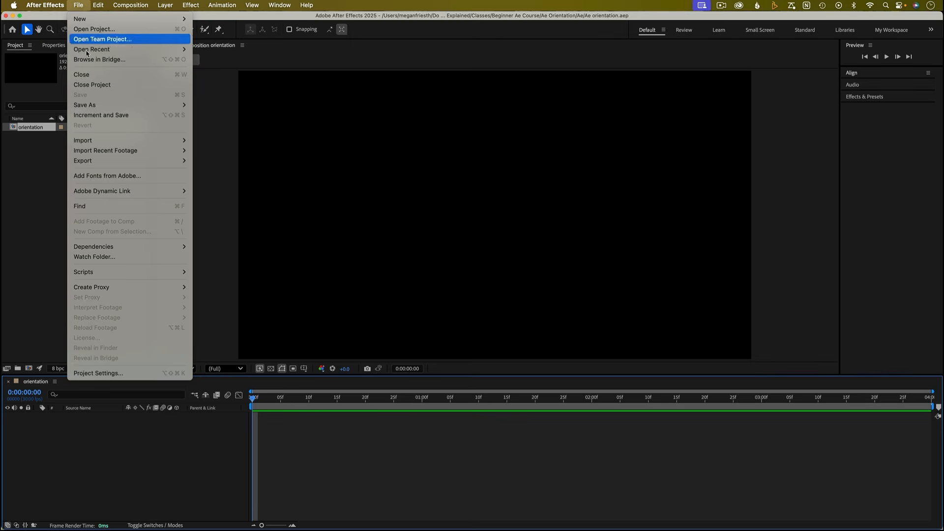
pyautogui.moveTo(91, 144)
pyautogui.click(226, 143)
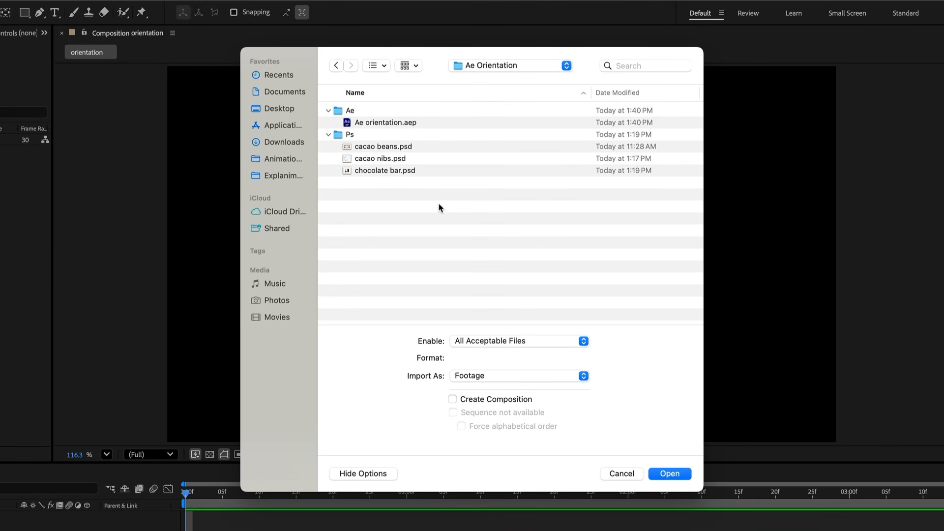
pyautogui.click(417, 147)
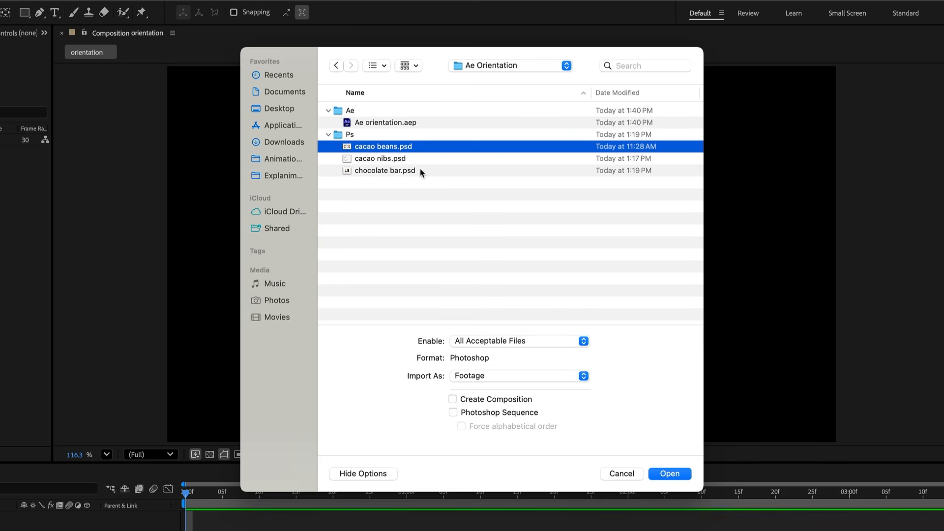
pyautogui.keyDown('shift'); pyautogui.click(420, 170); pyautogui.keyUp('shift')
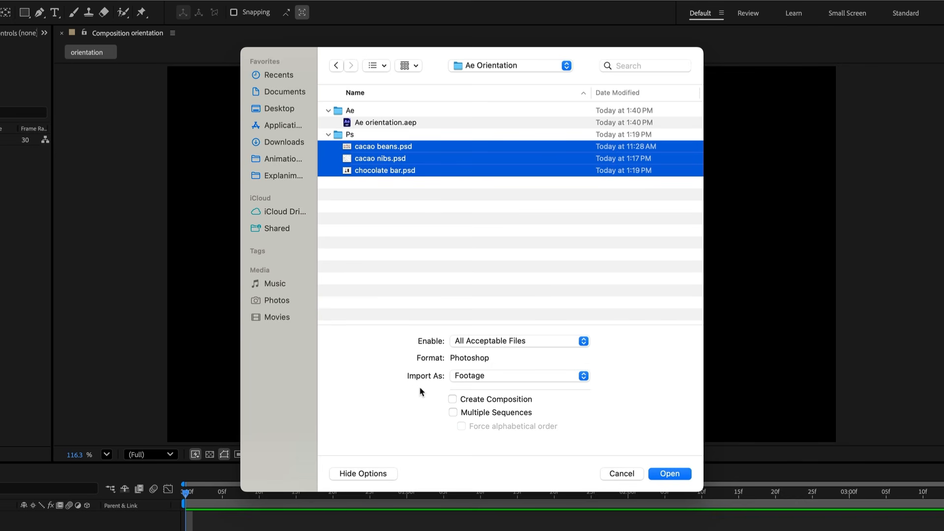
pyautogui.click(488, 380)
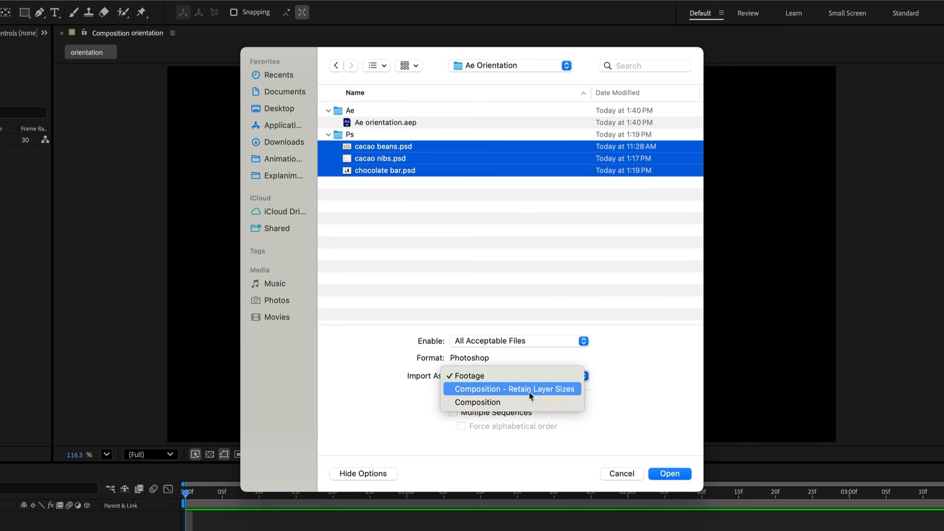
pyautogui.click(529, 392)
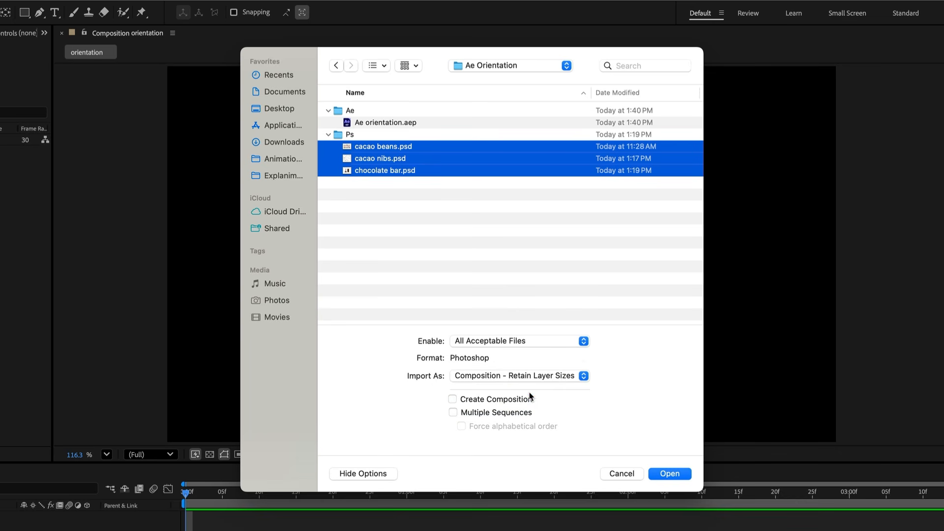
pyautogui.click(362, 474)
pyautogui.click(363, 473)
pyautogui.click(669, 473)
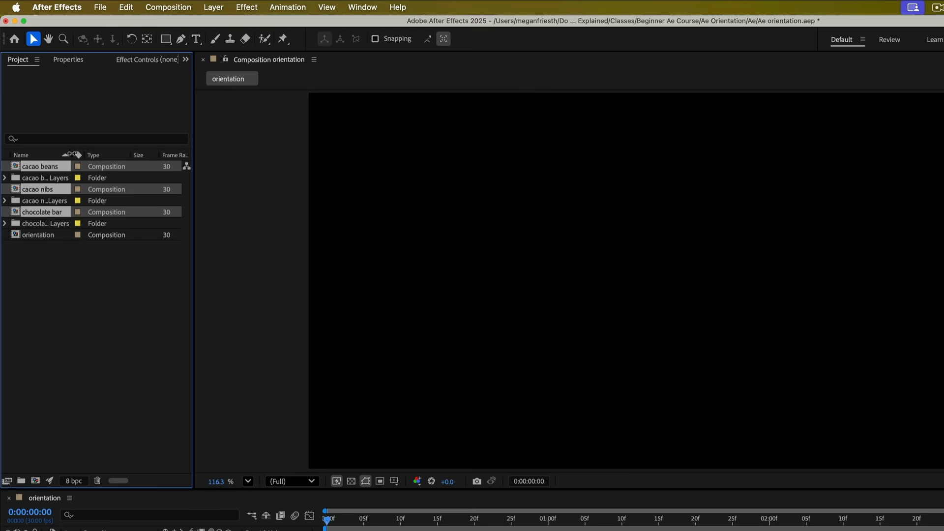
# - Widen the Name column and inspect the layer files inside the cacao beans Layers folder
pyautogui.moveTo(72, 154); pyautogui.dragTo(101, 154)
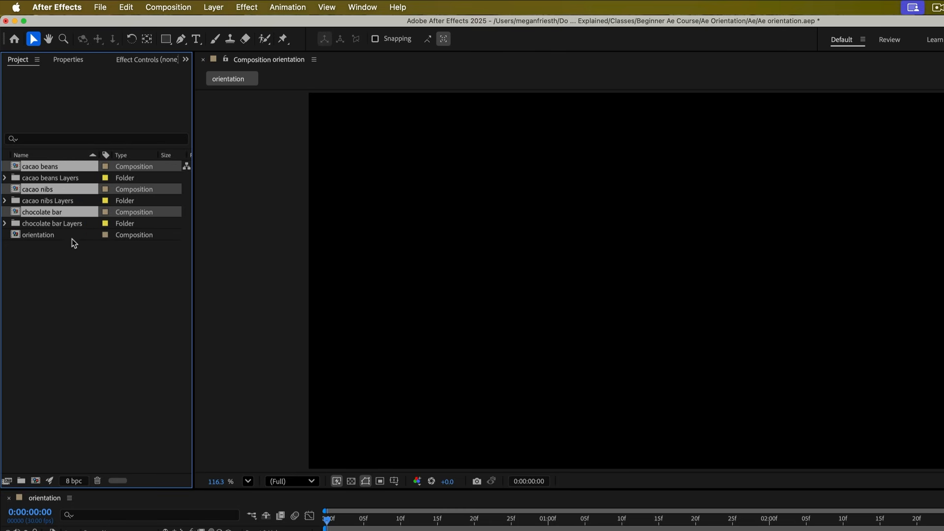
pyautogui.click(73, 255)
pyautogui.click(31, 178)
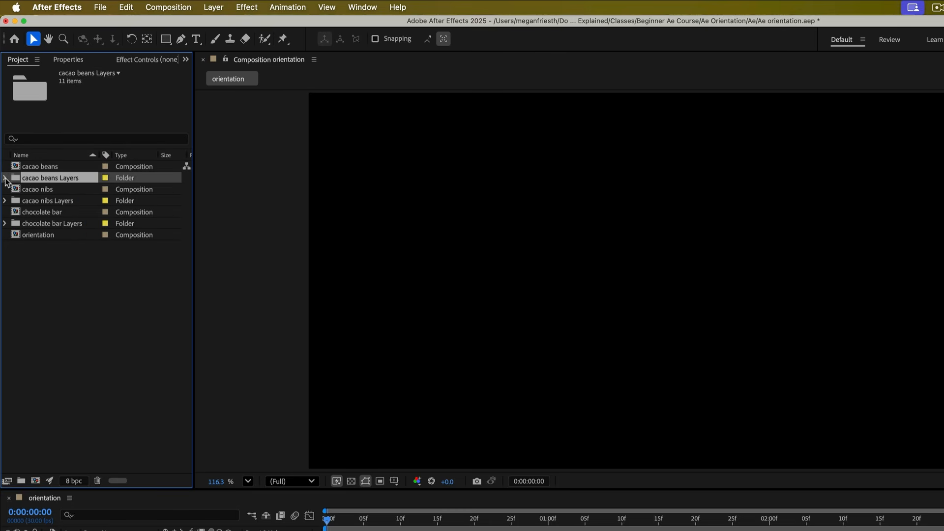
pyautogui.click(4, 178)
pyautogui.click(44, 190)
pyautogui.click(43, 201)
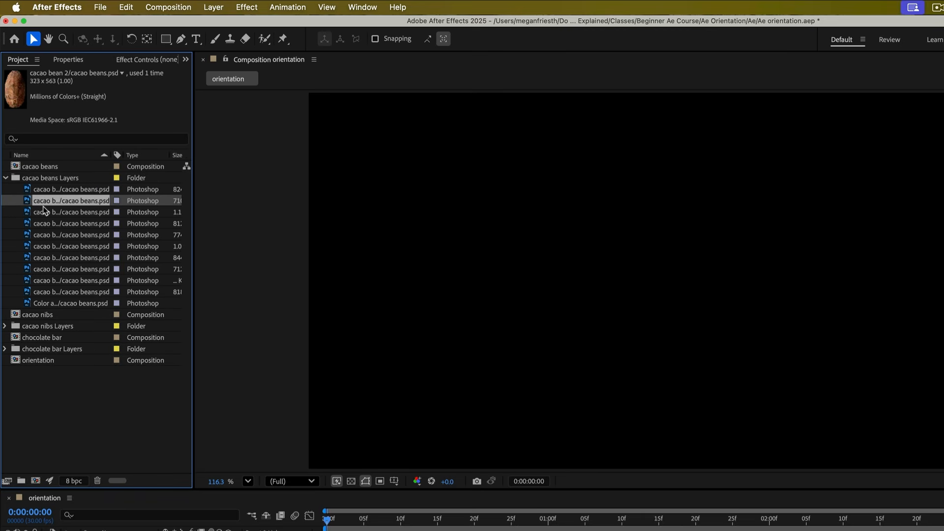
pyautogui.click(42, 211)
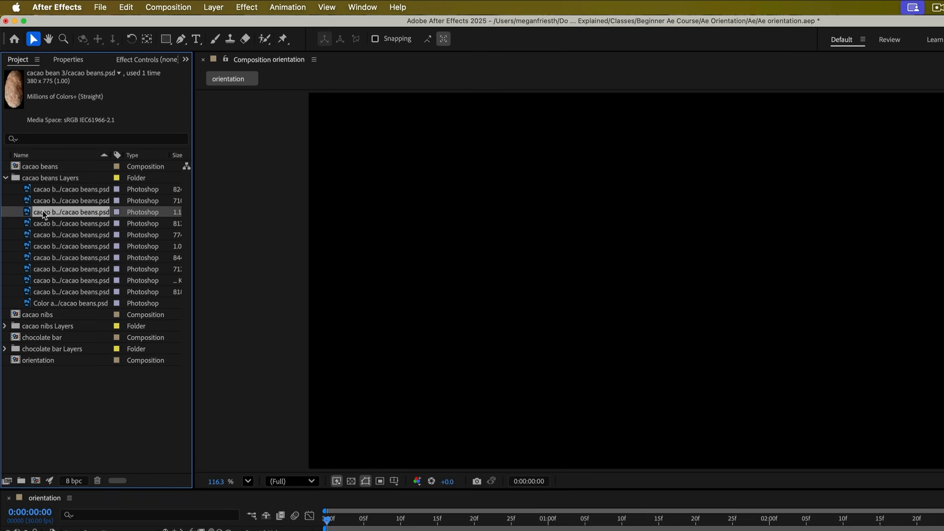
pyautogui.click(5, 178)
pyautogui.click(67, 285)
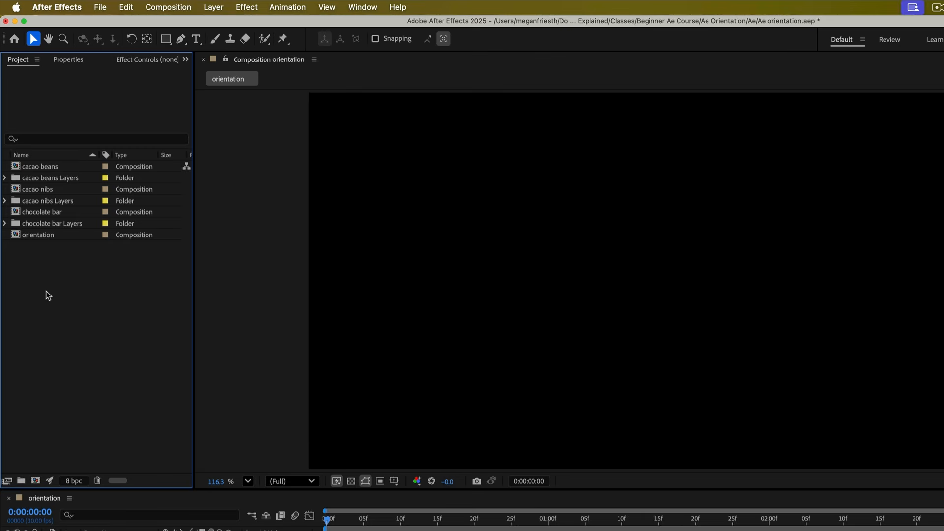
# - Create a new project folder named Ps
pyautogui.click(21, 482)
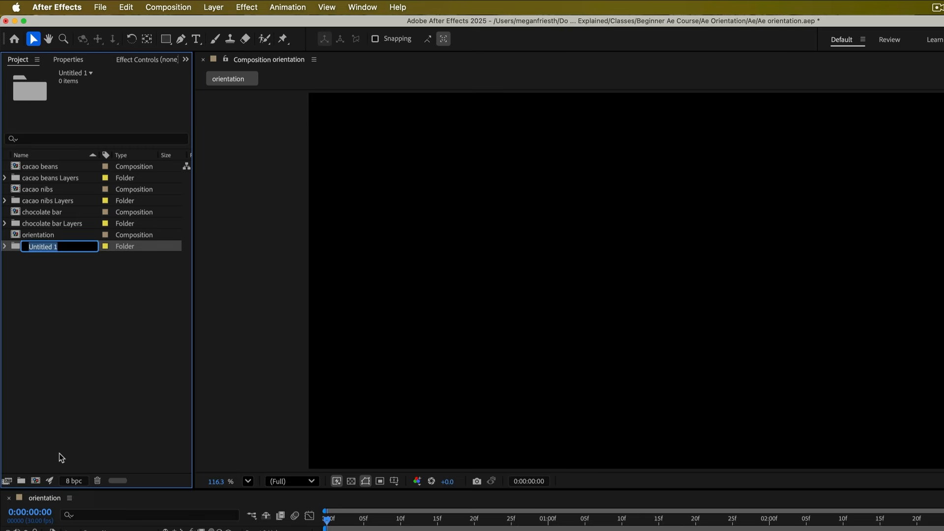
pyautogui.write('Ps')
pyautogui.press('Return')
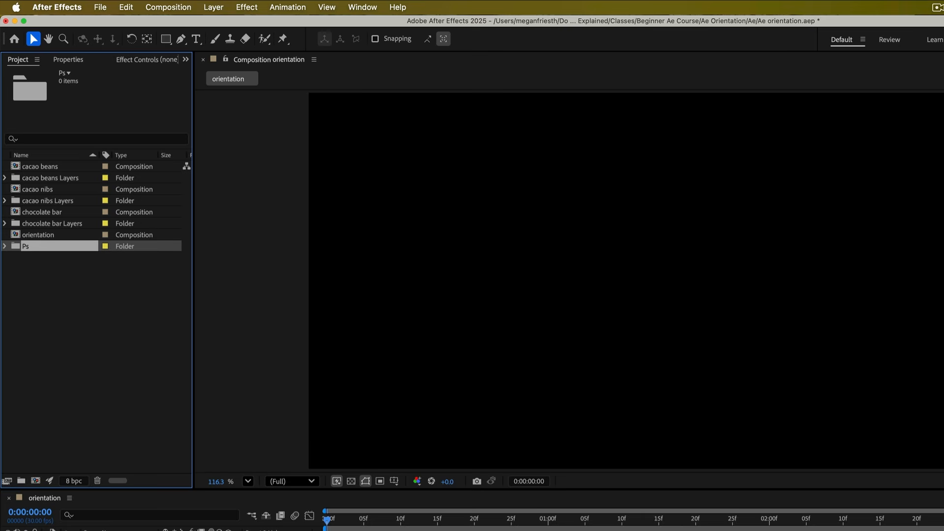
# - Move all imported compositions and layer folders into the Ps folder
pyautogui.click(35, 224)
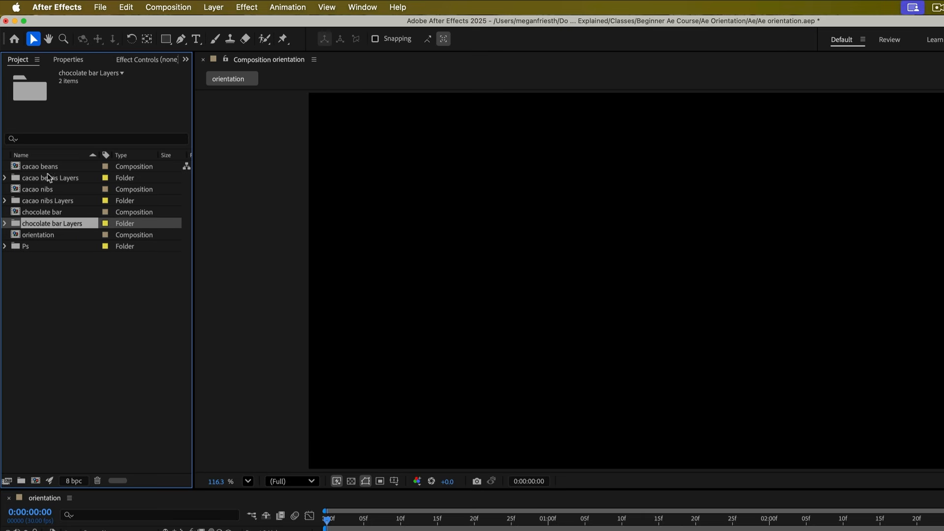
pyautogui.keyDown('shift'); pyautogui.click(45, 166); pyautogui.keyUp('shift')
pyautogui.moveTo(34, 223); pyautogui.dragTo(27, 245)
pyautogui.click(5, 177)
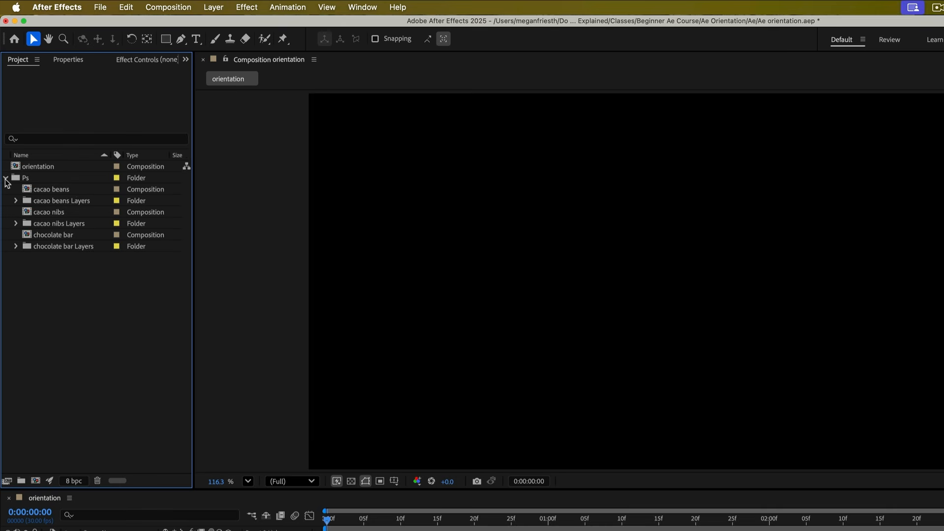
# - Preview the cacao beans composition, then switch back to the orientation composition
pyautogui.doubleClick(80, 190)
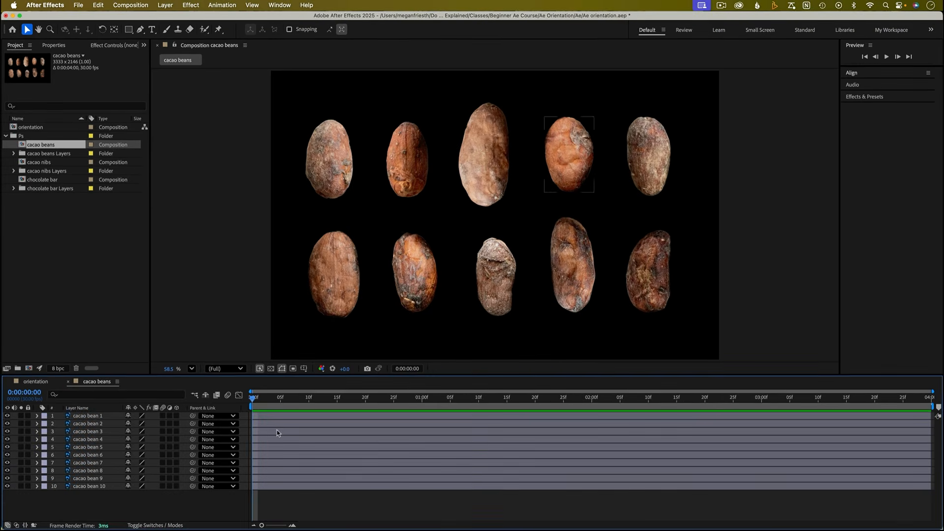
pyautogui.click(35, 383)
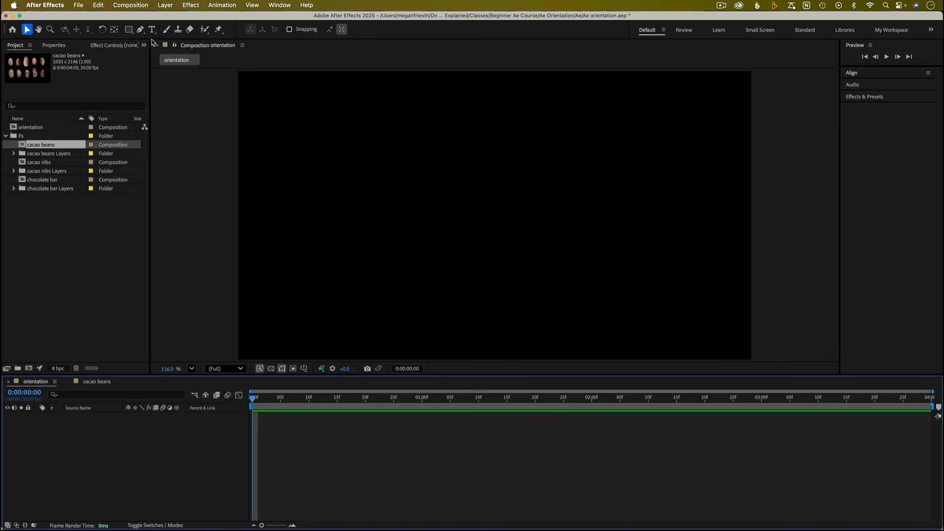
# - Create a full-composition rectangle shape layer with fill colour B7C94C
pyautogui.moveTo(130, 34); pyautogui.dragTo(173, 34)
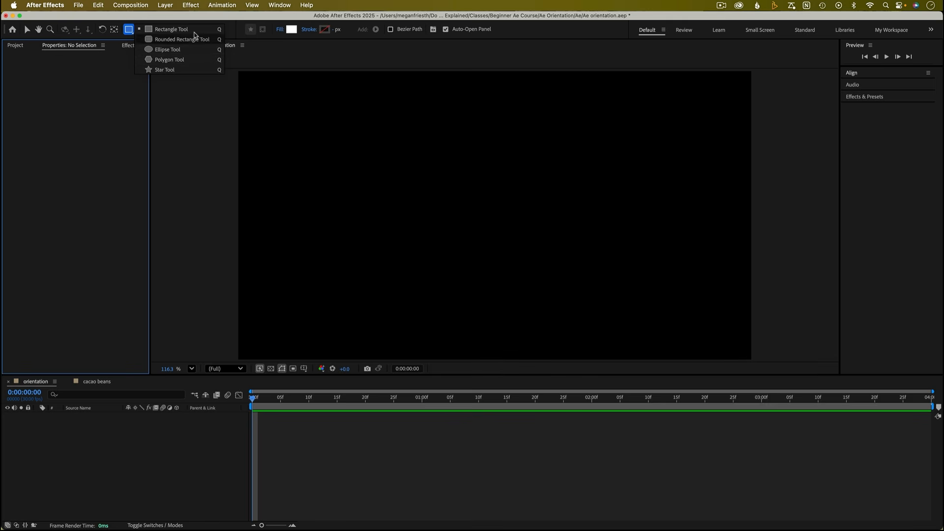
pyautogui.click(194, 33)
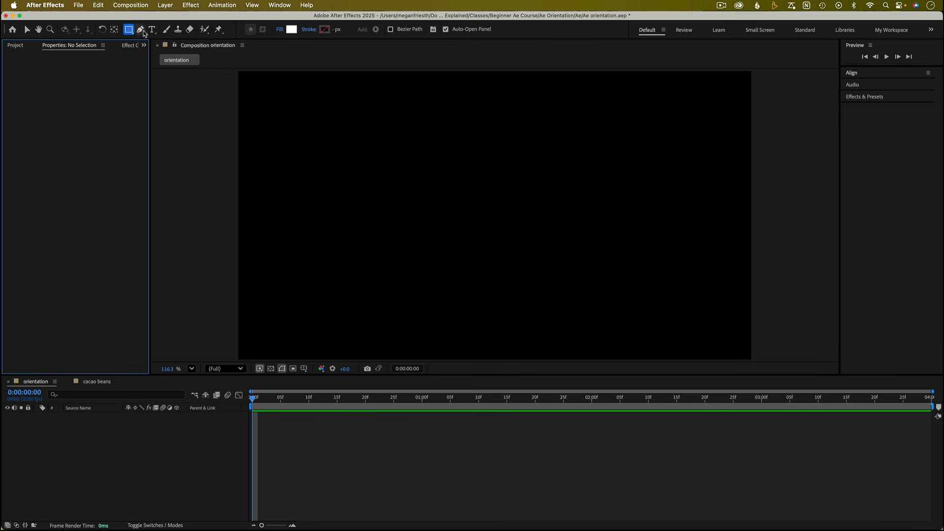
pyautogui.doubleClick(128, 31)
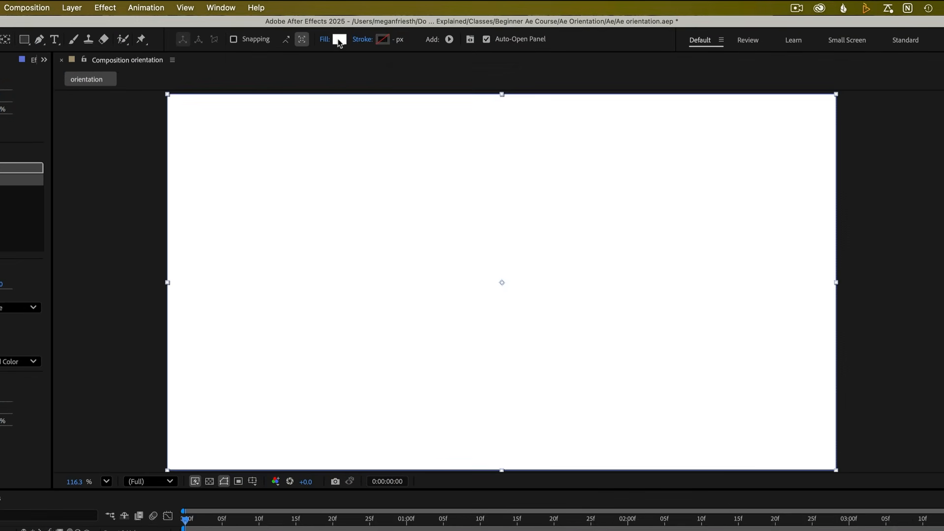
pyautogui.click(339, 40)
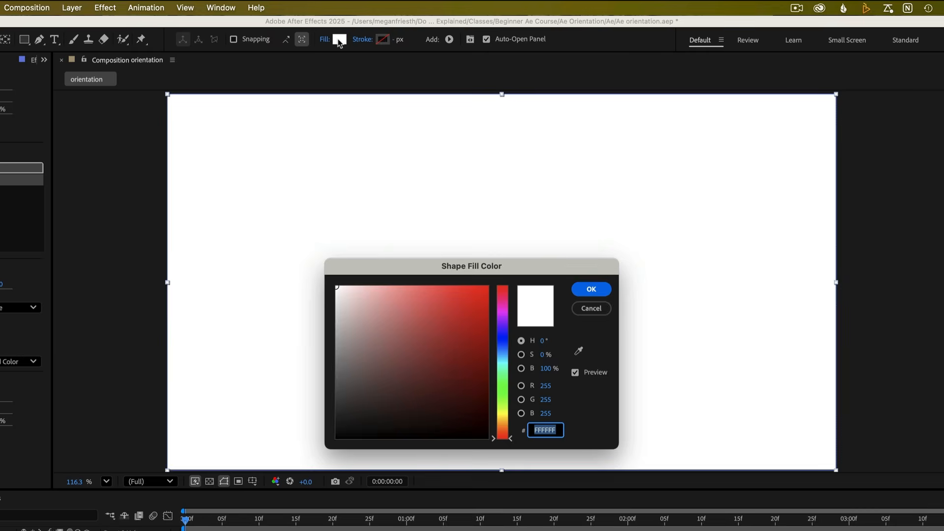
pyautogui.write('B7C94C')
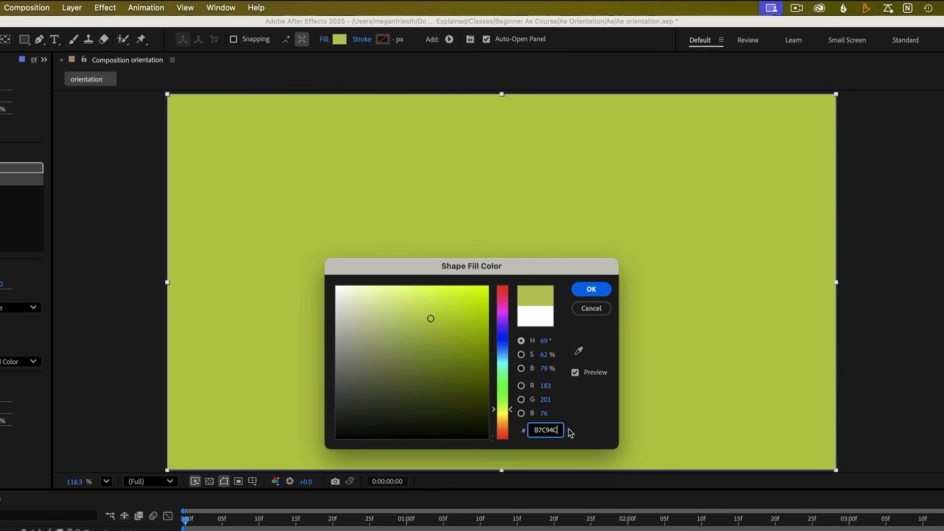
pyautogui.press('Return')
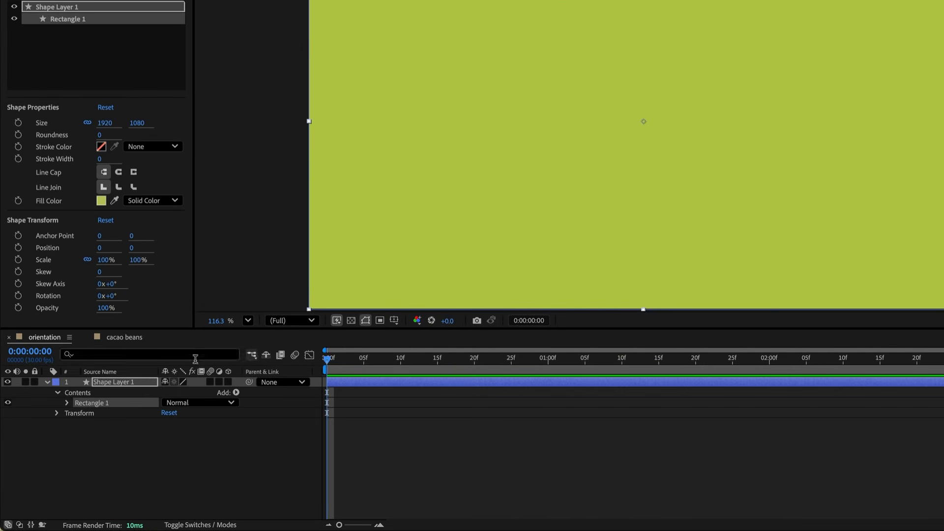
# - Rename the shape layer BG and collapse its properties
pyautogui.click(139, 382)
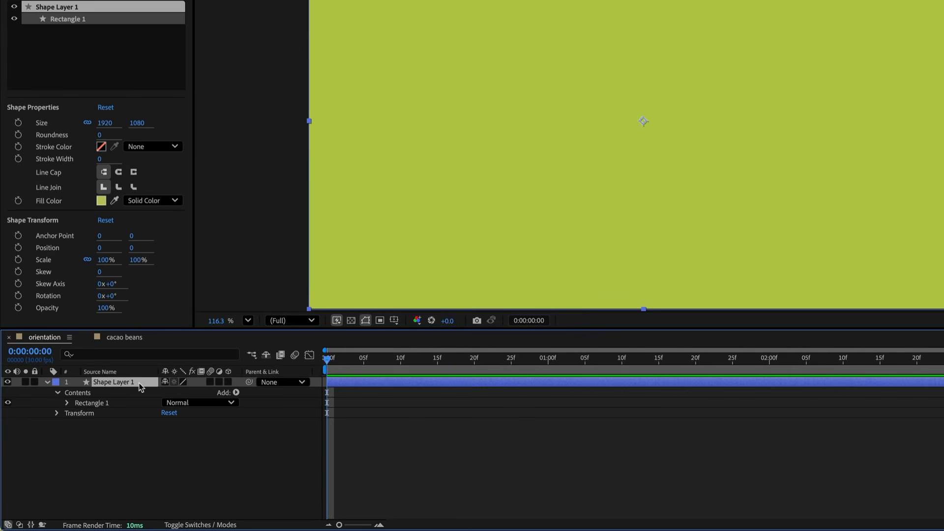
pyautogui.press('Return')
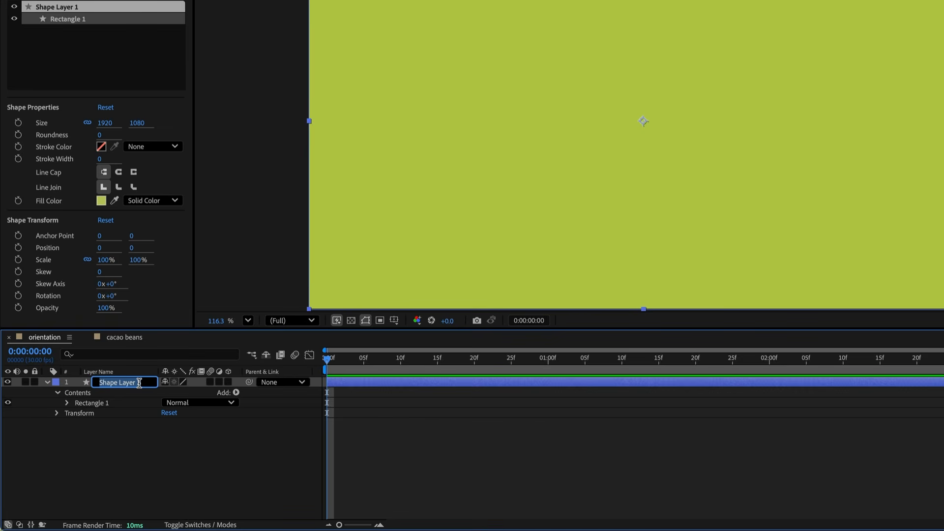
pyautogui.write('BG')
pyautogui.press('Return')
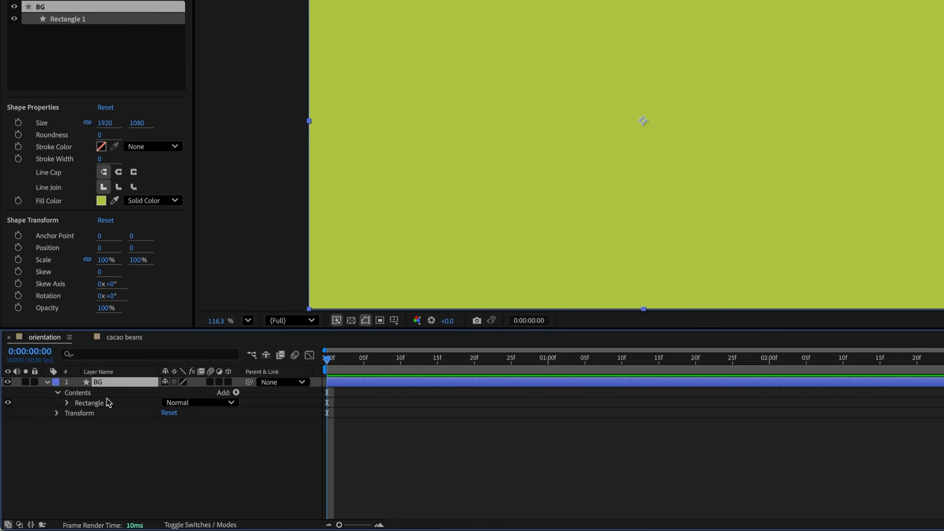
pyautogui.click(47, 382)
pyautogui.click(83, 444)
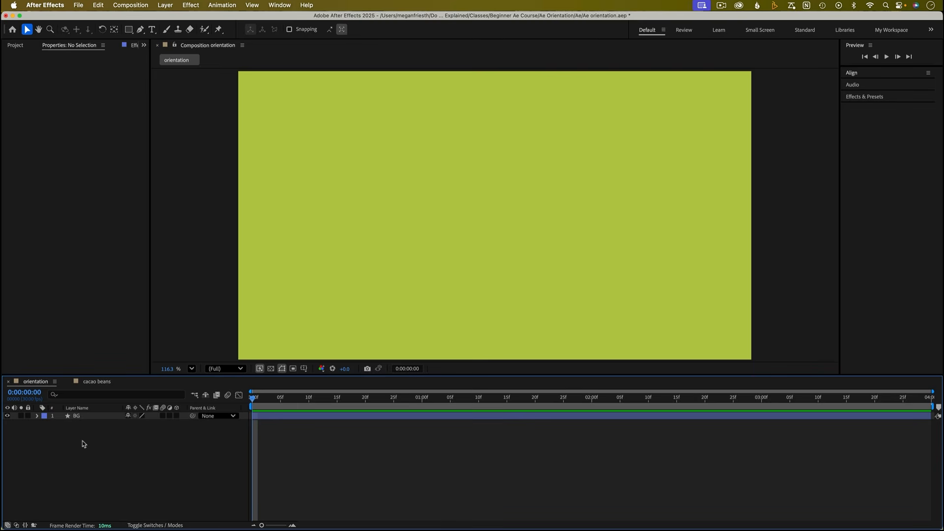
# - Add a text layer reading "Introducing" in the composition
pyautogui.click(152, 30)
pyautogui.click(379, 220)
pyautogui.write('Introducing')
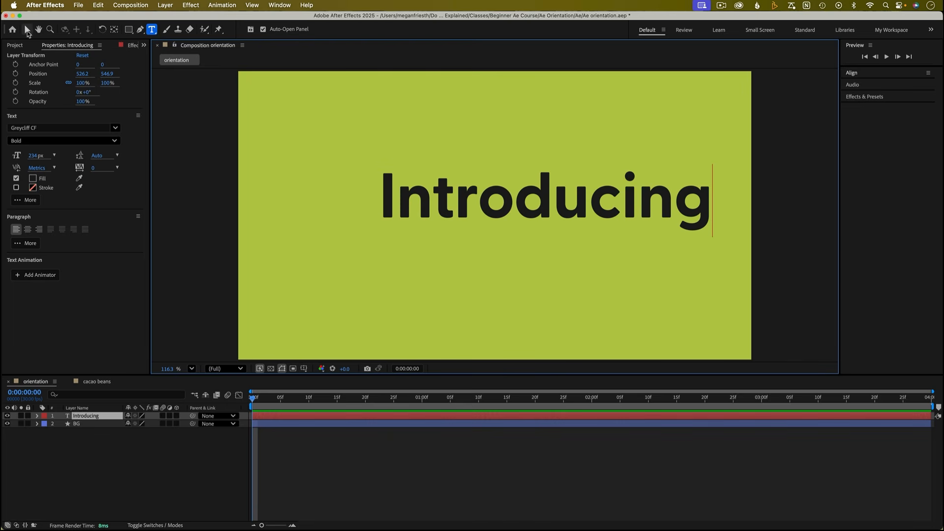
pyautogui.click(27, 30)
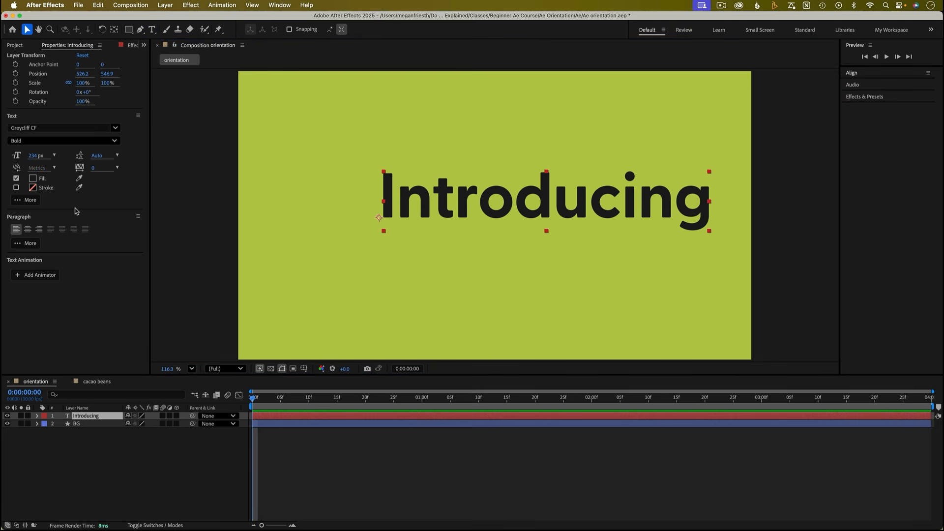
pyautogui.moveTo(58, 47); pyautogui.dragTo(867, 112)
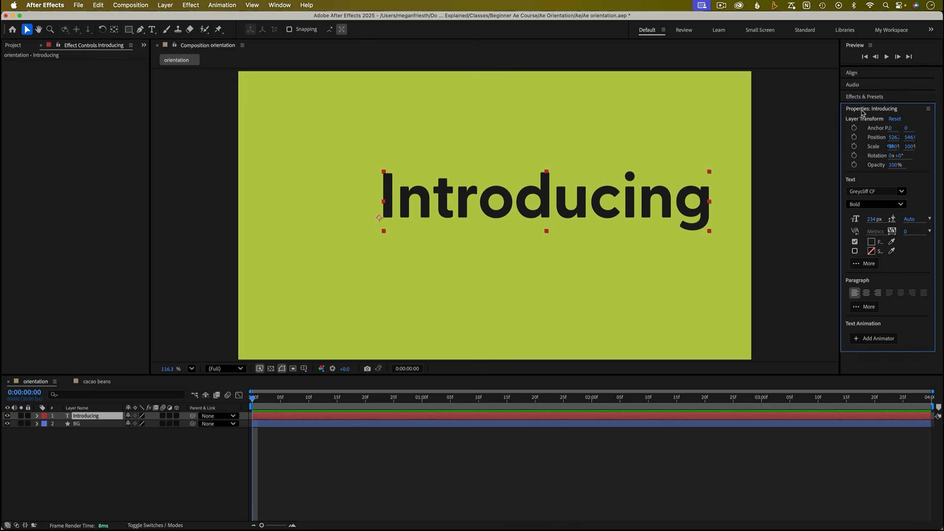
pyautogui.moveTo(865, 112); pyautogui.dragTo(66, 49)
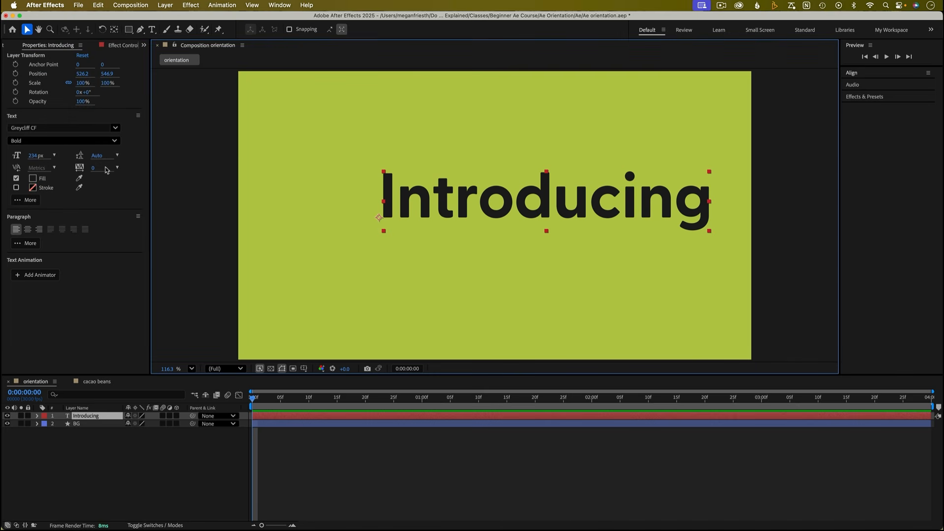
pyautogui.click(115, 128)
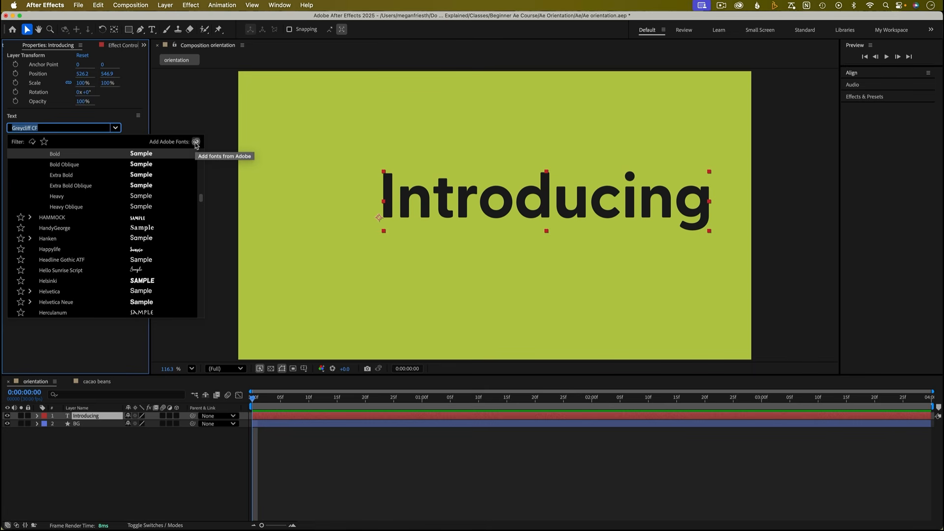
pyautogui.click(119, 117)
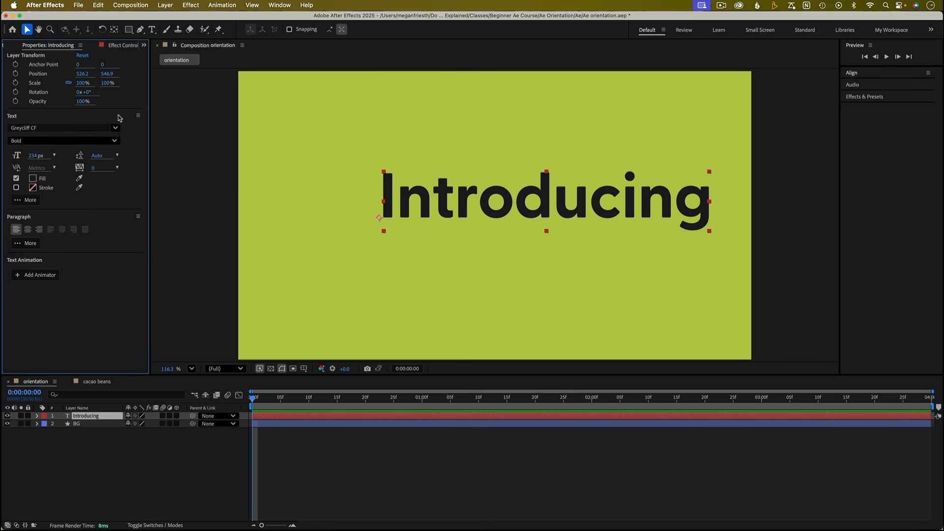
# - Reduce the text size to 207 px and centre the text horizontally and vertically in the composition
pyautogui.moveTo(36, 157); pyautogui.dragTo(20, 157)
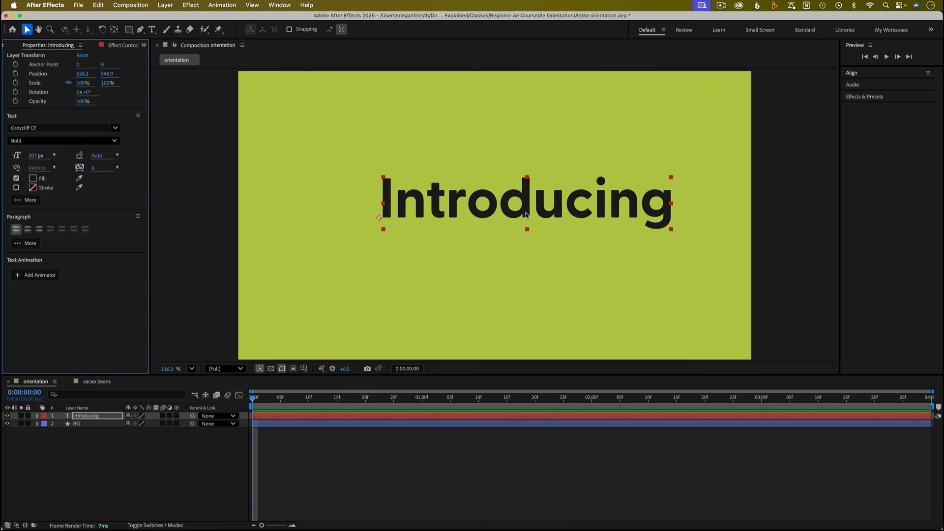
pyautogui.click(853, 73)
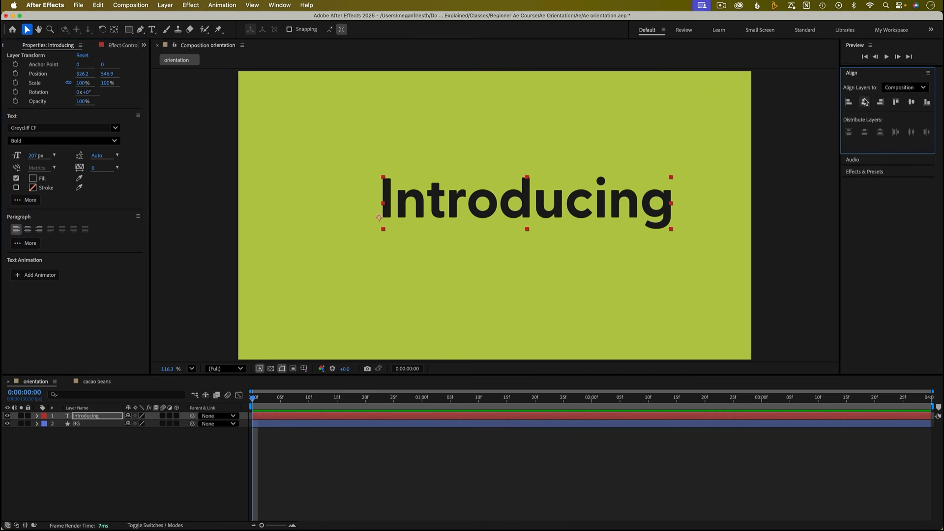
pyautogui.click(864, 102)
pyautogui.click(911, 101)
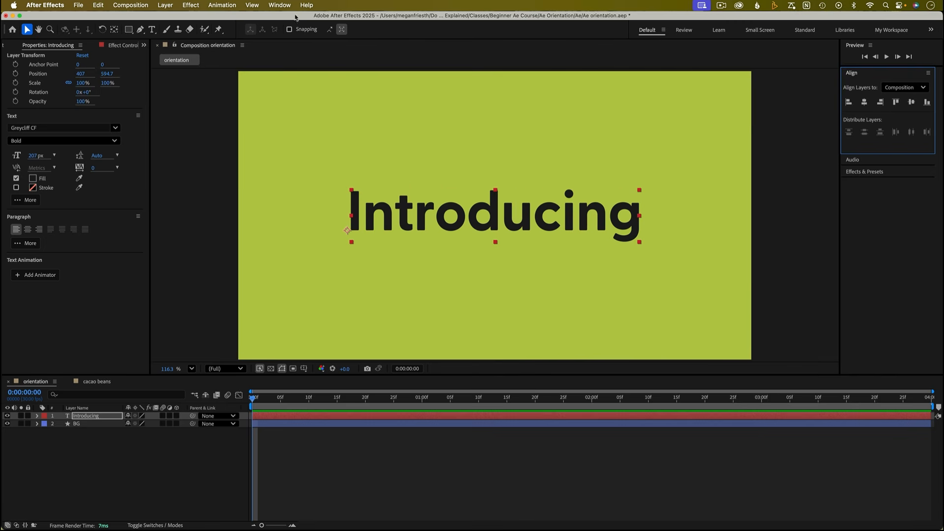
pyautogui.click(280, 6)
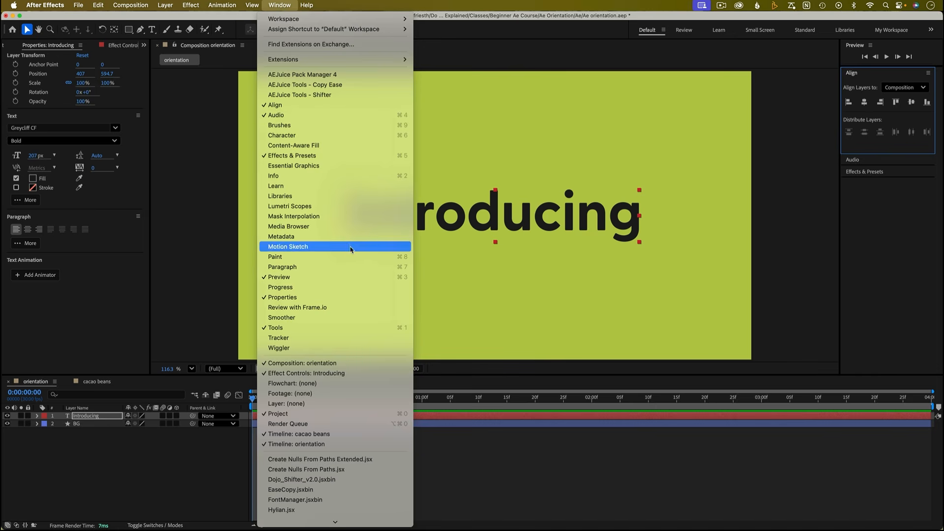
pyautogui.click(487, 136)
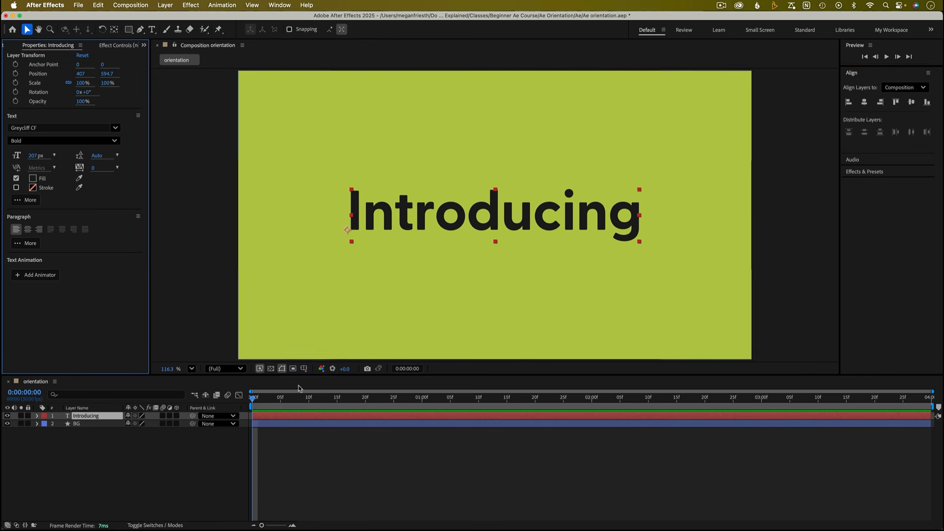
# - Copy the chocolate package and chocolate bar layers from the chocolate bar composition and paste them into the orientation composition
pyautogui.click(10, 45)
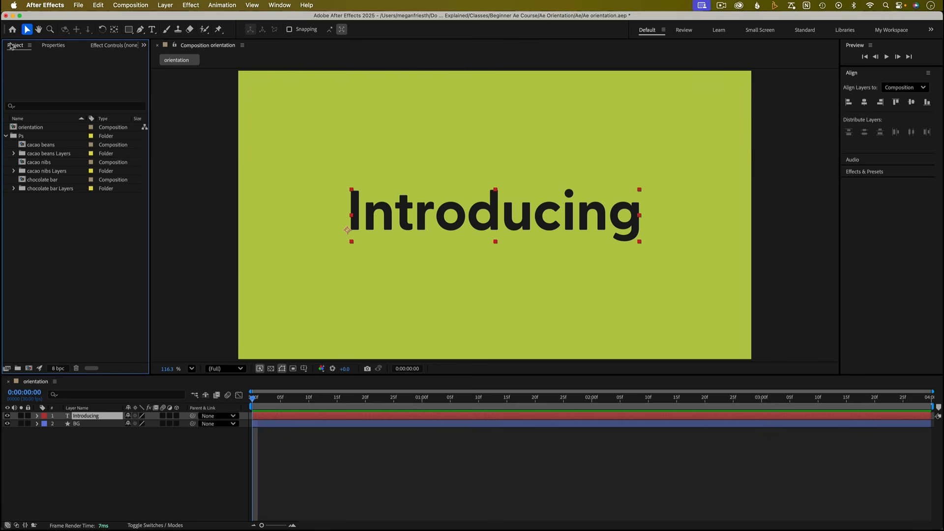
pyautogui.doubleClick(64, 182)
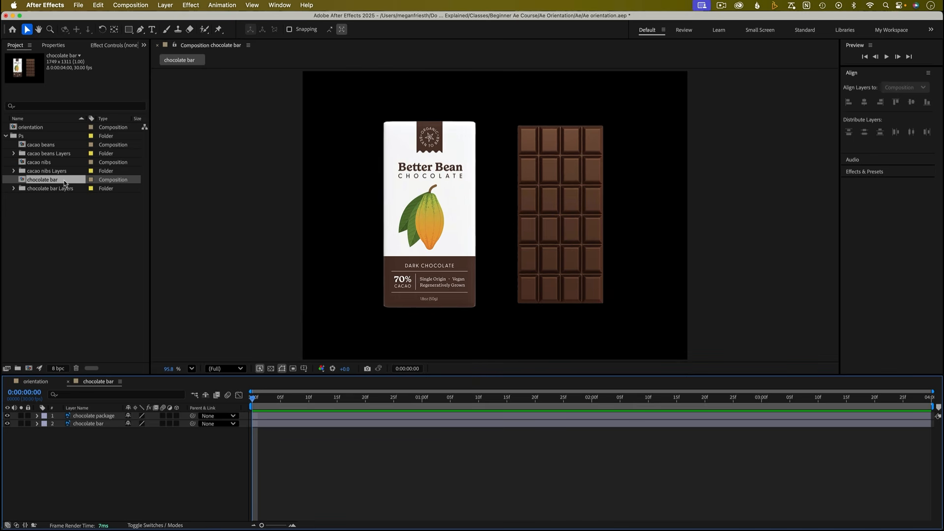
pyautogui.click(93, 415)
pyautogui.keyDown('shift'); pyautogui.click(116, 424); pyautogui.keyUp('shift')
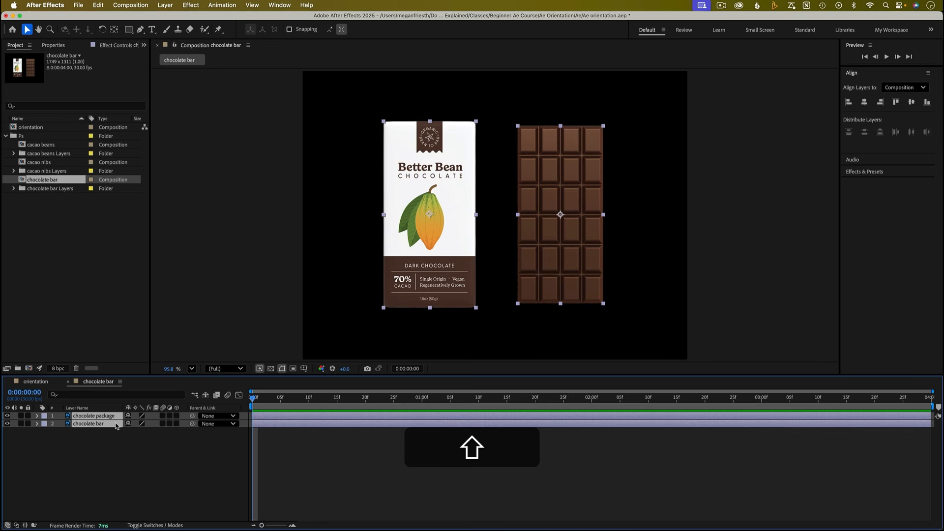
pyautogui.press('super+c')
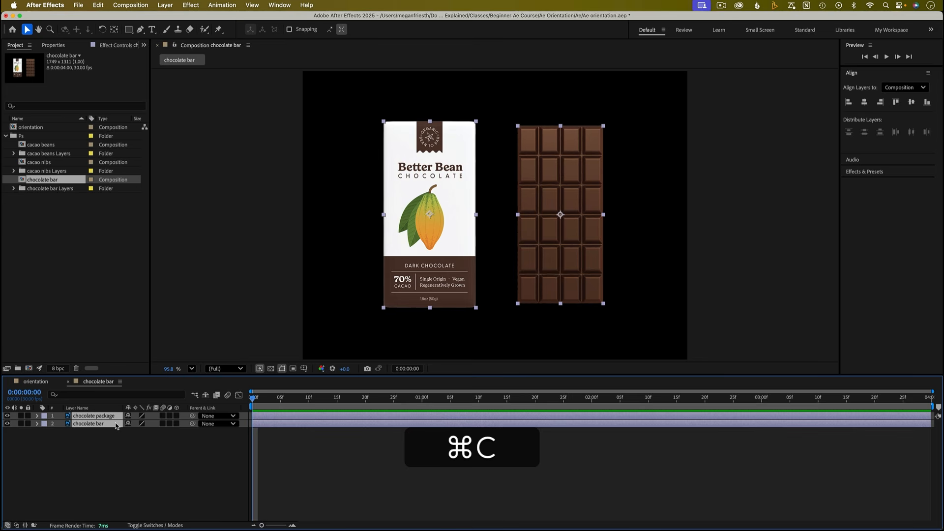
pyautogui.click(43, 385)
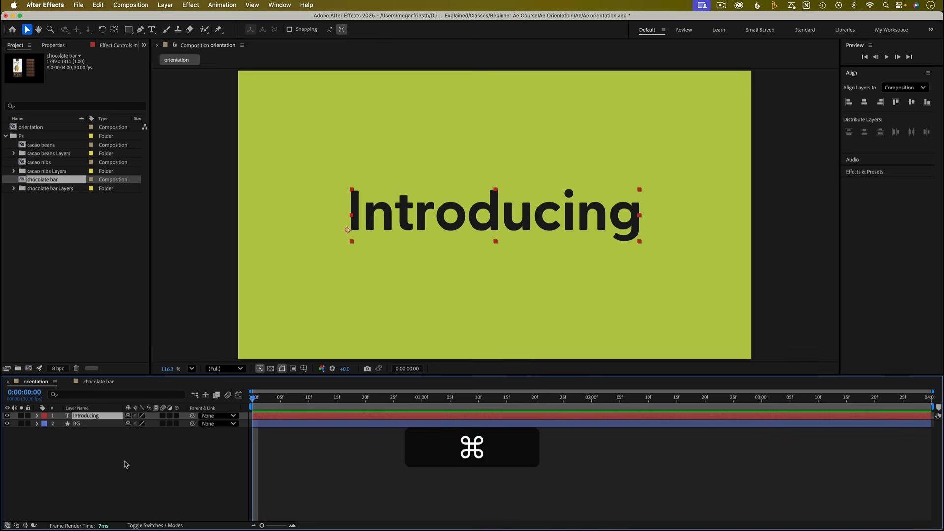
pyautogui.press('super+v')
# - Move the pasted chocolate layers and centre them horizontally and vertically in the composition
pyautogui.moveTo(381, 317); pyautogui.dragTo(465, 285)
pyautogui.click(864, 102)
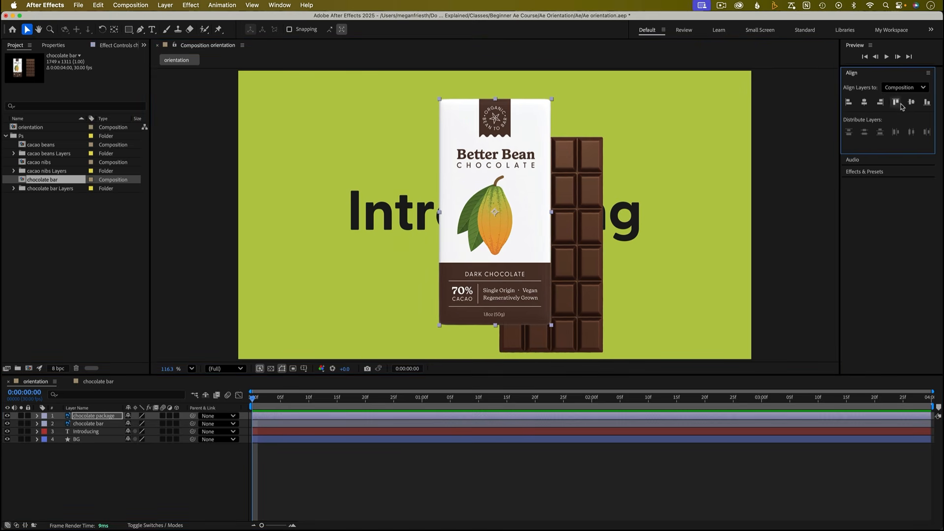
pyautogui.click(911, 101)
pyautogui.click(592, 261)
pyautogui.click(864, 102)
pyautogui.click(911, 102)
# - Try moving the chocolate bar layer above the chocolate package layer, then undo it
pyautogui.click(246, 467)
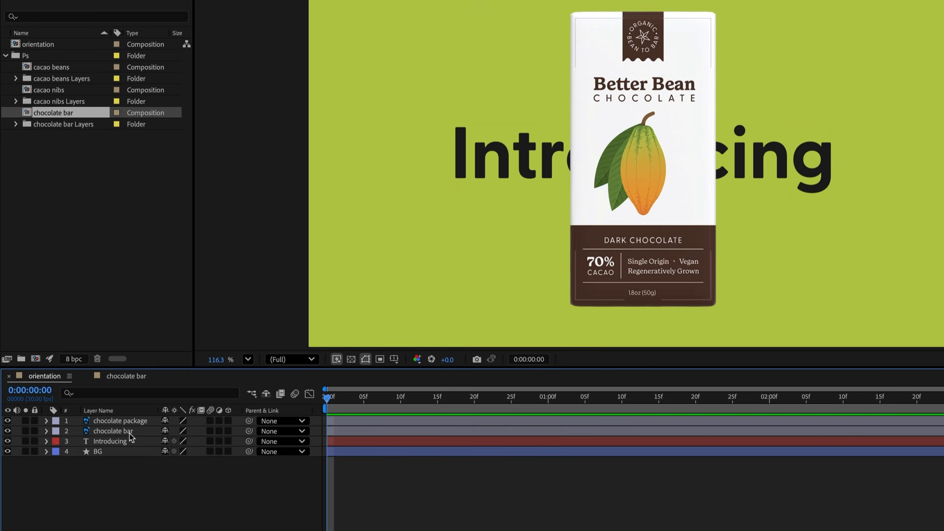
pyautogui.click(130, 433)
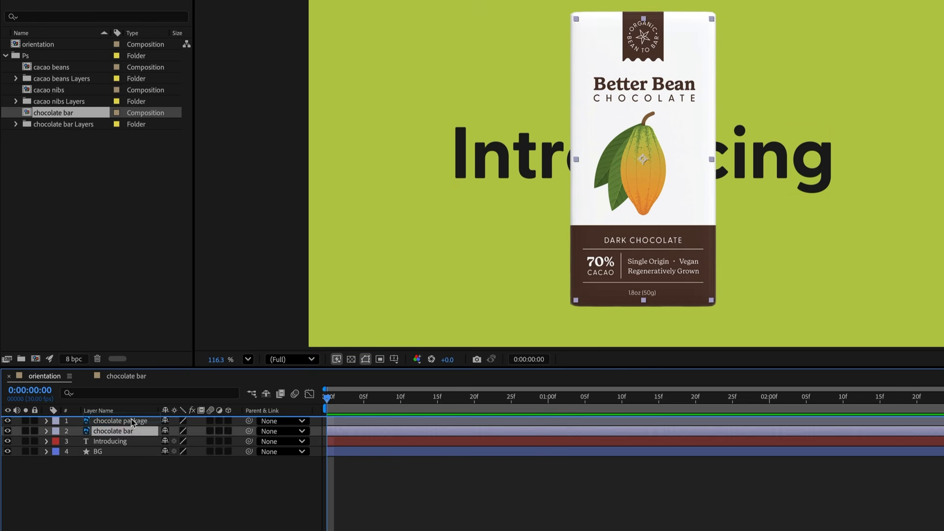
pyautogui.moveTo(130, 432); pyautogui.dragTo(133, 422)
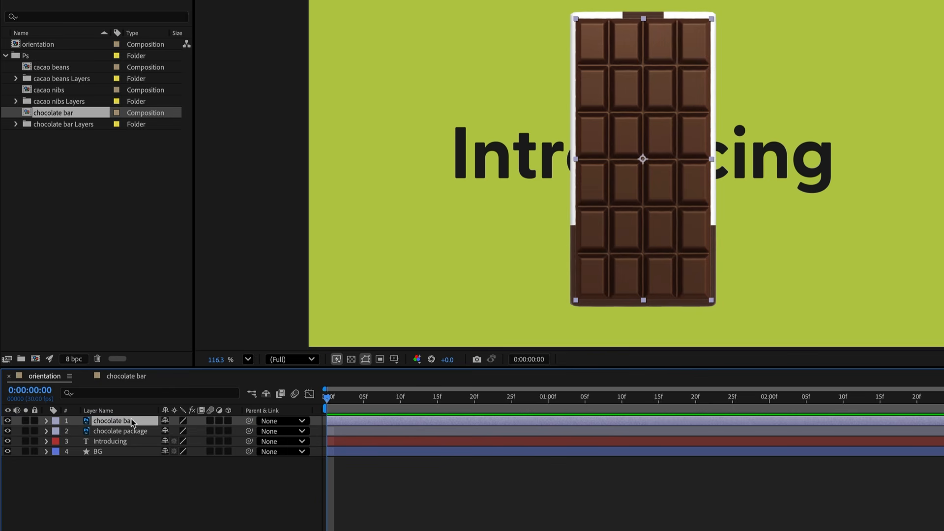
pyautogui.hotkey('ctrl', 'z')
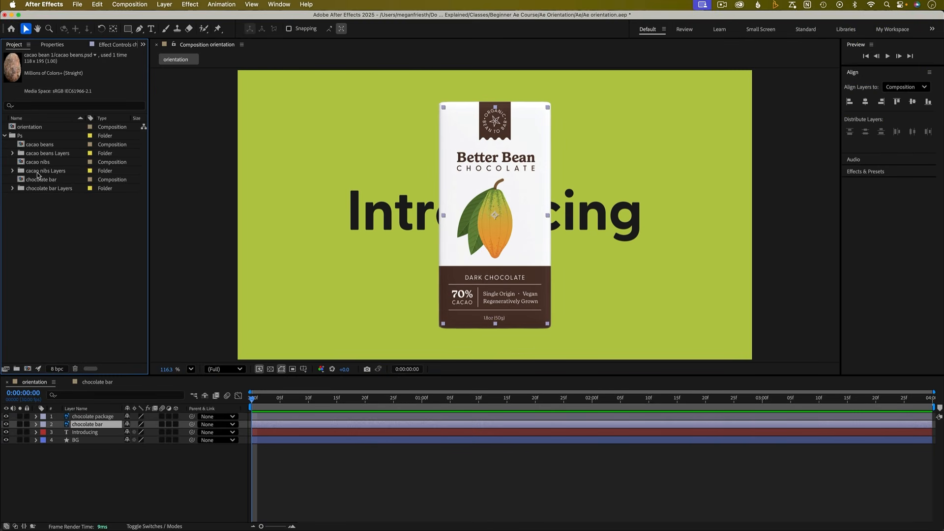
# - Add all the cacao nibs layers from the Photoshop folder into the orientation composition
pyautogui.click(13, 171)
pyautogui.click(55, 183)
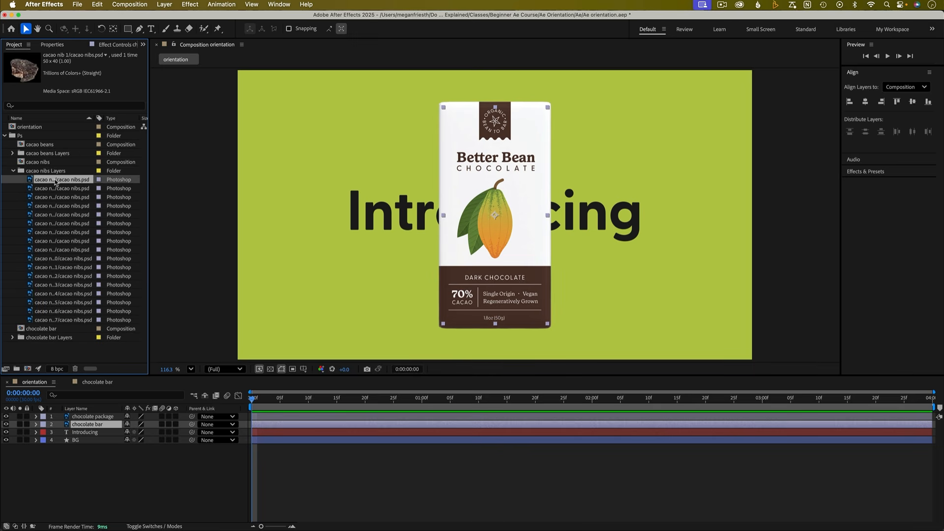
pyautogui.keyDown('shift'); pyautogui.click(58, 321); pyautogui.keyUp('shift')
pyautogui.moveTo(55, 323); pyautogui.dragTo(407, 268)
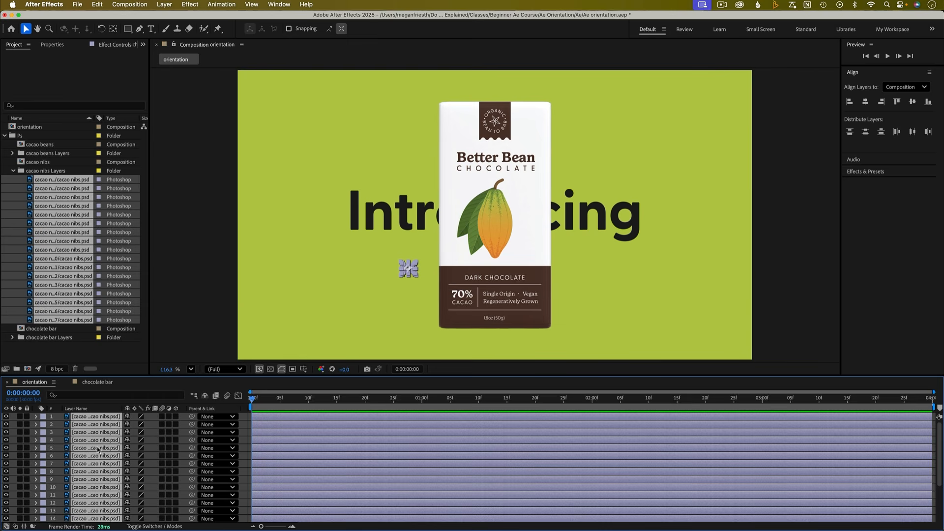
pyautogui.click(342, 329)
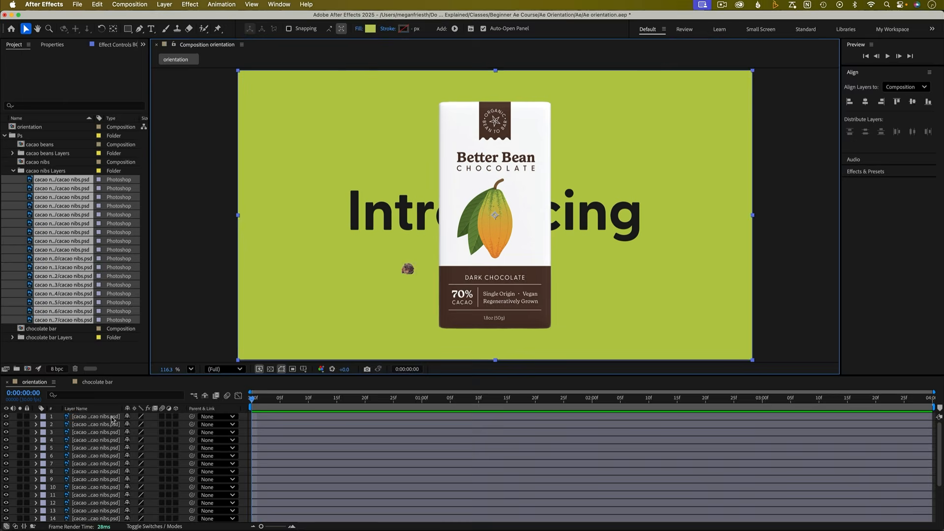
pyautogui.click(408, 268)
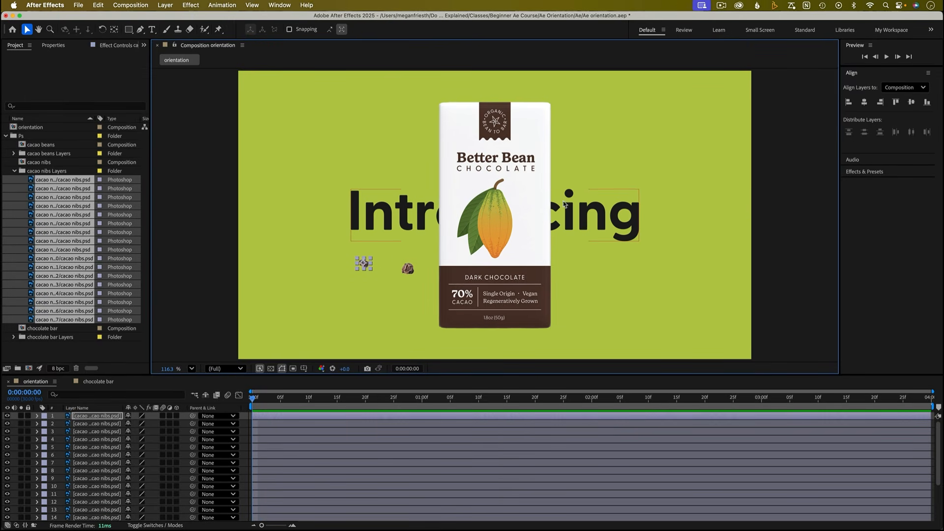
pyautogui.click(15, 170)
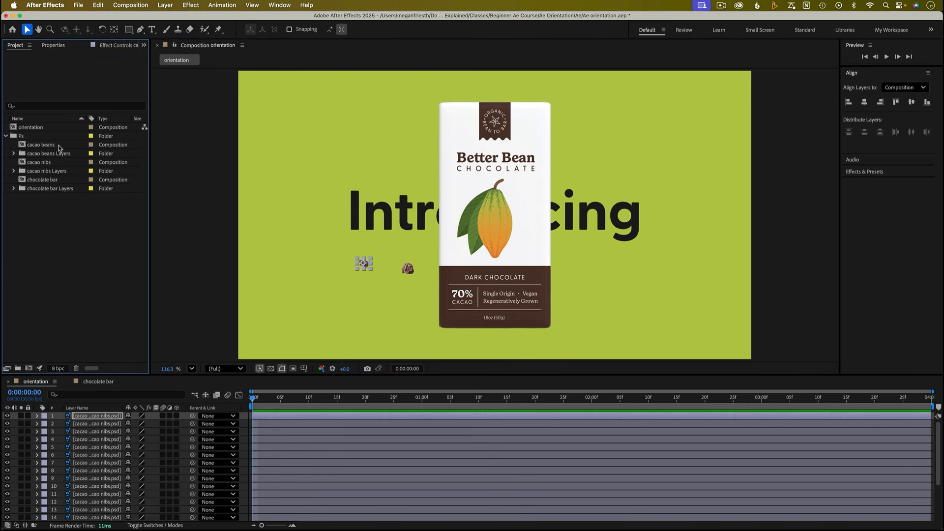
# - Copy seven cacao bean layers from the cacao beans composition and paste them into the orientation composition
pyautogui.doubleClick(41, 145)
pyautogui.click(329, 159)
pyautogui.keyDown('shift'); pyautogui.click(407, 159); pyautogui.keyUp('shift')
pyautogui.keyDown('shift'); pyautogui.click(569, 154); pyautogui.keyUp('shift')
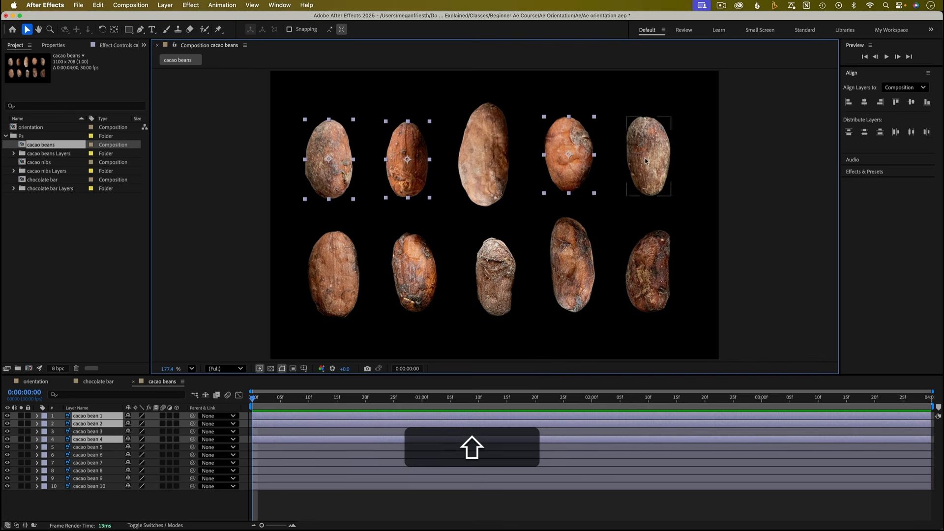
pyautogui.keyDown('shift'); pyautogui.click(643, 160); pyautogui.keyUp('shift')
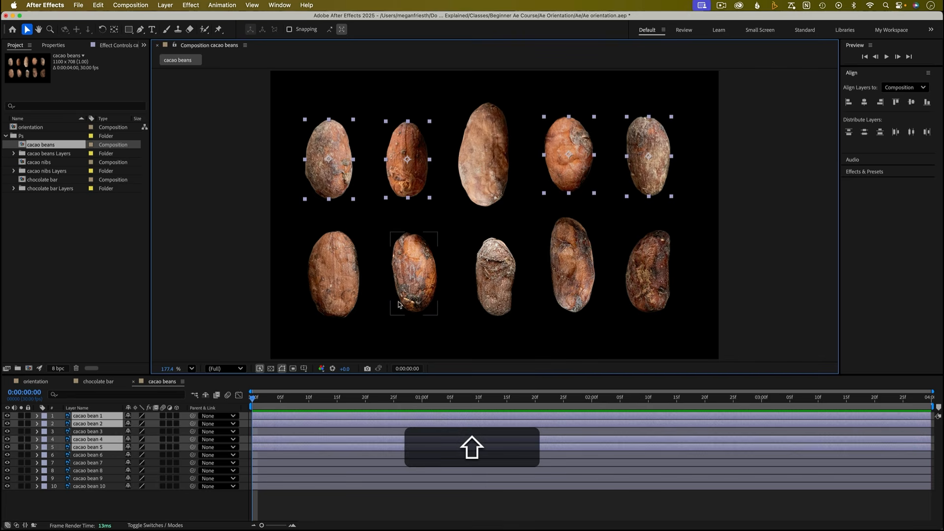
pyautogui.keyDown('shift'); pyautogui.click(338, 290); pyautogui.keyUp('shift')
pyautogui.keyDown('shift'); pyautogui.click(418, 287); pyautogui.keyUp('shift')
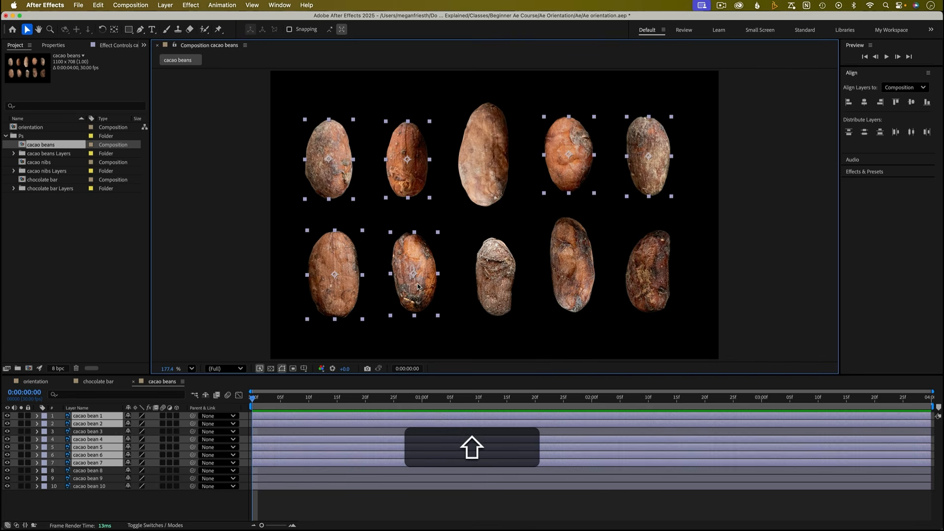
pyautogui.press('super+c')
pyautogui.click(35, 382)
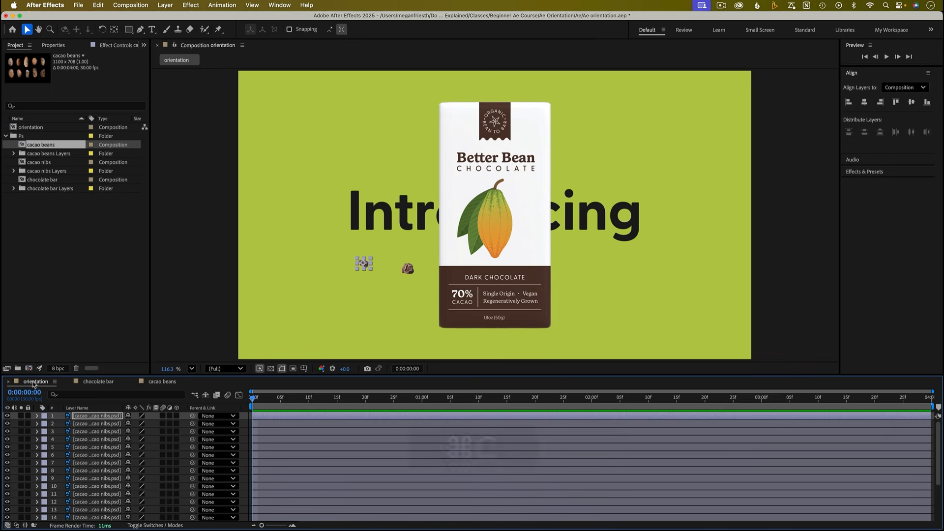
pyautogui.press('super+v')
pyautogui.click(200, 290)
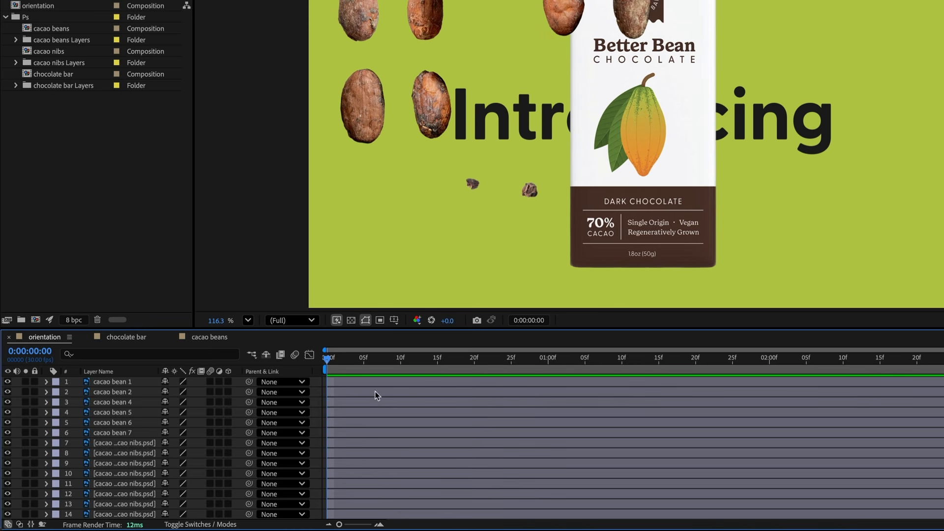
# - Shift the start of all bean, nib and chocolate layers to 0:00:01:15 in the timeline
pyautogui.click(112, 385)
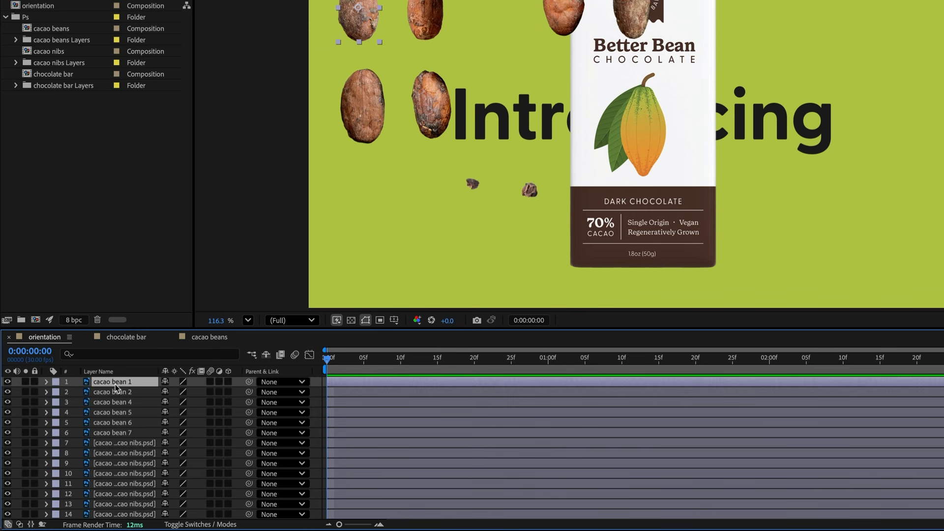
pyautogui.scroll(-5, 119, 435)
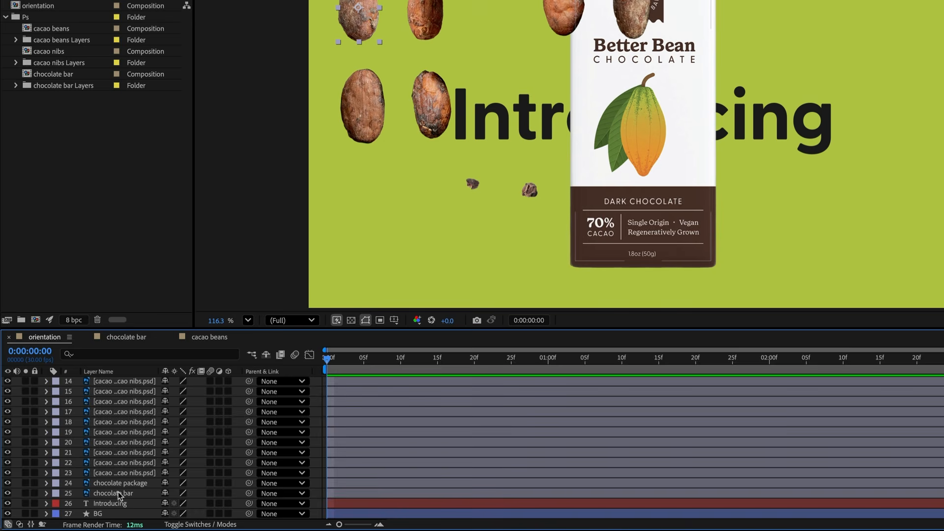
pyautogui.keyDown('shift'); pyautogui.click(118, 492); pyautogui.keyUp('shift')
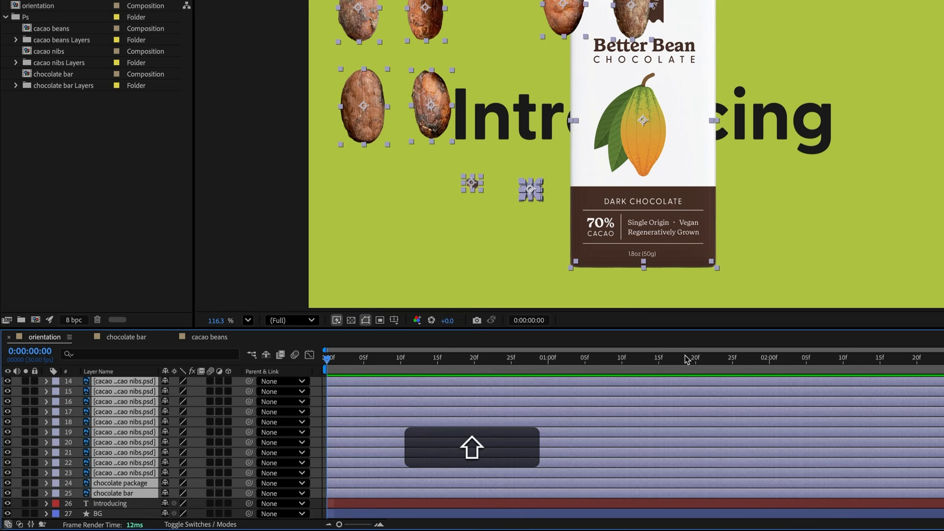
pyautogui.click(661, 367)
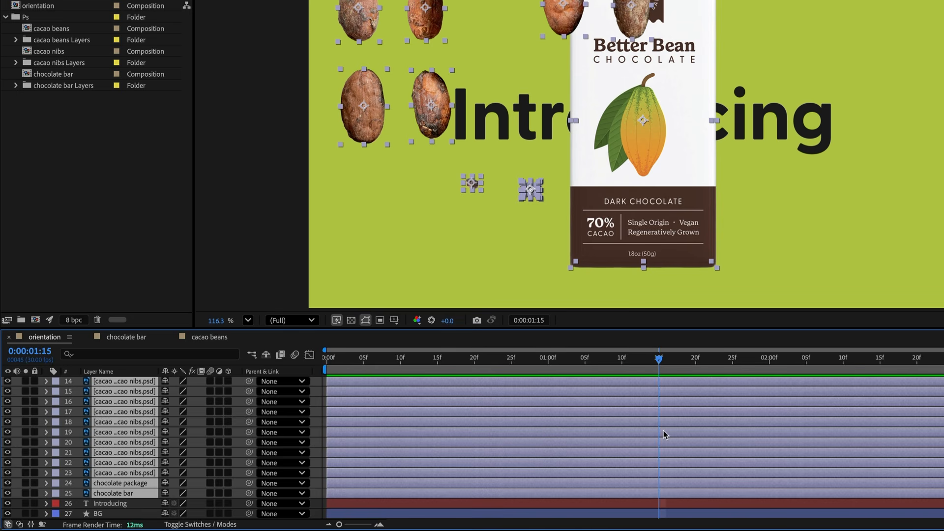
pyautogui.moveTo(326, 412); pyautogui.dragTo(657, 412)
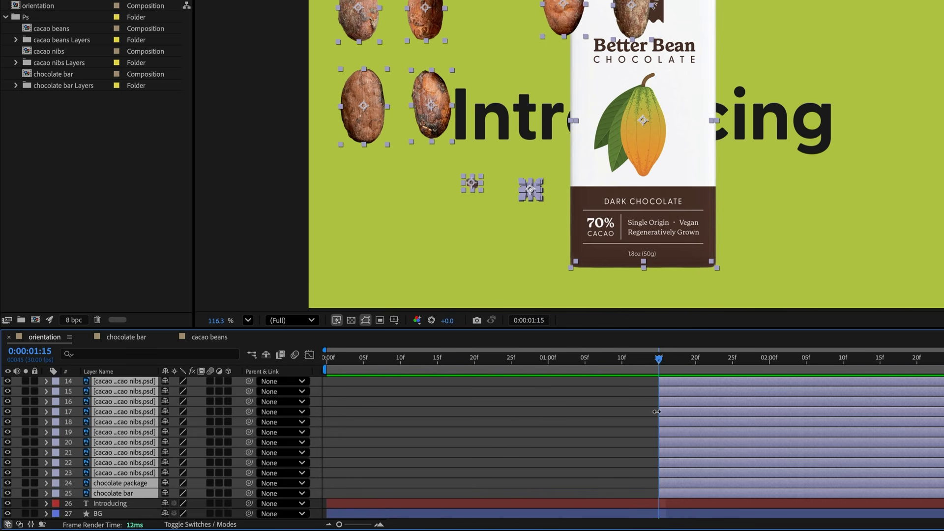
pyautogui.moveTo(660, 366); pyautogui.dragTo(747, 366)
pyautogui.click(656, 366)
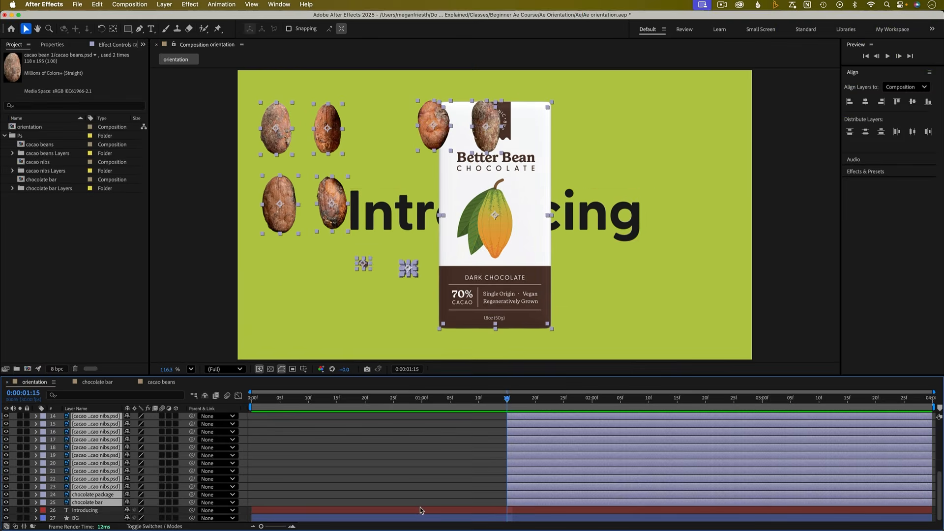
# - Trim the Introducing text layer to end at 0:00:01:15 and return the playhead to the start
pyautogui.click(589, 506)
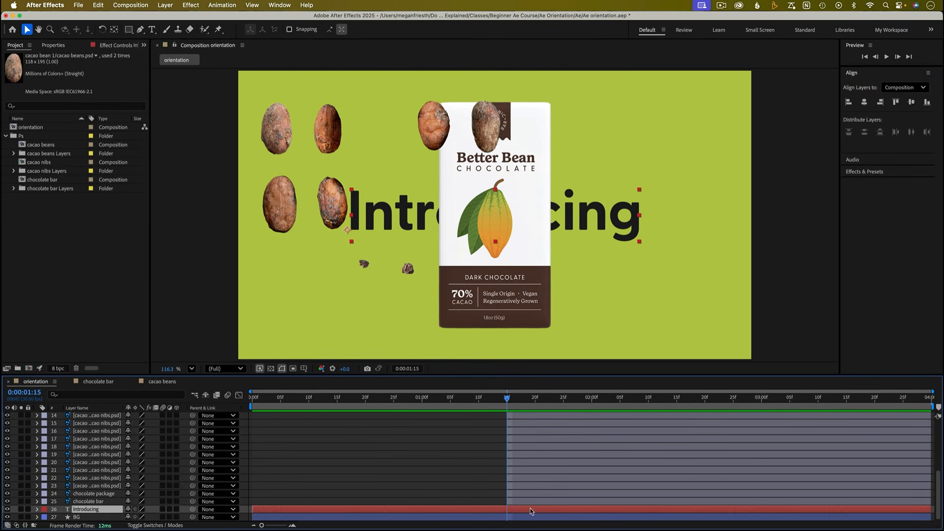
pyautogui.moveTo(930, 510); pyautogui.dragTo(507, 511)
pyautogui.moveTo(506, 400); pyautogui.dragTo(433, 405)
pyautogui.moveTo(290, 403); pyautogui.dragTo(251, 403)
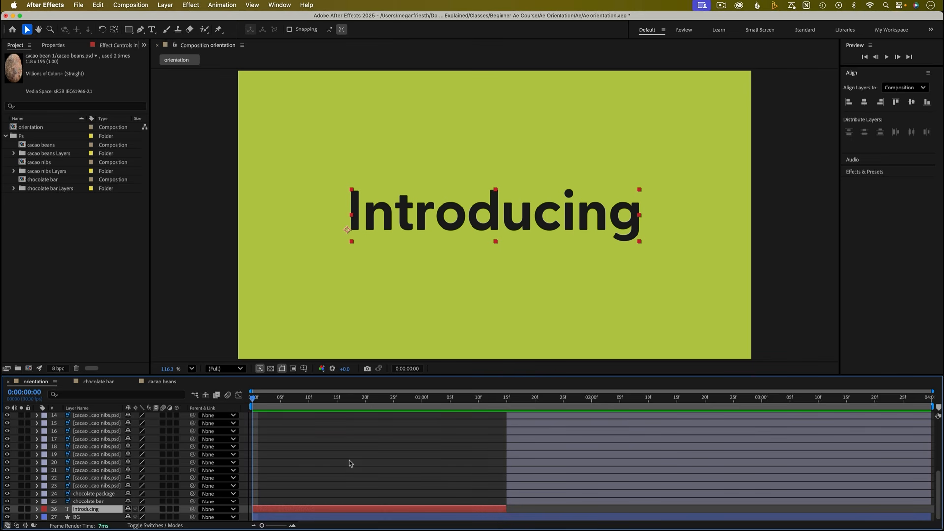
# - Preview the composition playback
pyautogui.press('space')
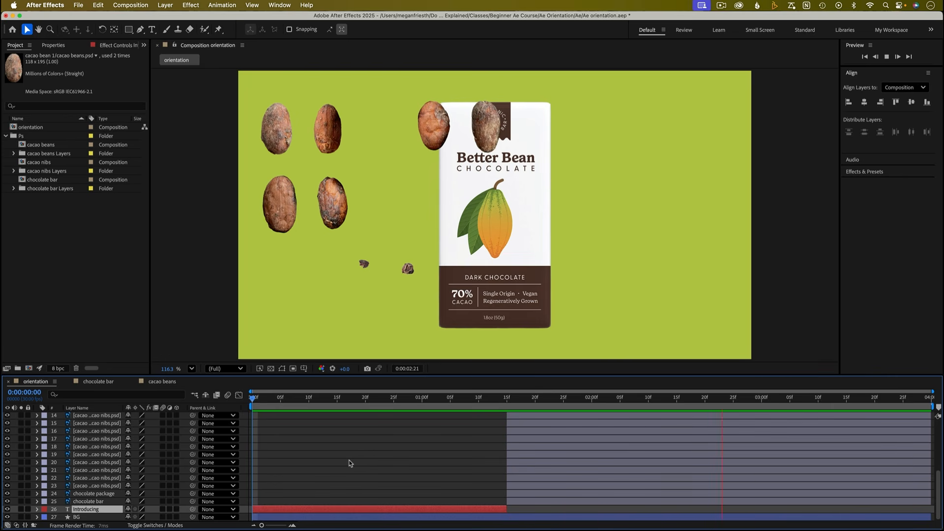
pyautogui.press('space')
pyautogui.click(440, 452)
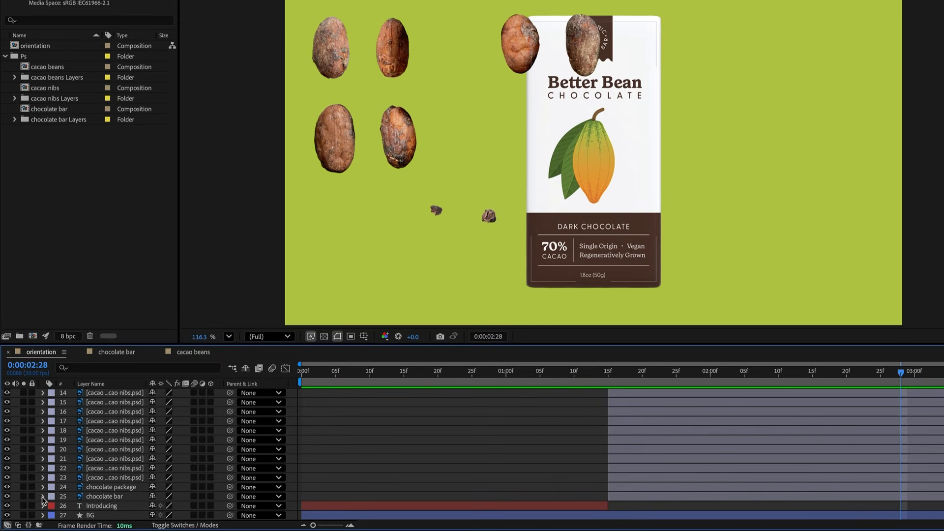
# - Rotate the chocolate bar layer to -17°
pyautogui.click(43, 497)
pyautogui.click(53, 506)
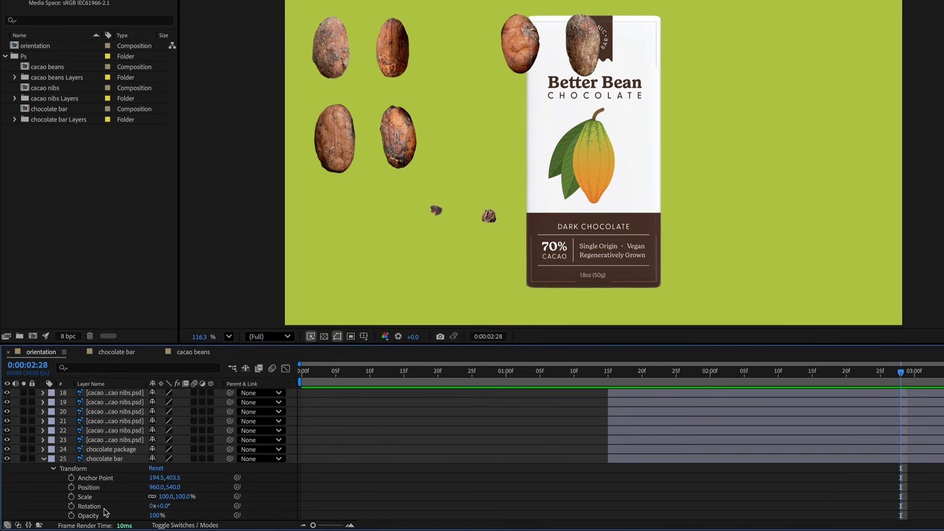
pyautogui.moveTo(163, 505); pyautogui.dragTo(156, 507)
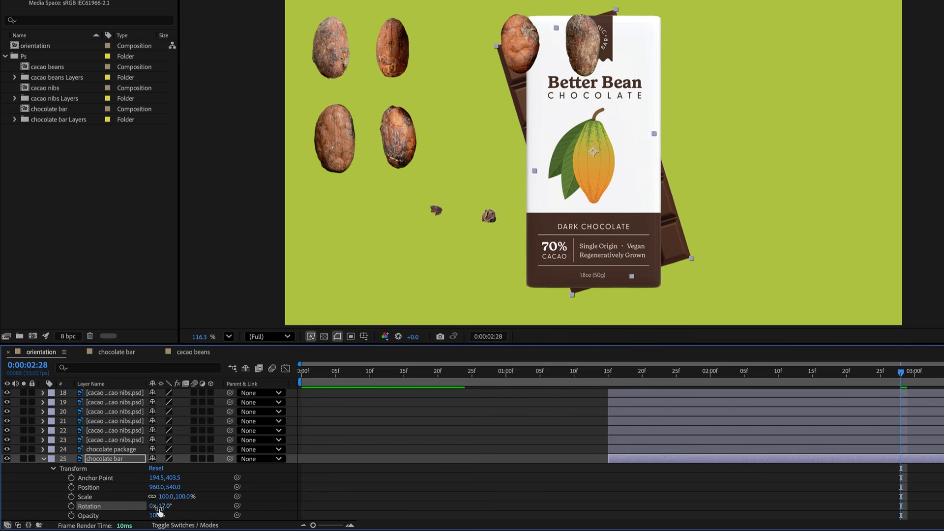
# - Rotate the chocolate package layer to 8°
pyautogui.click(43, 450)
pyautogui.click(53, 459)
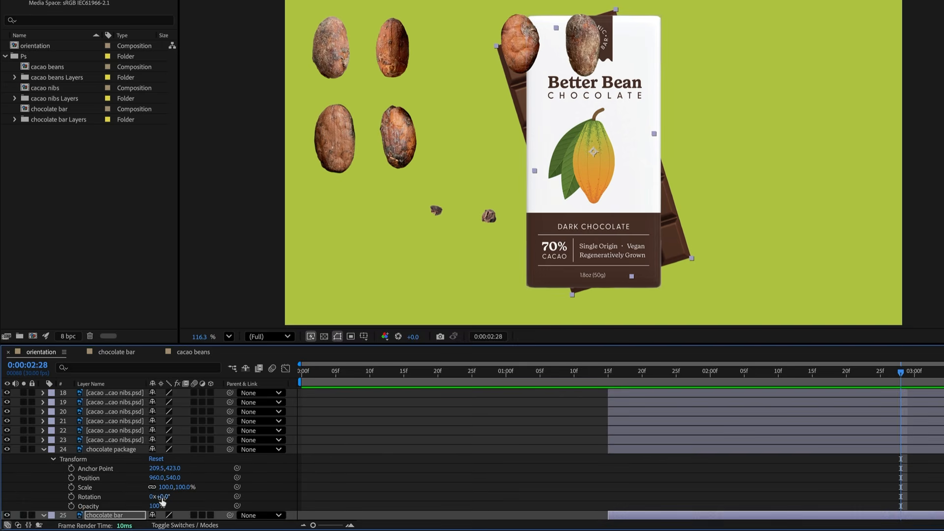
pyautogui.moveTo(167, 500); pyautogui.dragTo(170, 499)
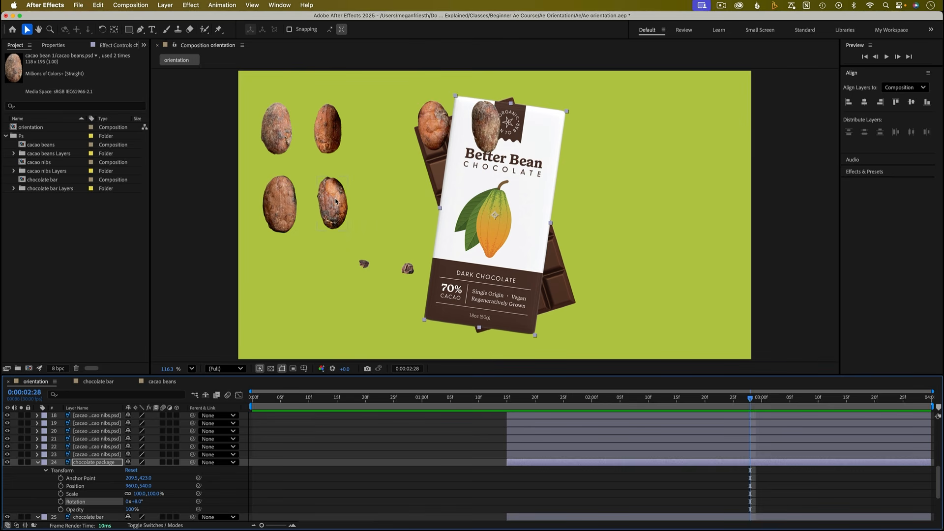
# - Arrange the cacao beans in a ring around the chocolate package, on both sides
pyautogui.moveTo(333, 206); pyautogui.dragTo(595, 223)
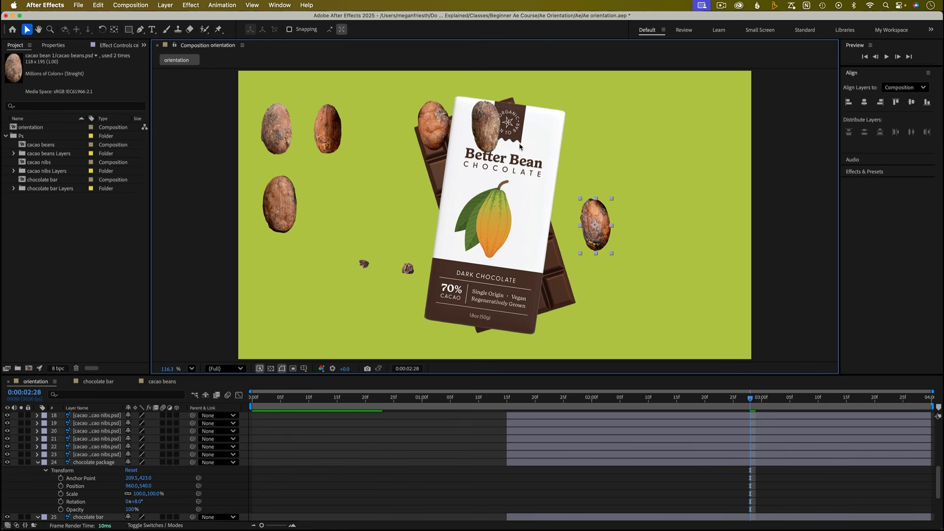
pyautogui.moveTo(485, 125); pyautogui.dragTo(589, 149)
pyautogui.moveTo(433, 126); pyautogui.dragTo(607, 290)
pyautogui.moveTo(328, 130); pyautogui.dragTo(393, 189)
pyautogui.moveTo(278, 131); pyautogui.dragTo(360, 229)
pyautogui.moveTo(286, 217); pyautogui.dragTo(390, 294)
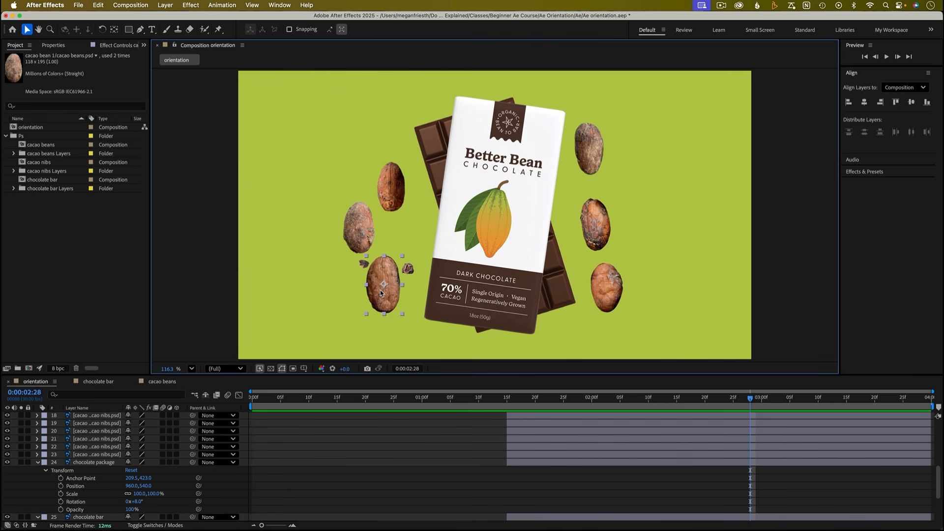
# - Rotate the left-side cacao beans to about -128°, -45° and -74° and nudge their positions around the package
pyautogui.press('x')
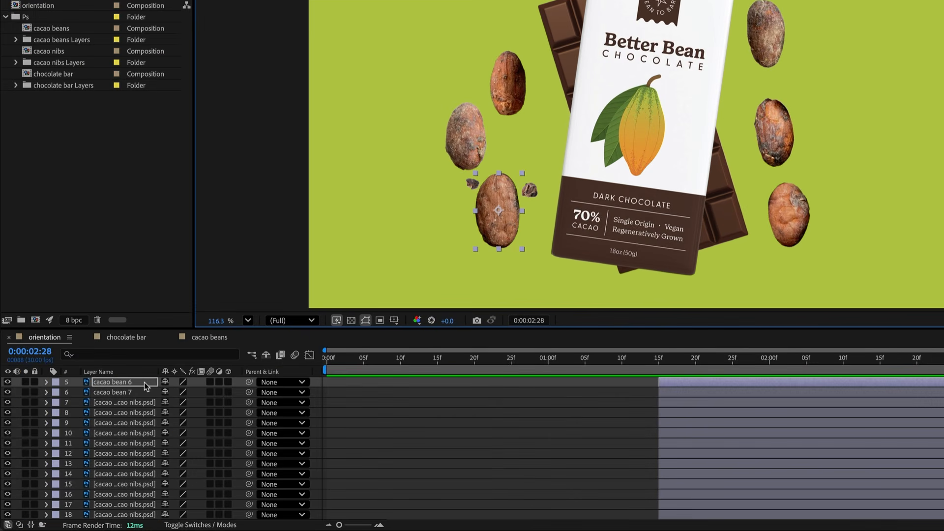
pyautogui.press('r')
pyautogui.press('s')
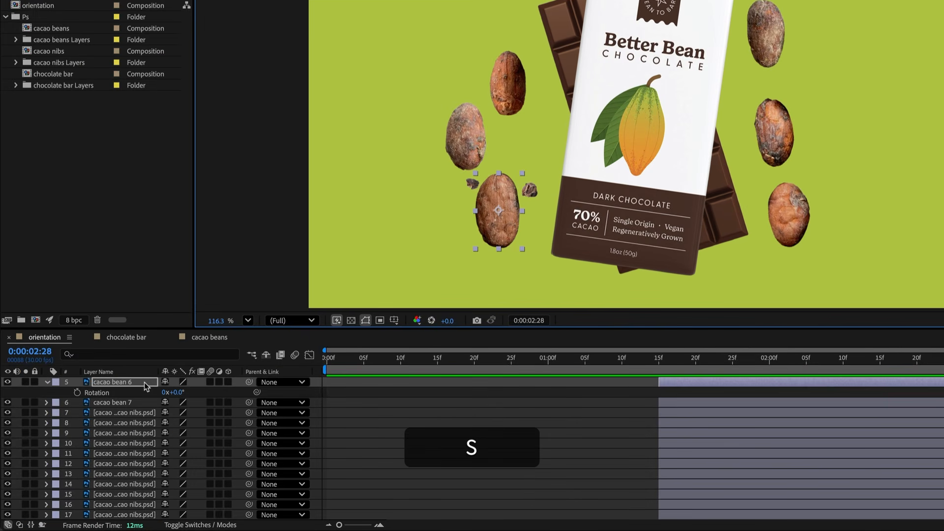
pyautogui.press('p')
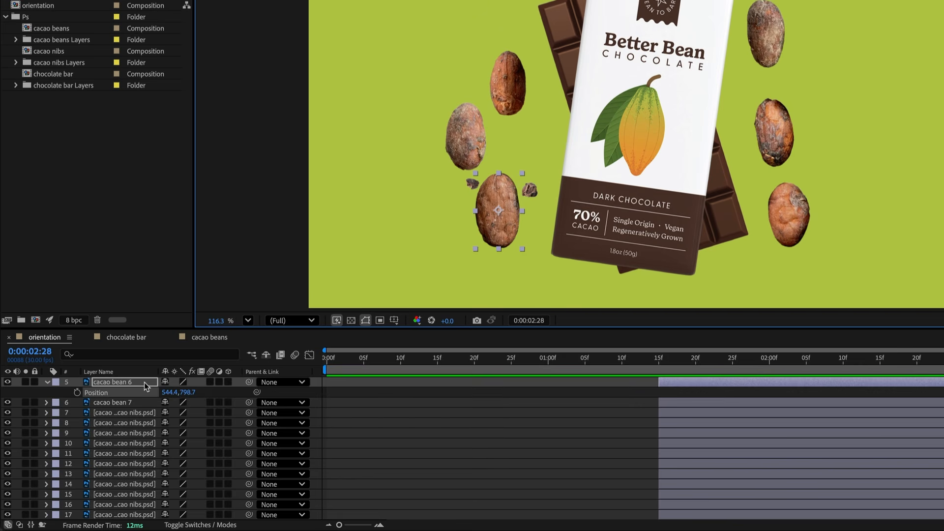
pyautogui.press('t')
pyautogui.press('r')
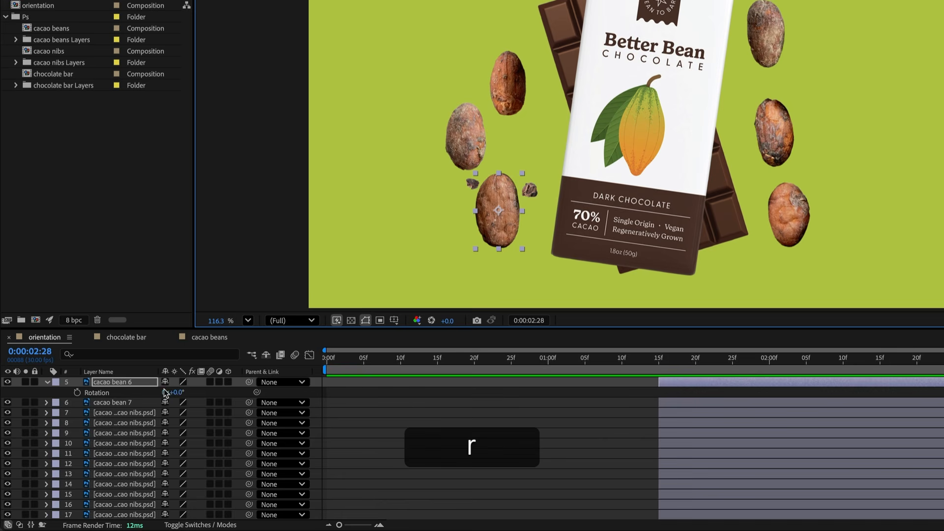
pyautogui.moveTo(176, 392); pyautogui.dragTo(137, 395)
pyautogui.moveTo(497, 214); pyautogui.dragTo(509, 143)
pyautogui.moveTo(453, 132); pyautogui.dragTo(477, 209)
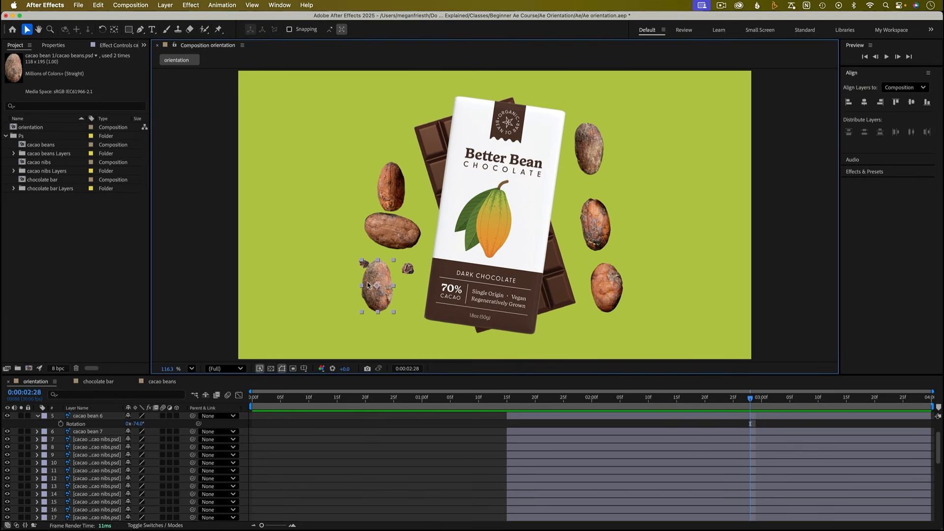
pyautogui.press('r')
pyautogui.moveTo(137, 424); pyautogui.dragTo(81, 423)
pyautogui.moveTo(382, 268); pyautogui.dragTo(396, 264)
pyautogui.moveTo(392, 192); pyautogui.dragTo(397, 183)
pyautogui.press('r')
pyautogui.moveTo(138, 440); pyautogui.dragTo(115, 440)
pyautogui.moveTo(404, 235); pyautogui.dragTo(384, 230)
pyautogui.moveTo(395, 277); pyautogui.dragTo(398, 274)
pyautogui.moveTo(138, 424); pyautogui.dragTo(131, 424)
pyautogui.moveTo(410, 273); pyautogui.dragTo(409, 273)
pyautogui.moveTo(374, 227); pyautogui.dragTo(375, 224)
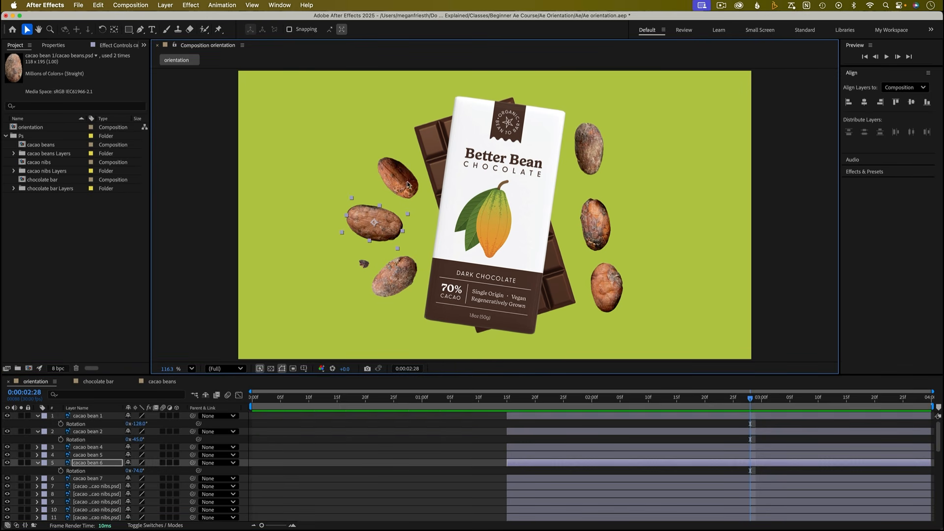
pyautogui.moveTo(397, 177); pyautogui.dragTo(394, 180)
# - Rotate the right-side cacao bean 7 to about -78° and bean 4 to about -50°, nudging their positions
pyautogui.click(599, 223)
pyautogui.press('r')
pyautogui.moveTo(137, 486); pyautogui.dragTo(122, 486)
pyautogui.moveTo(607, 222); pyautogui.dragTo(605, 218)
pyautogui.click(611, 285)
pyautogui.press('r')
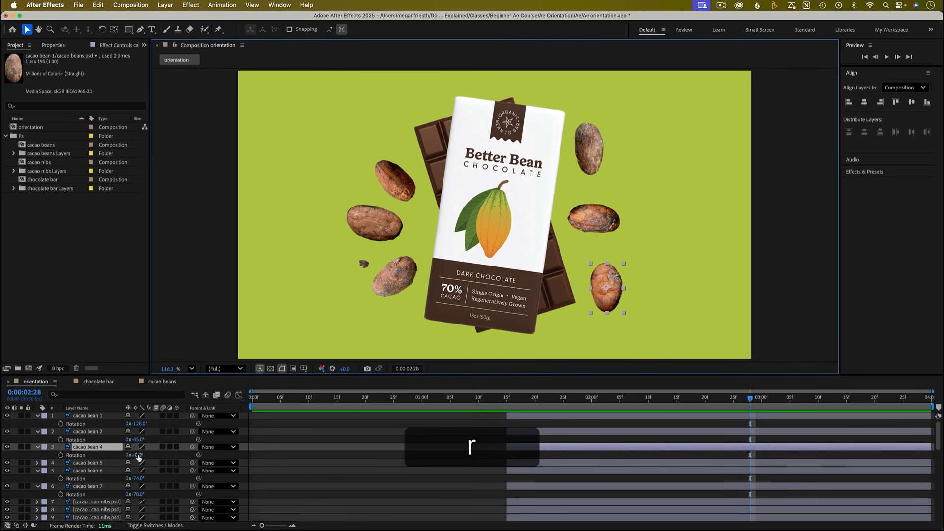
pyautogui.moveTo(137, 456); pyautogui.dragTo(129, 456)
pyautogui.moveTo(616, 295); pyautogui.dragTo(614, 275)
# - Rotate cacao bean 5 to about 51° and bean 7 to about -93°, nudge their positions, then collapse the layer properties
pyautogui.click(585, 148)
pyautogui.press('r')
pyautogui.moveTo(135, 471); pyautogui.dragTo(158, 471)
pyautogui.moveTo(592, 148); pyautogui.dragTo(598, 162)
pyautogui.click(592, 217)
pyautogui.moveTo(133, 503); pyautogui.dragTo(126, 502)
pyautogui.click(616, 217)
pyautogui.moveTo(616, 217); pyautogui.dragTo(616, 212)
pyautogui.click(595, 160)
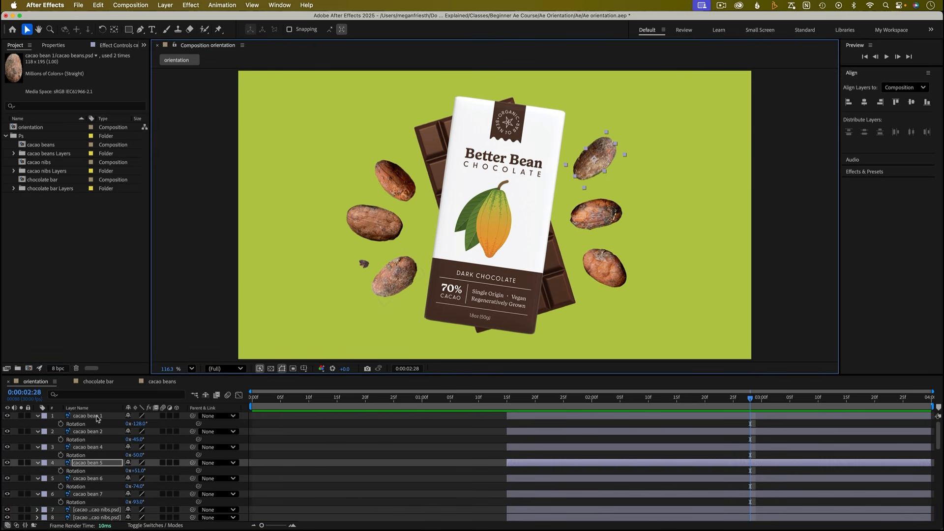
pyautogui.click(305, 449)
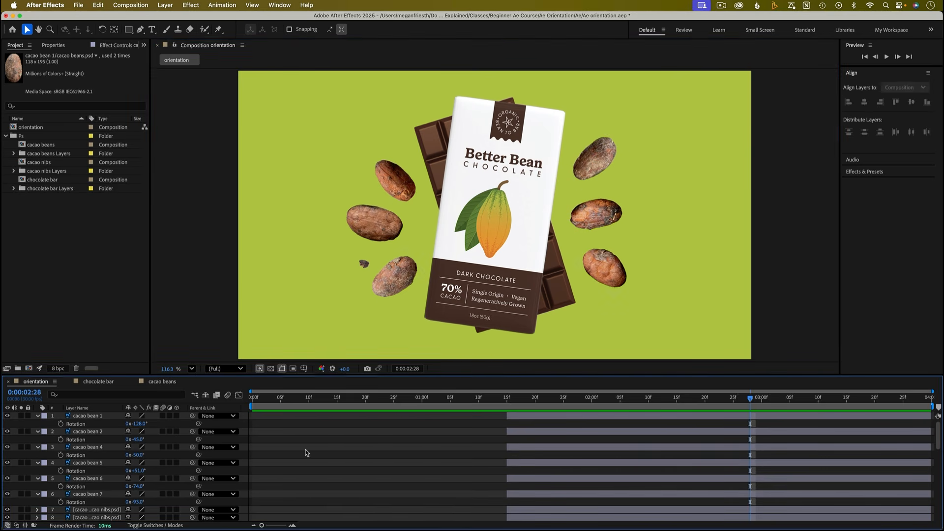
pyautogui.press('u')
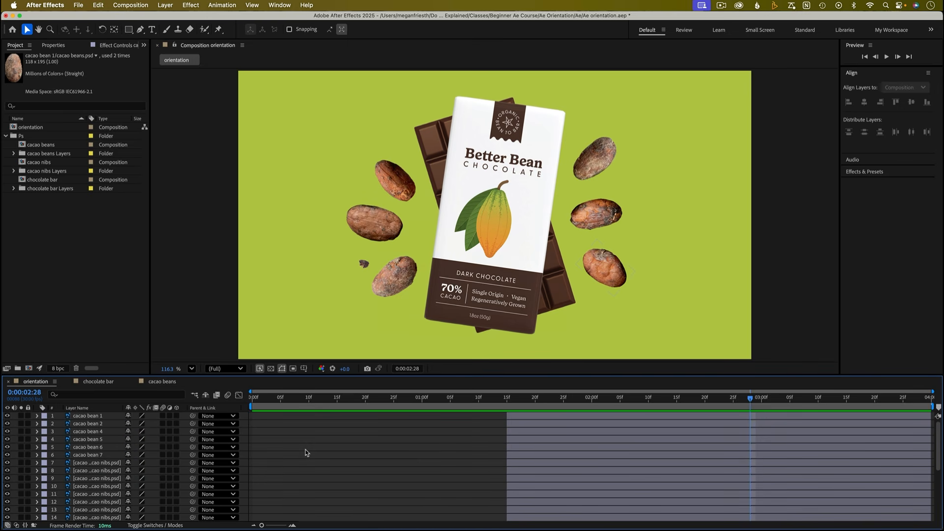
pyautogui.click(588, 168)
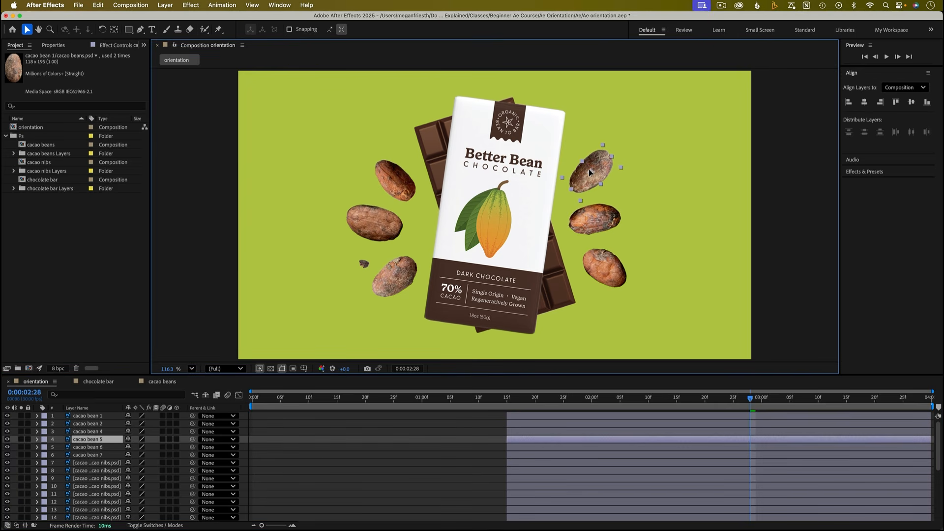
# - Nudge the right-side cacao beans into place and adjust cacao bean 7's rotation
pyautogui.moveTo(595, 218); pyautogui.dragTo(617, 215)
pyautogui.click(596, 267)
pyautogui.click(600, 193)
pyautogui.press('r')
pyautogui.click(633, 221)
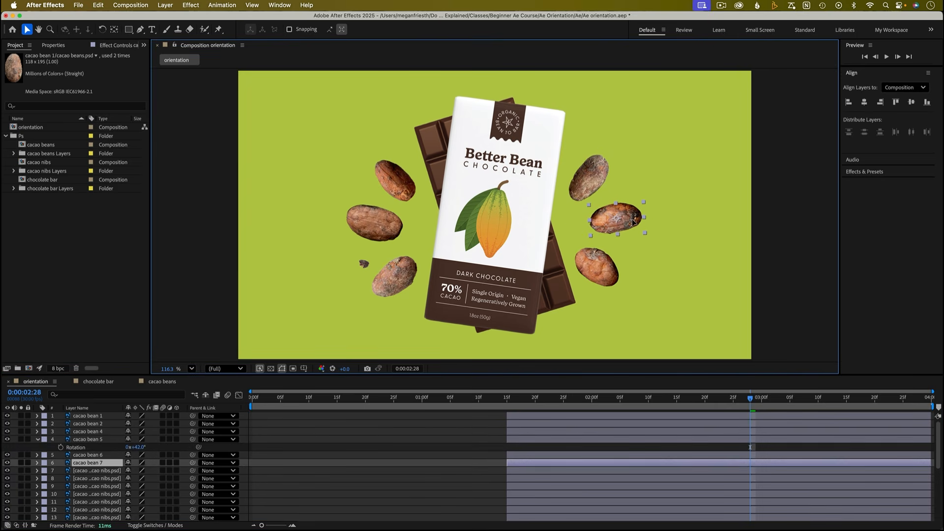
pyautogui.press('r')
pyautogui.moveTo(132, 471); pyautogui.dragTo(141, 471)
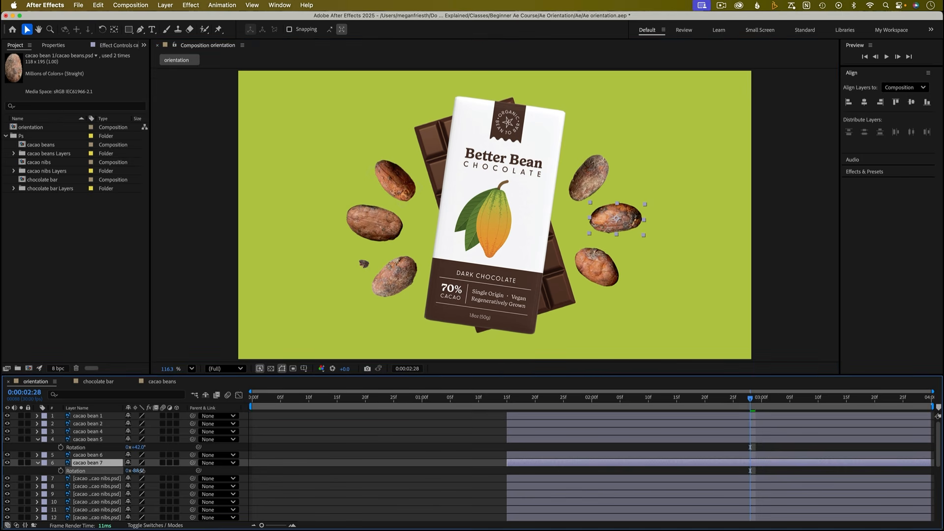
# - Collapse the bean properties and move the first cacao nib to the left of the beans
pyautogui.click(418, 438)
pyautogui.press('u')
pyautogui.click(101, 463)
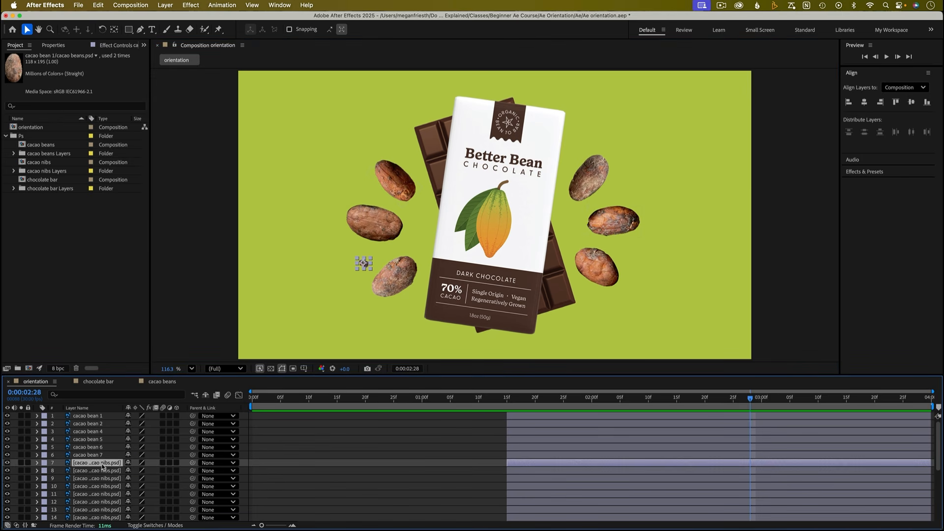
pyautogui.scroll(-5, 103, 467)
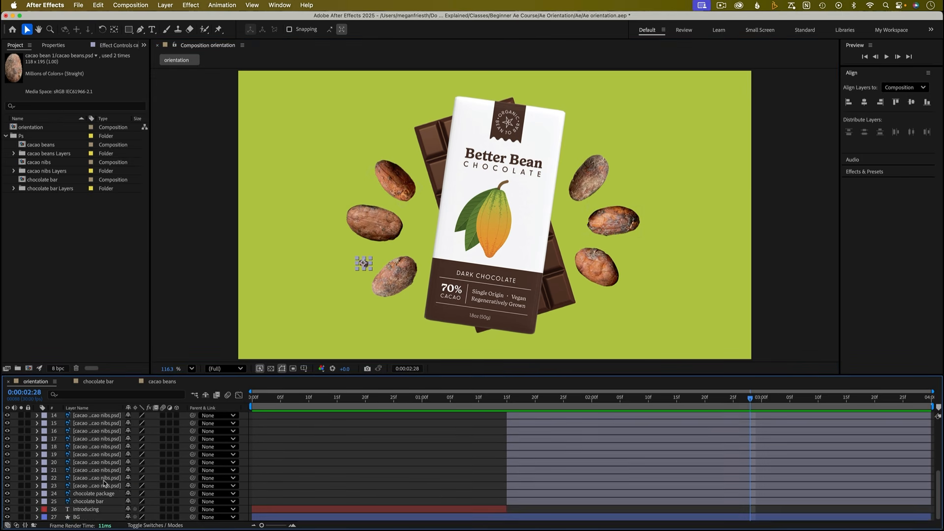
pyautogui.keyDown('shift'); pyautogui.click(104, 486); pyautogui.keyUp('shift')
pyautogui.moveTo(363, 263); pyautogui.dragTo(332, 263)
pyautogui.click(332, 449)
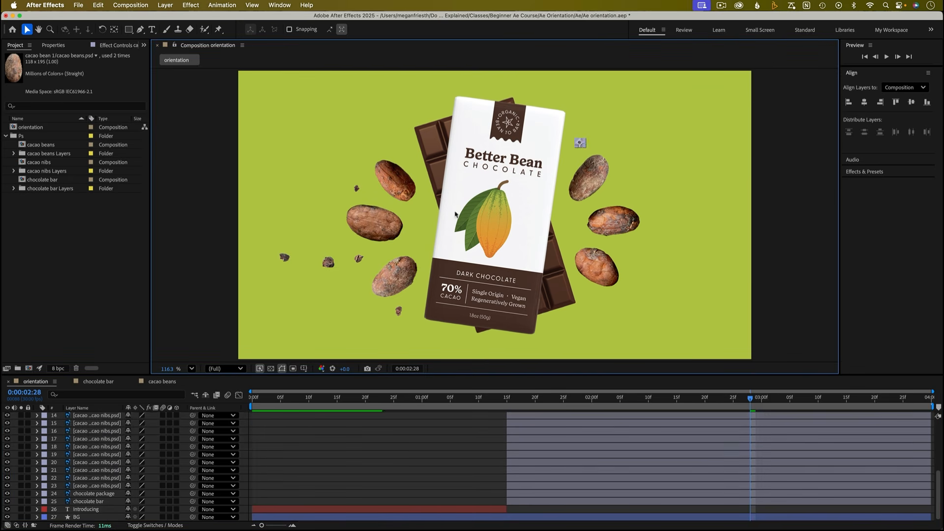
# - Scatter more cacao nibs around the beans on both sides of the package
pyautogui.click(333, 269)
pyautogui.moveTo(332, 268); pyautogui.dragTo(324, 216)
pyautogui.moveTo(285, 258); pyautogui.dragTo(388, 140)
pyautogui.moveTo(329, 263); pyautogui.dragTo(652, 203)
pyautogui.click(328, 265)
pyautogui.click(329, 264)
pyautogui.moveTo(329, 263); pyautogui.dragTo(329, 260)
pyautogui.moveTo(359, 259); pyautogui.dragTo(361, 264)
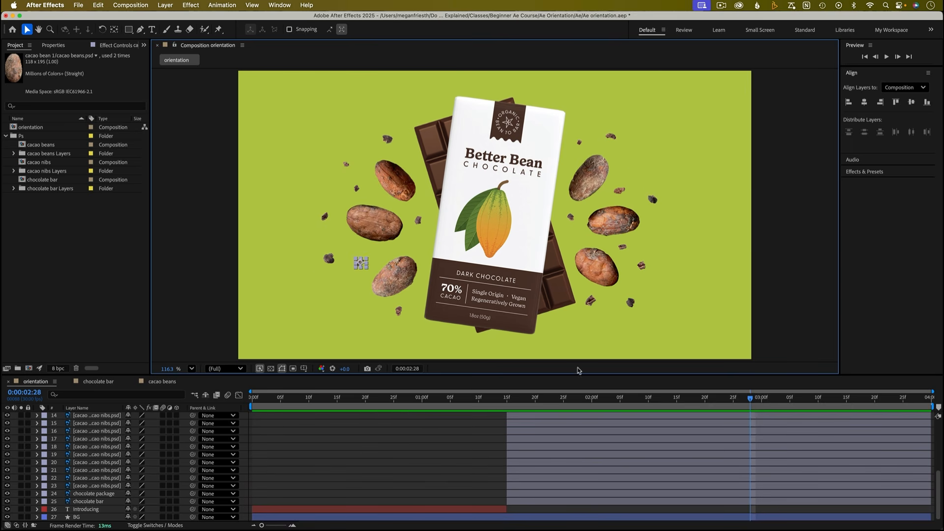
# - Reposition several cacao nibs to fill the gaps around the beans and package
pyautogui.moveTo(620, 191); pyautogui.dragTo(621, 190)
pyautogui.click(429, 434)
pyautogui.moveTo(419, 221); pyautogui.dragTo(418, 217)
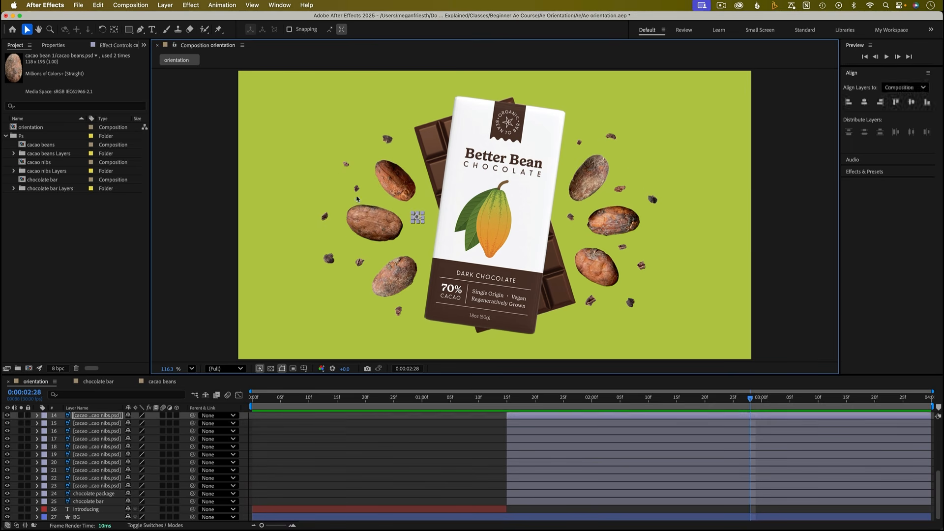
pyautogui.click(569, 233)
pyautogui.moveTo(579, 143); pyautogui.dragTo(573, 149)
pyautogui.click(457, 441)
pyautogui.moveTo(329, 259); pyautogui.dragTo(419, 241)
pyautogui.moveTo(325, 216); pyautogui.dragTo(328, 236)
pyautogui.click(383, 434)
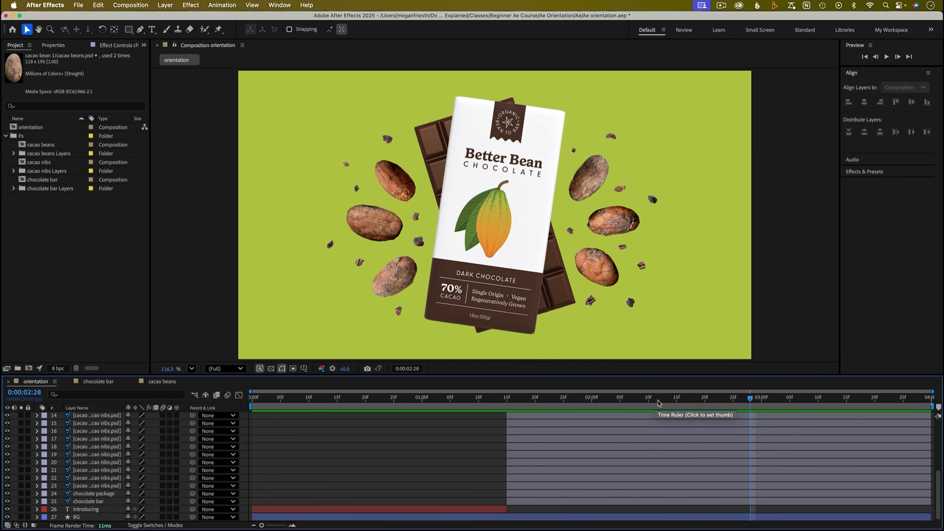
# - Set a Position keyframe for the chocolate package at 0:00:02:15
pyautogui.click(676, 404)
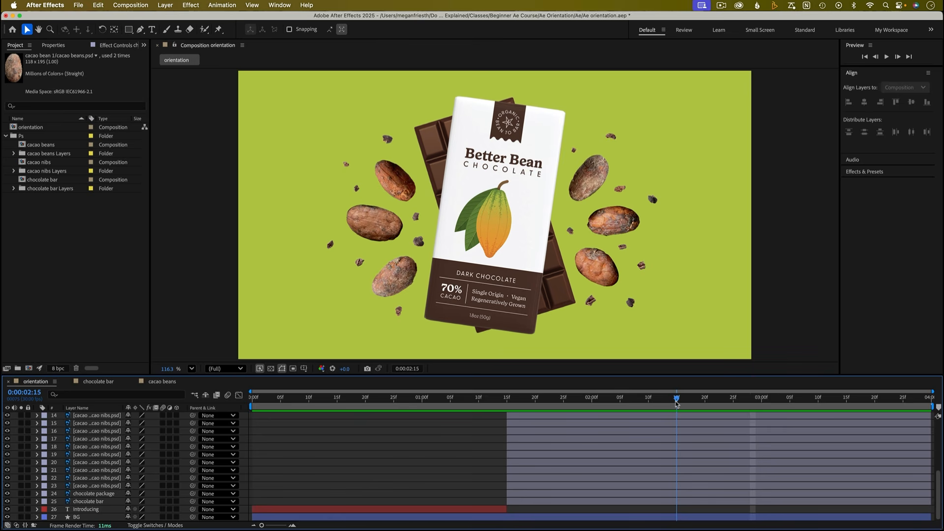
pyautogui.click(104, 494)
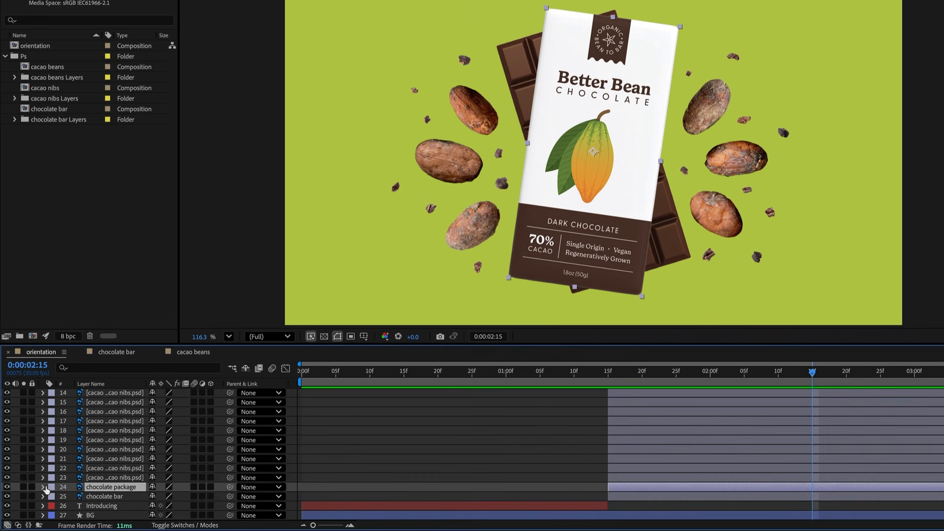
pyautogui.click(37, 493)
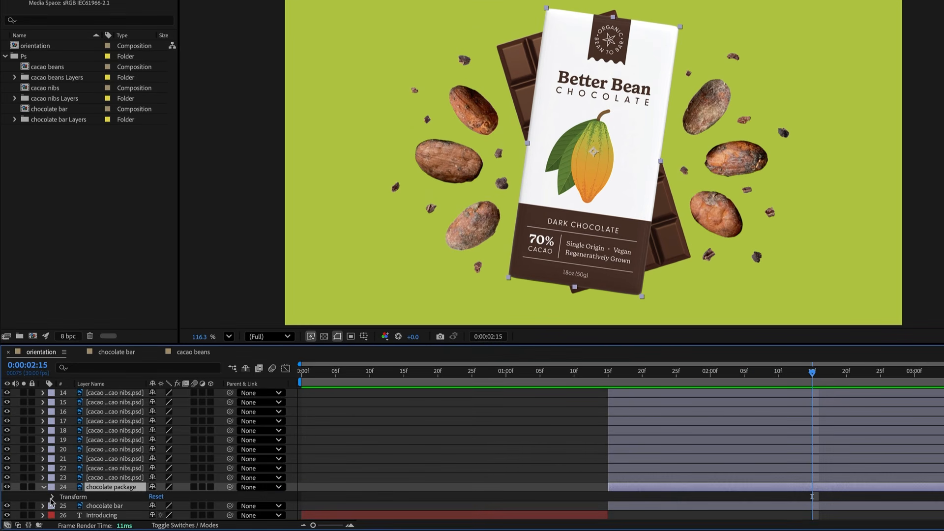
pyautogui.click(52, 498)
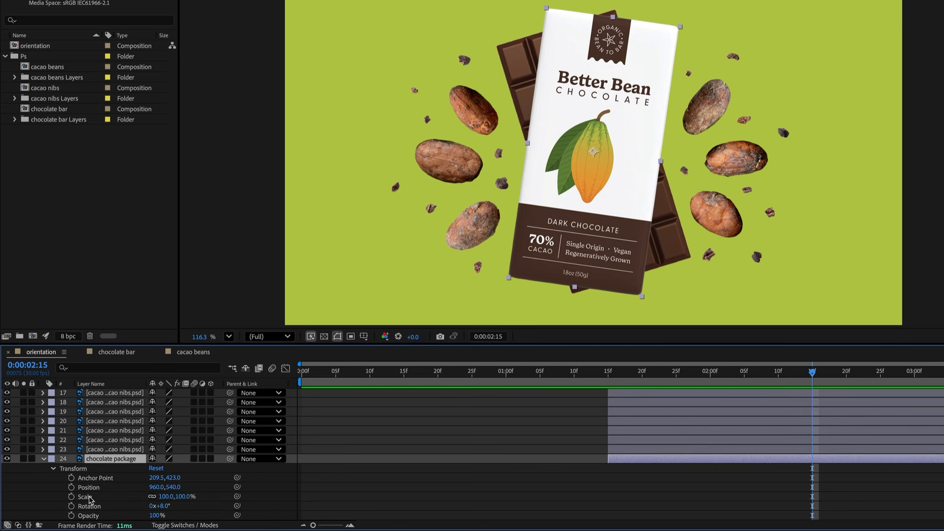
pyautogui.click(71, 487)
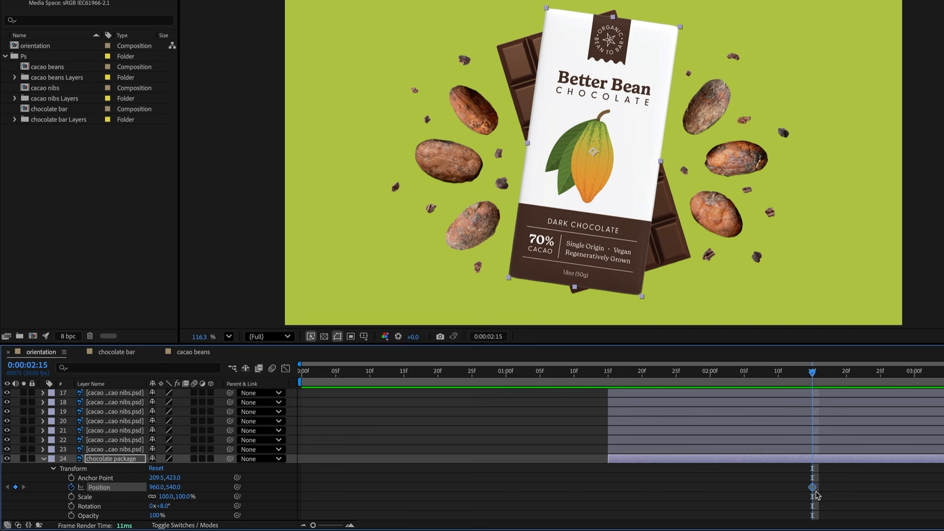
# - Try moving the chocolate package down below the frame at 0:00:01:15 and preview the motion
pyautogui.click(608, 375)
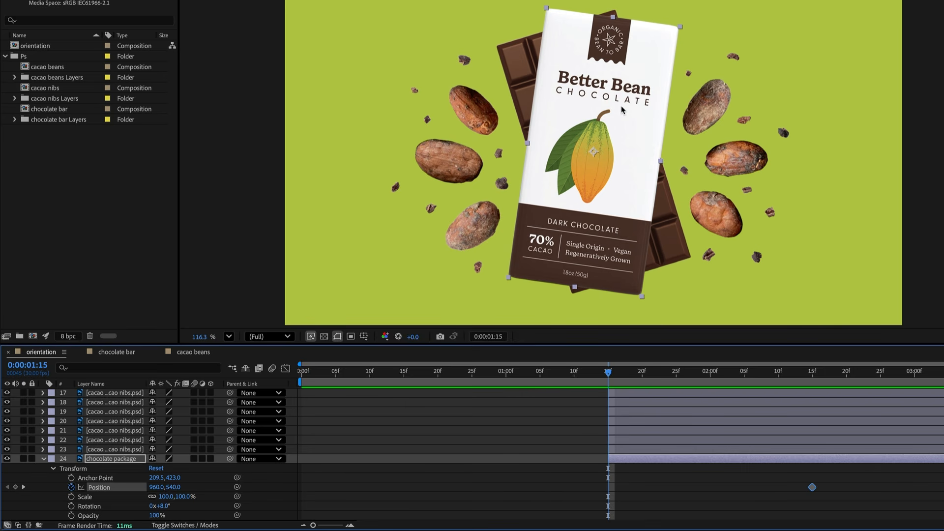
pyautogui.moveTo(622, 104); pyautogui.dragTo(633, 442)
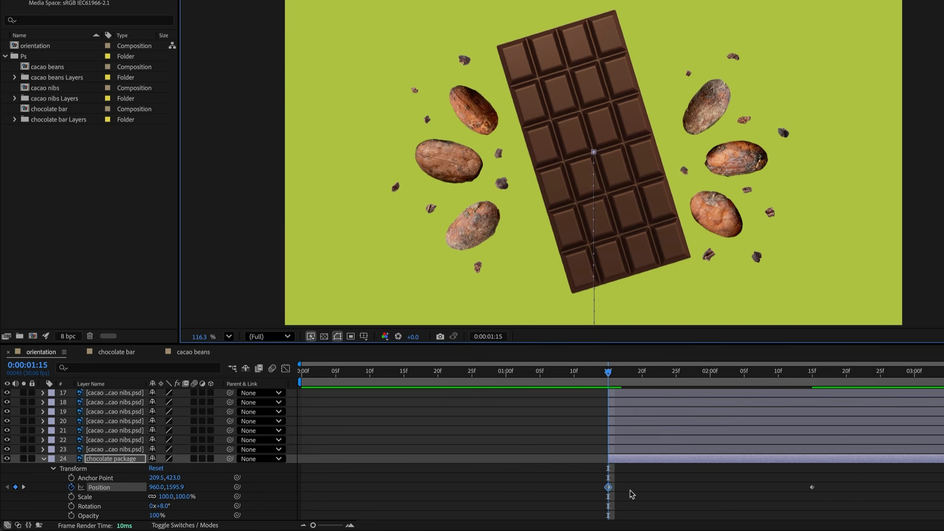
pyautogui.press('space')
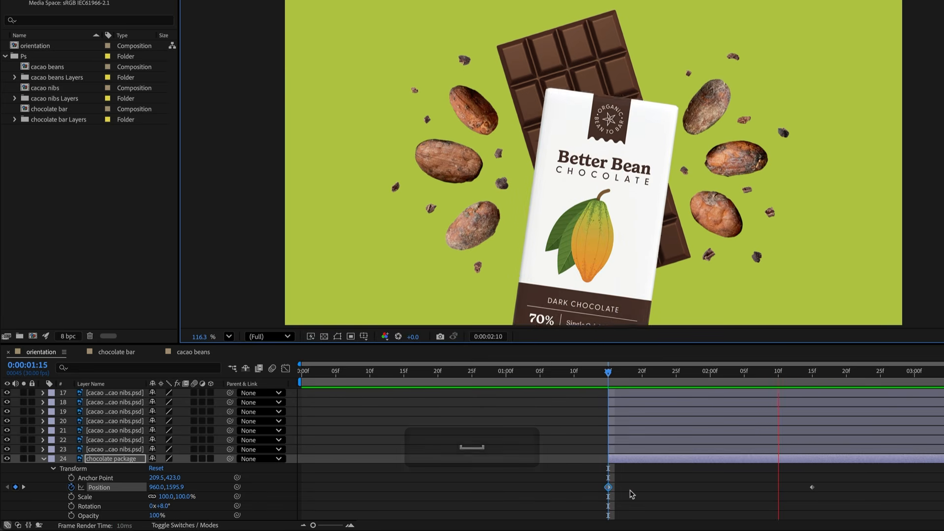
pyautogui.press('space')
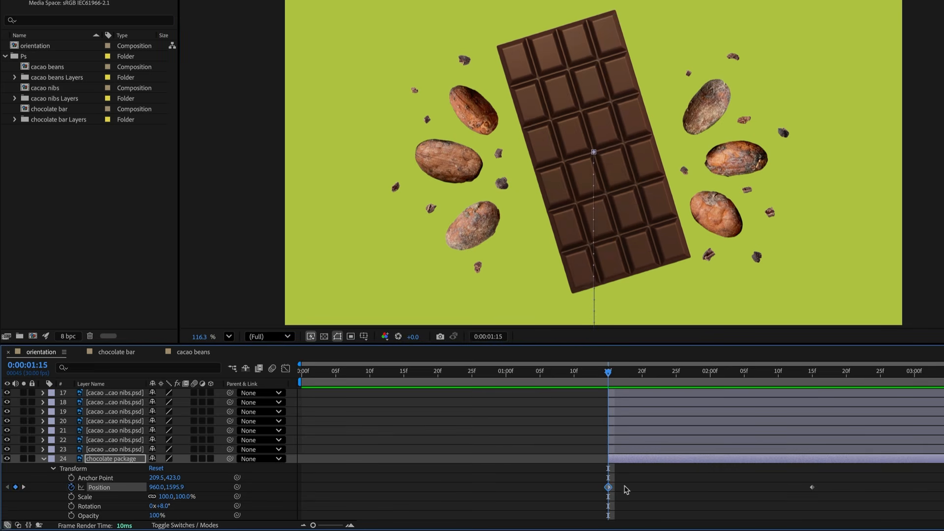
# - Replace the package's 0:00:01:15 position keyframe with a Y position of 1600
pyautogui.click(608, 487)
pyautogui.press('BackSpace')
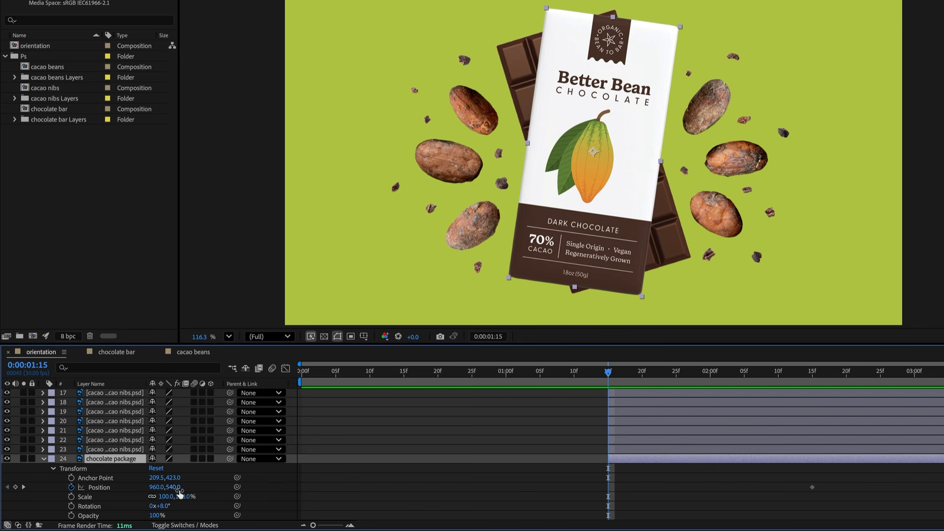
pyautogui.moveTo(173, 487); pyautogui.dragTo(748, 490)
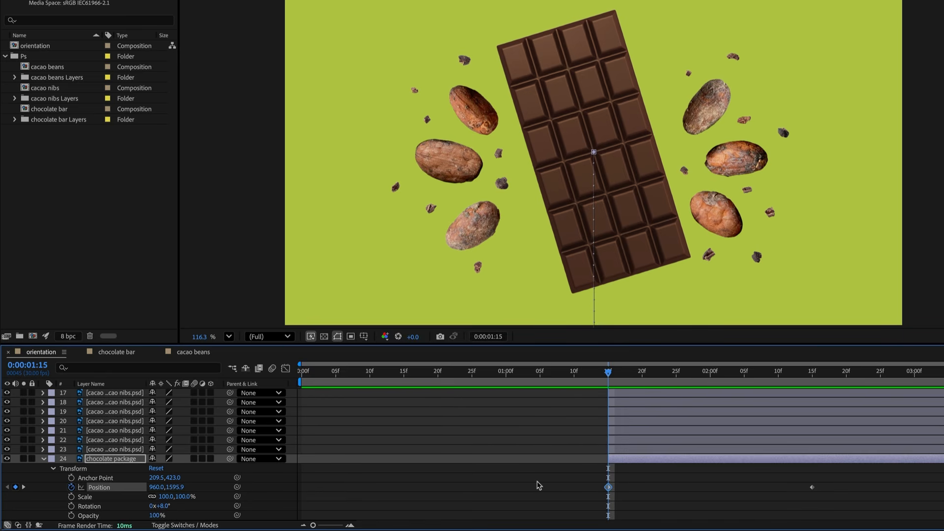
pyautogui.press('BackSpace')
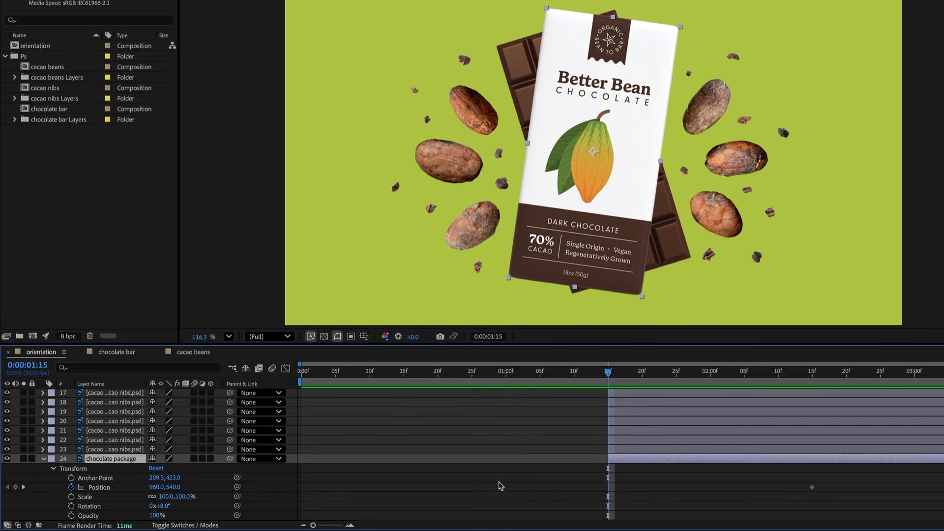
pyautogui.click(173, 488)
pyautogui.write('1600')
pyautogui.press('Return')
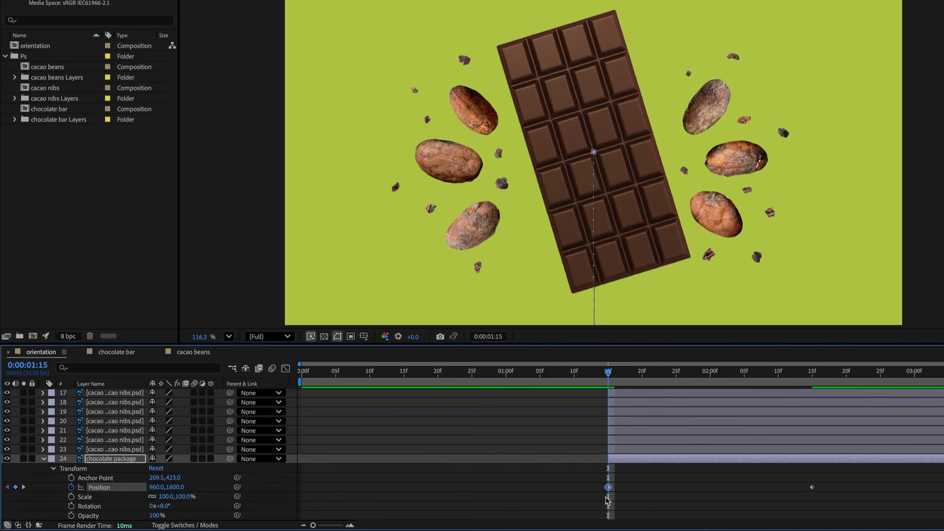
# - Keyframe the package's rotation at 0:00:02:15, set it to 0° at 0:00:01:15, and preview
pyautogui.moveTo(608, 372); pyautogui.dragTo(812, 385)
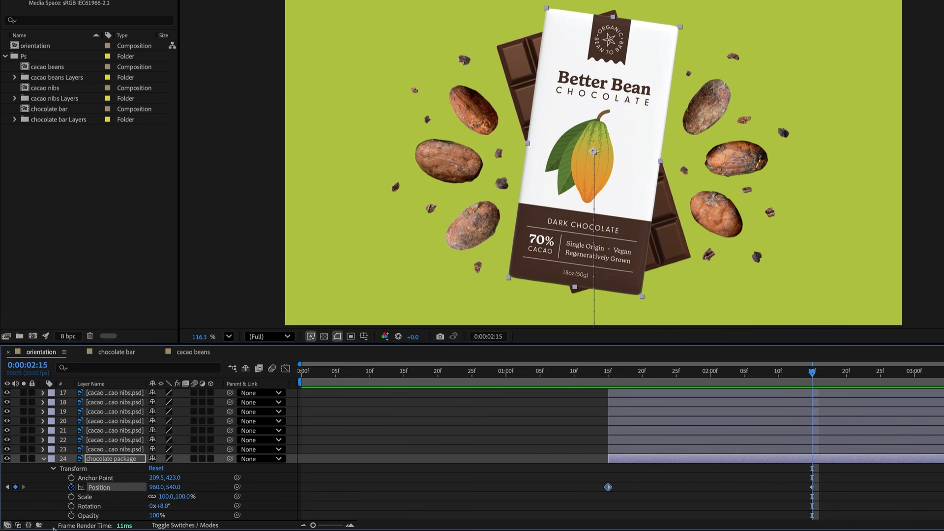
pyautogui.click(71, 506)
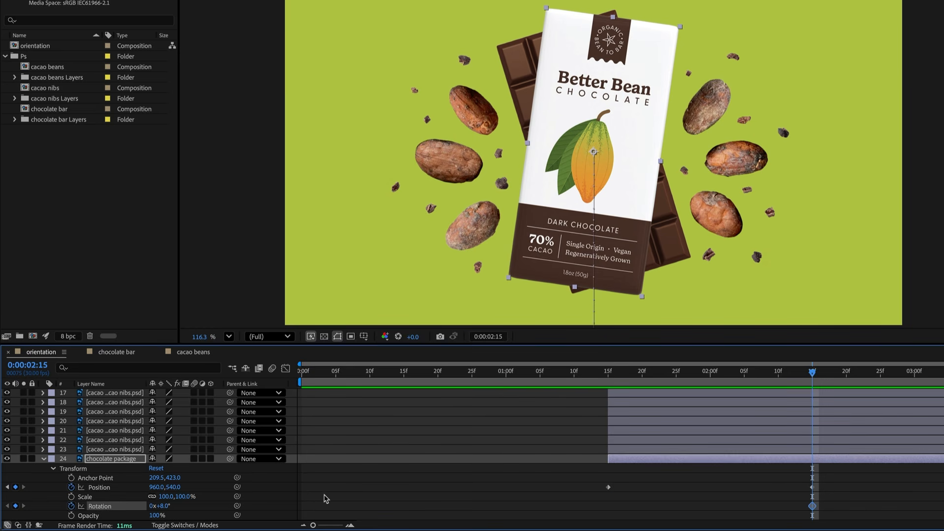
pyautogui.click(609, 372)
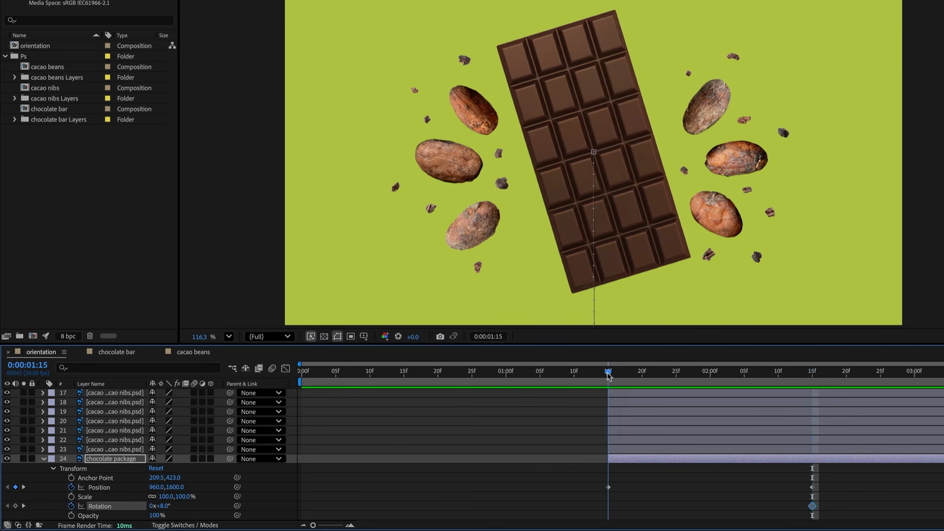
pyautogui.click(162, 506)
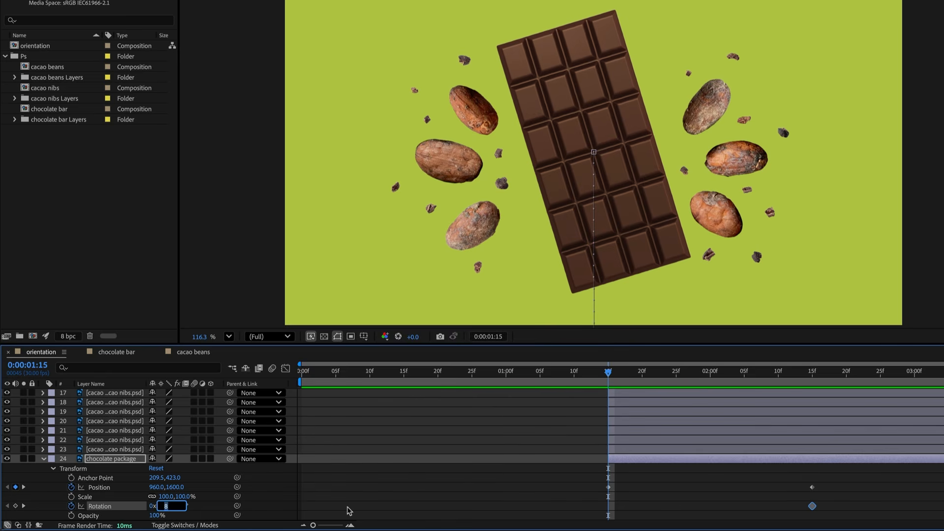
pyautogui.write('0')
pyautogui.press('Return')
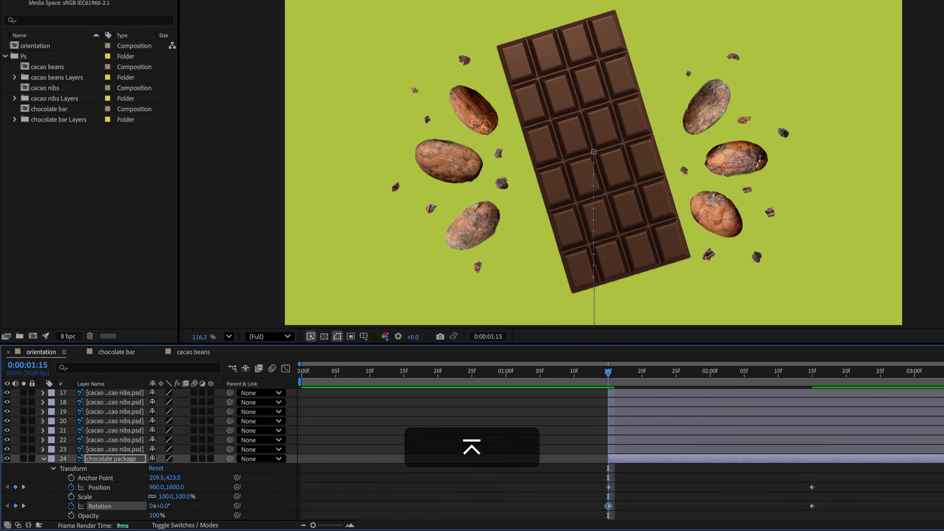
pyautogui.press('space')
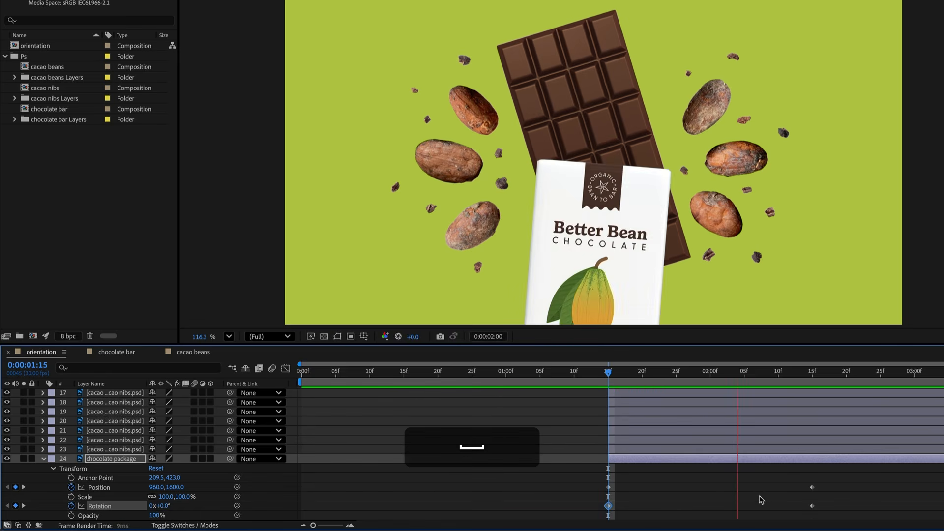
pyautogui.press('space')
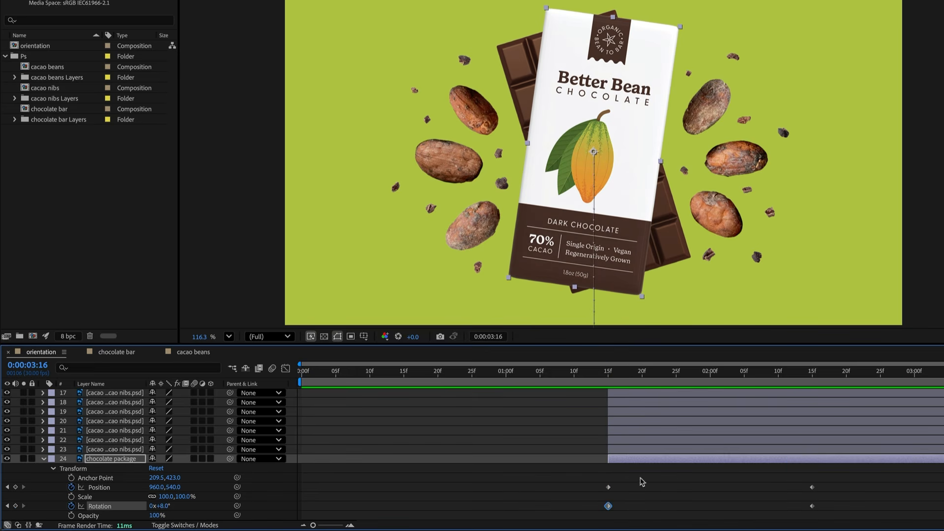
# - Add Position and Rotation keyframes for the chocolate bar layer at 0:00:02:15
pyautogui.click(43, 460)
pyautogui.click(96, 497)
pyautogui.click(43, 497)
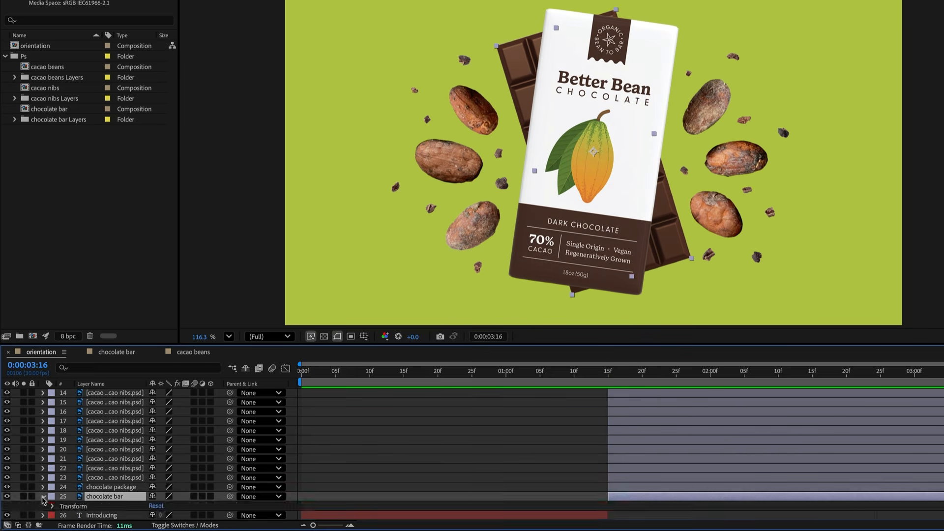
pyautogui.scroll(-1, 73, 499)
pyautogui.click(812, 373)
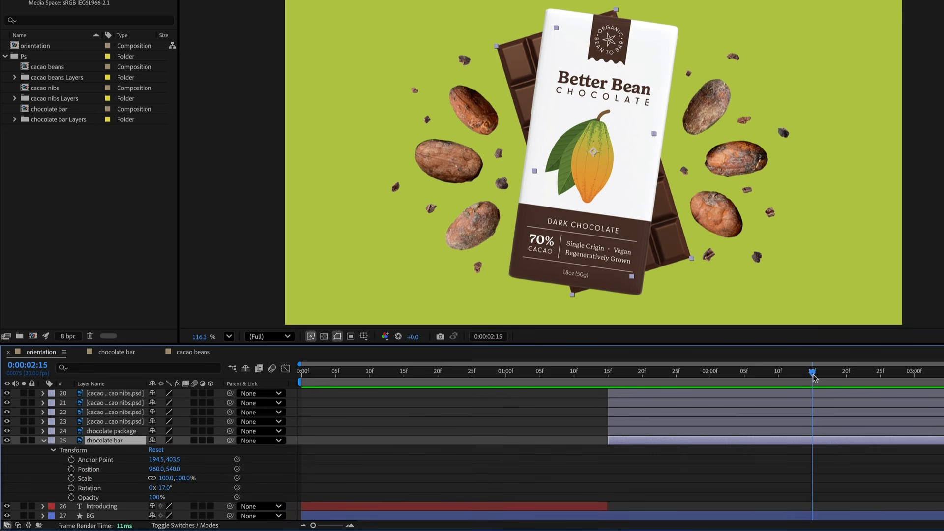
pyautogui.click(72, 468)
pyautogui.click(71, 488)
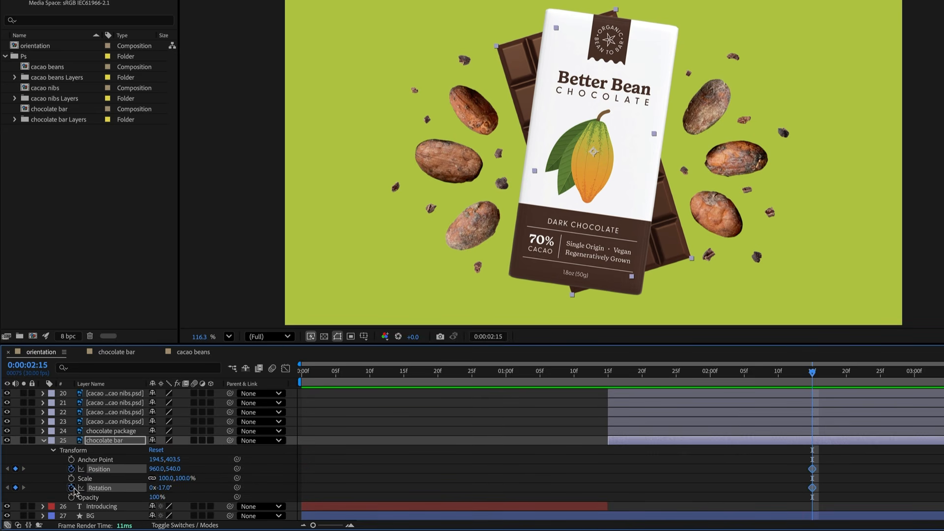
# - At 0:00:01:15 set the chocolate bar's Y position to 1600 and rotation to 0°, then preview
pyautogui.click(608, 375)
pyautogui.click(172, 468)
pyautogui.write('1600')
pyautogui.press('Return')
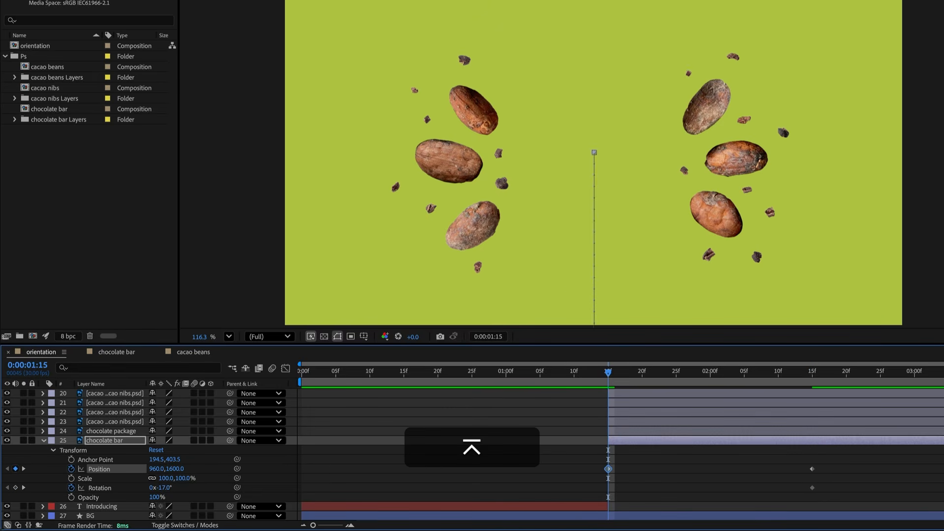
pyautogui.click(164, 487)
pyautogui.write('0')
pyautogui.press('Return')
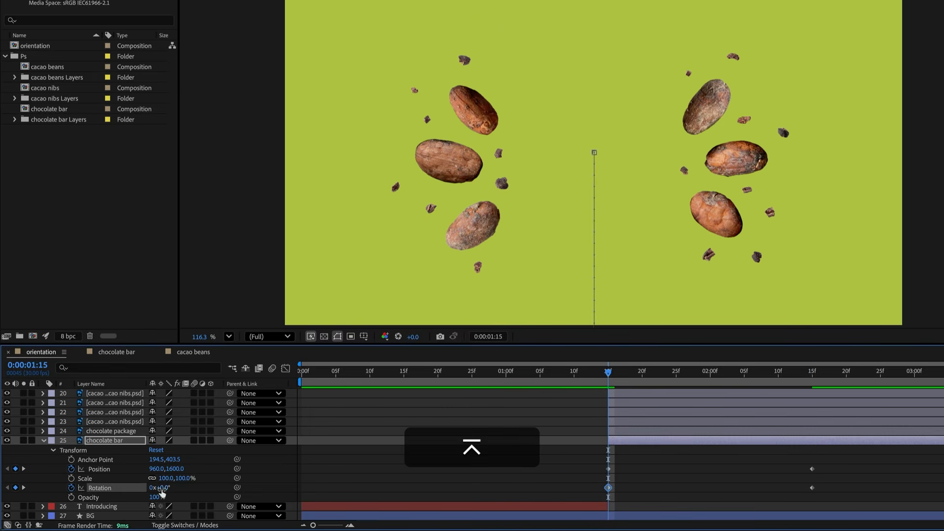
pyautogui.press('space')
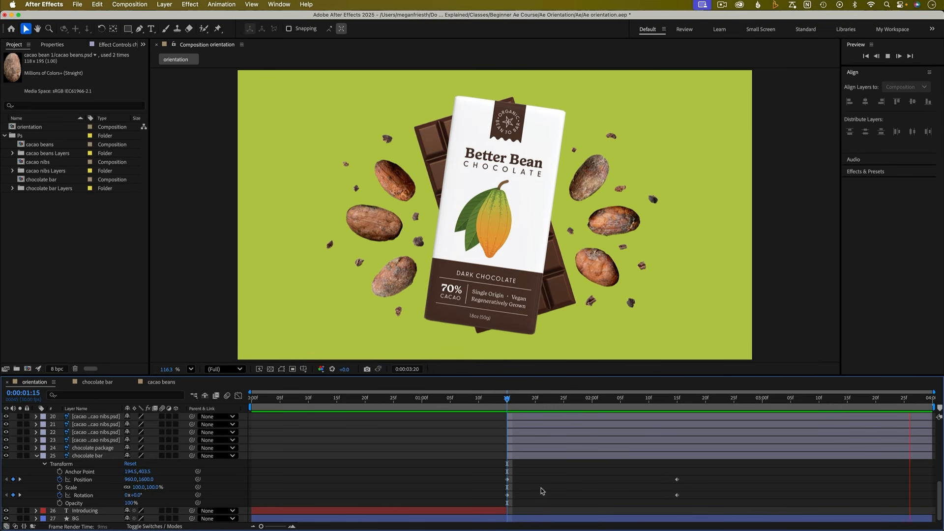
pyautogui.press('space')
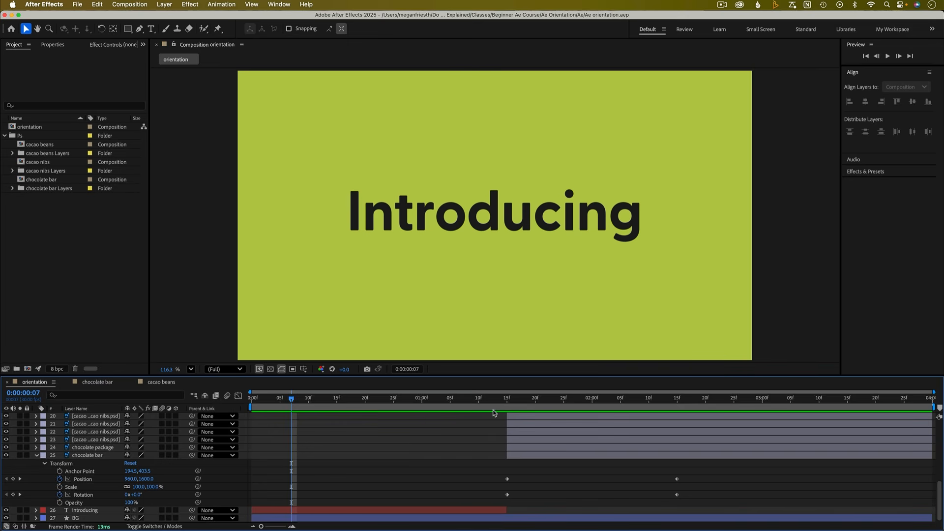
# - Try shifting the chocolate bar's 0:00:02:15 keyframes earlier, preview from 0:00:01:15, and undo the move
pyautogui.click(507, 401)
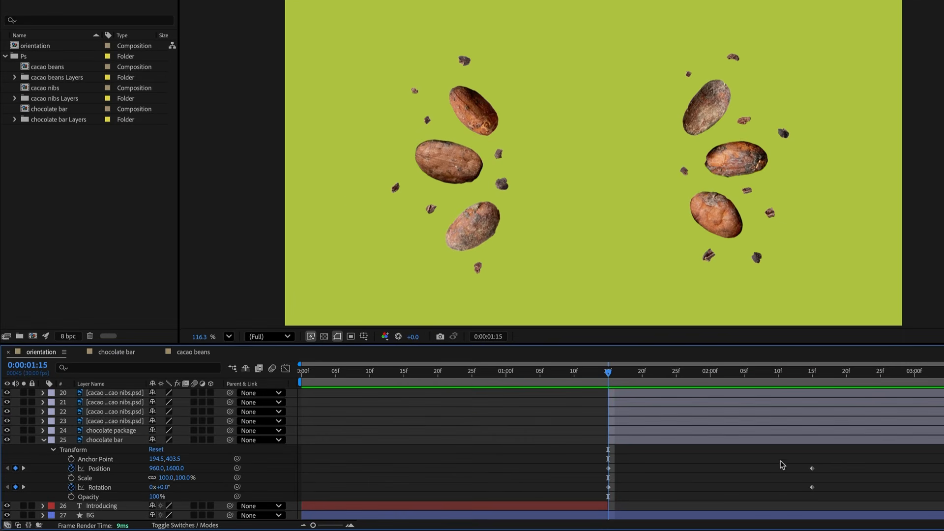
pyautogui.moveTo(692, 472); pyautogui.dragTo(673, 499)
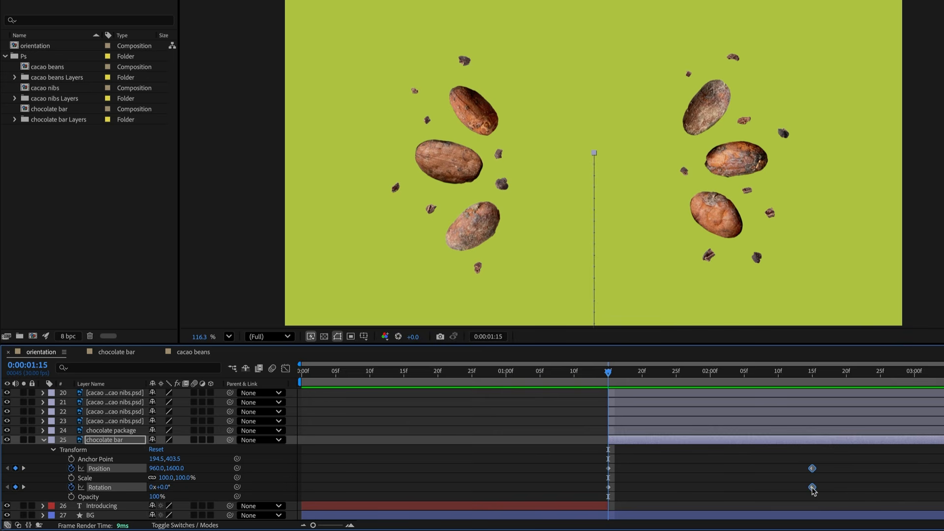
pyautogui.moveTo(811, 491); pyautogui.dragTo(744, 491)
pyautogui.press('space')
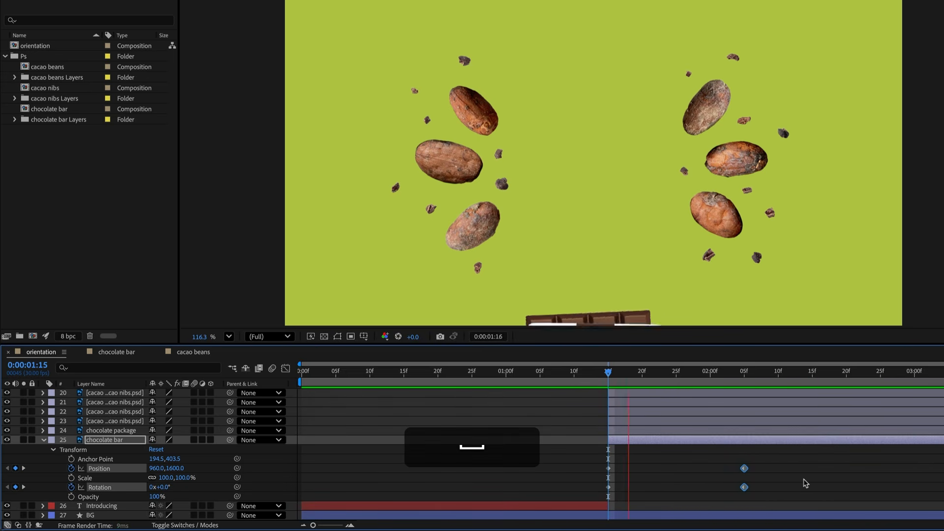
pyautogui.press('space')
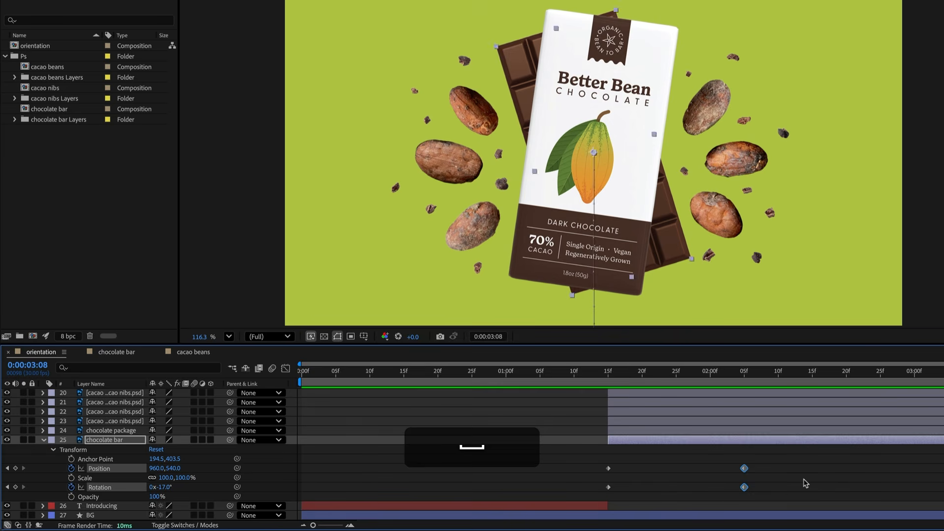
pyautogui.press('super+z')
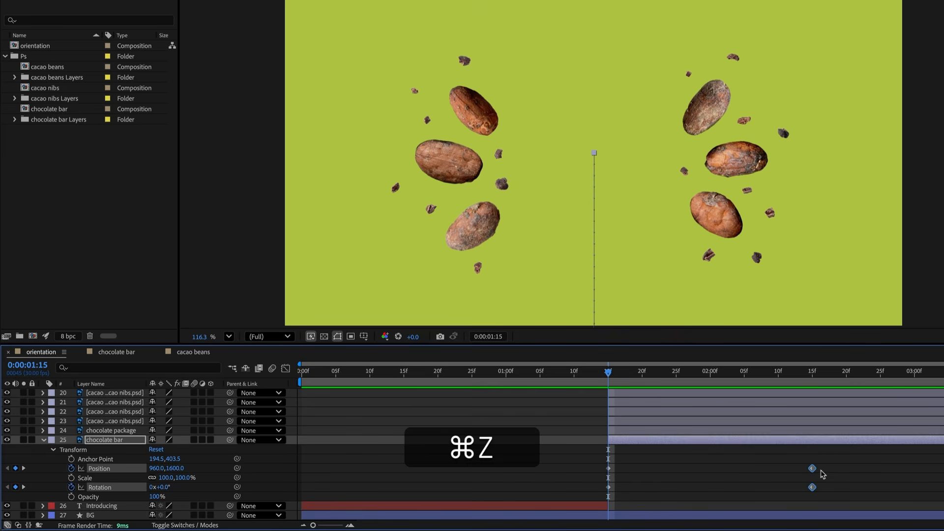
# - At 0:00:02:15, reposition the chocolate bar in the viewer, then set its X position to 960
pyautogui.click(813, 377)
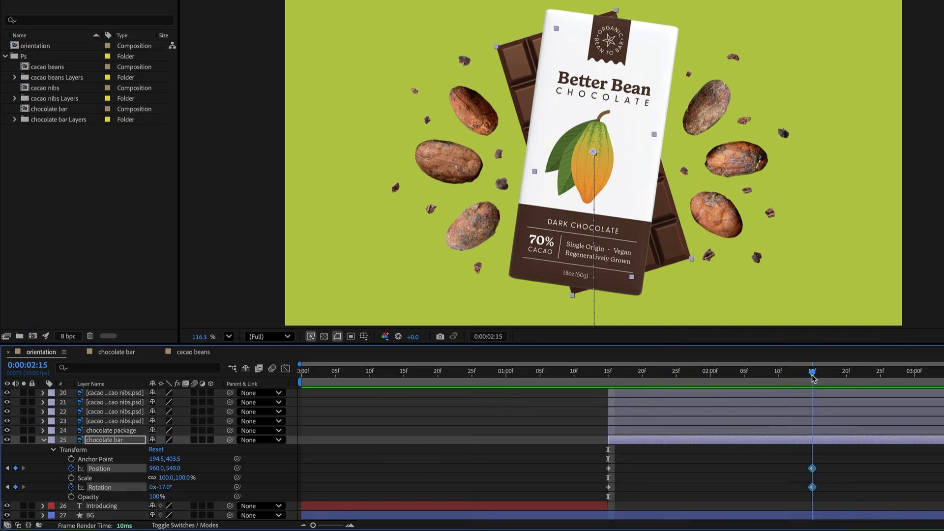
pyautogui.click(836, 483)
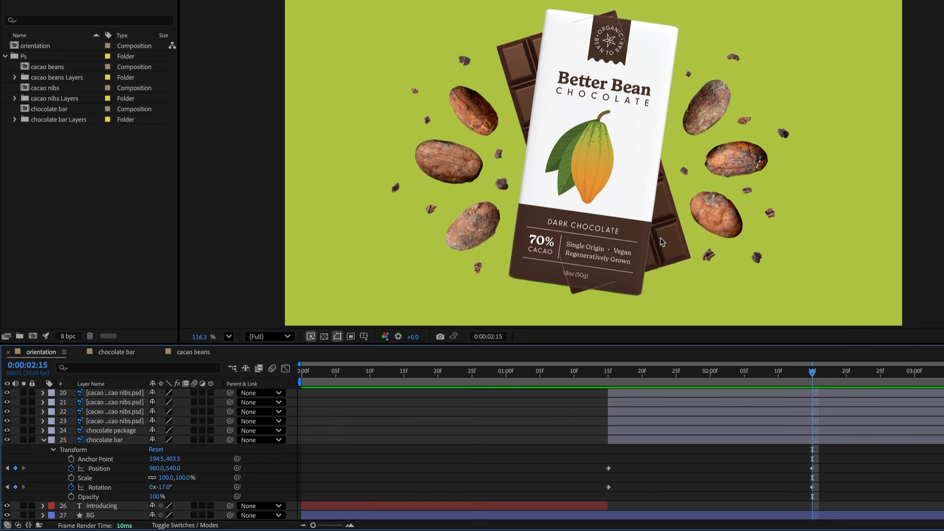
pyautogui.click(669, 250)
pyautogui.moveTo(669, 252); pyautogui.dragTo(861, 253)
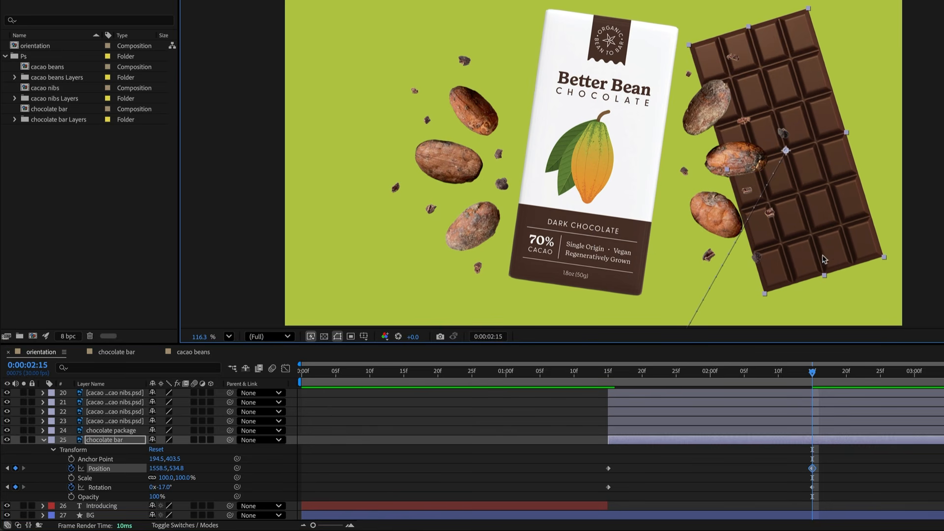
pyautogui.moveTo(158, 469); pyautogui.dragTo(69, 469)
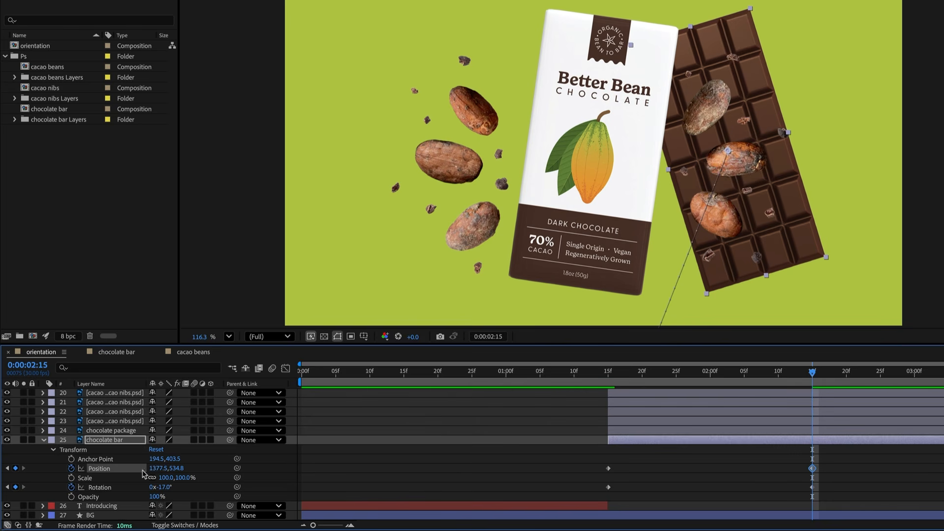
pyautogui.click(153, 468)
pyautogui.write('960')
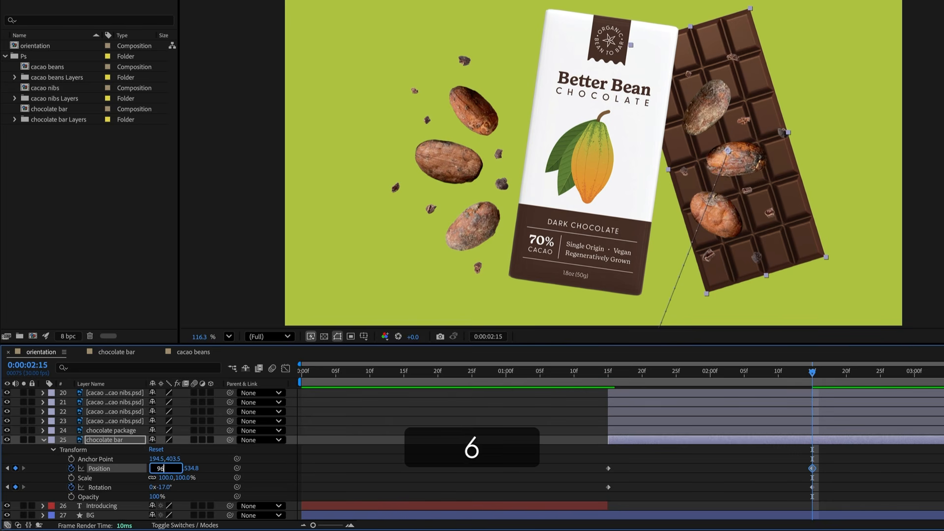
pyautogui.press('Return')
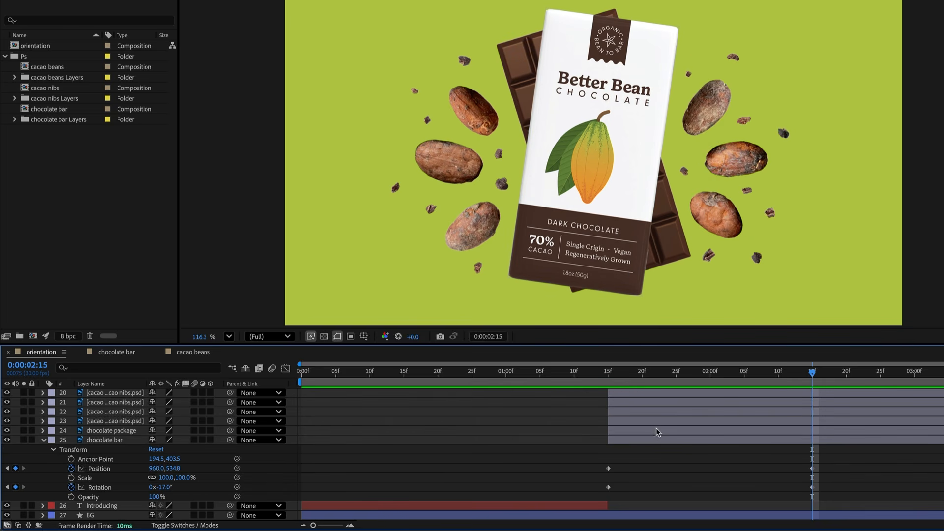
# - Reveal the animated properties of both the package and chocolate bar layers and preview the animation
pyautogui.click(656, 431)
pyautogui.keyDown('shift'); pyautogui.click(659, 441); pyautogui.keyUp('shift')
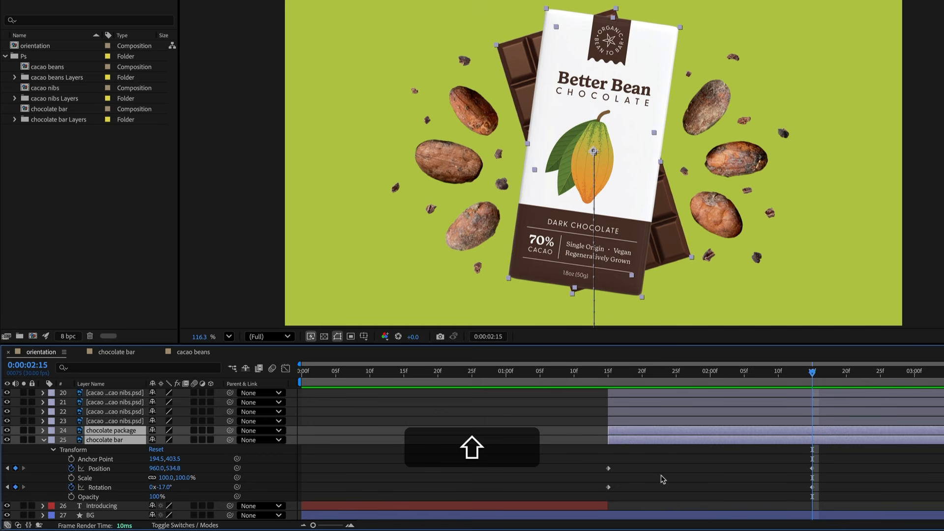
pyautogui.hotkey('shift', 'u')
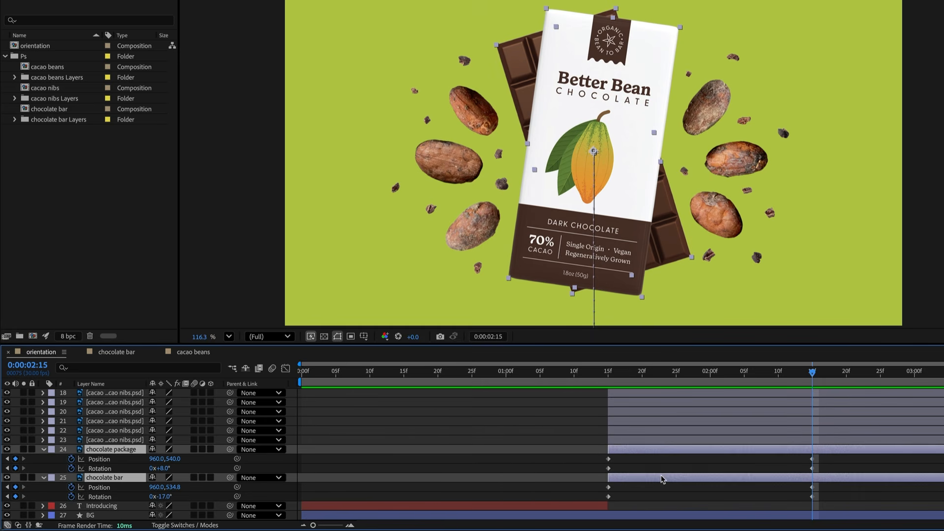
pyautogui.click(592, 373)
pyautogui.press('space')
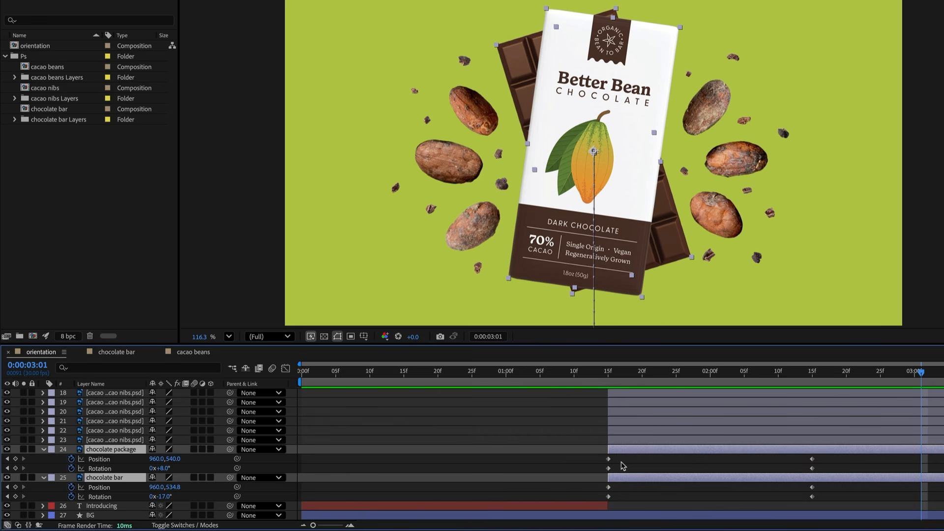
# - Apply Easy Ease to all position and rotation keyframes of the package and chocolate bar layers
pyautogui.moveTo(838, 456); pyautogui.dragTo(595, 497)
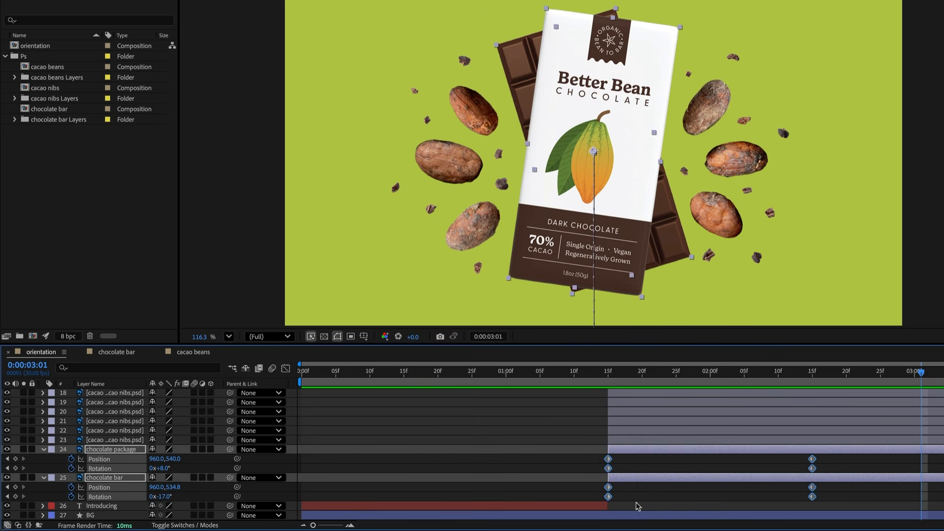
pyautogui.rightClick(608, 468)
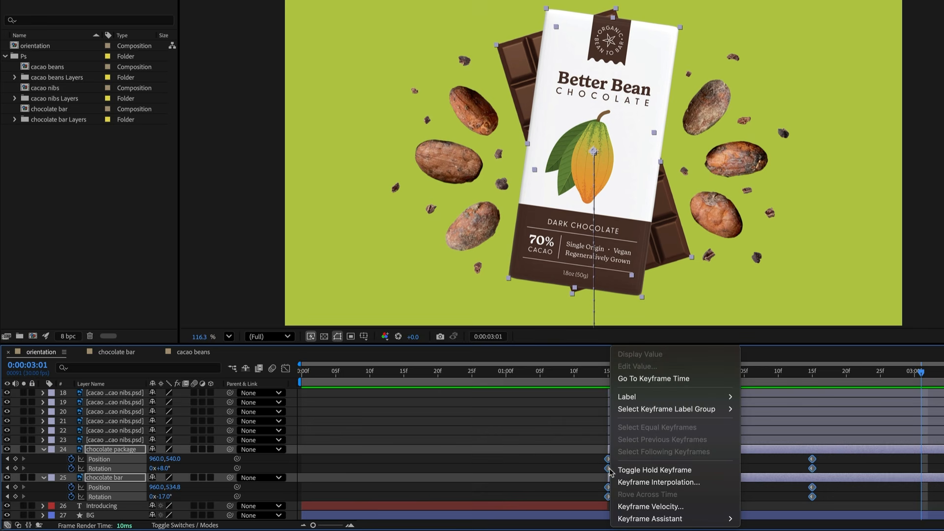
pyautogui.moveTo(689, 518)
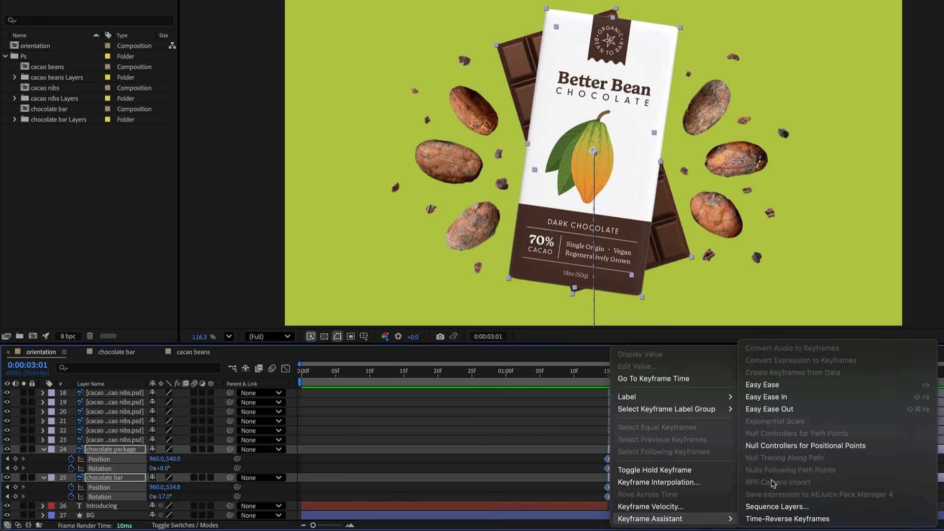
pyautogui.click(808, 385)
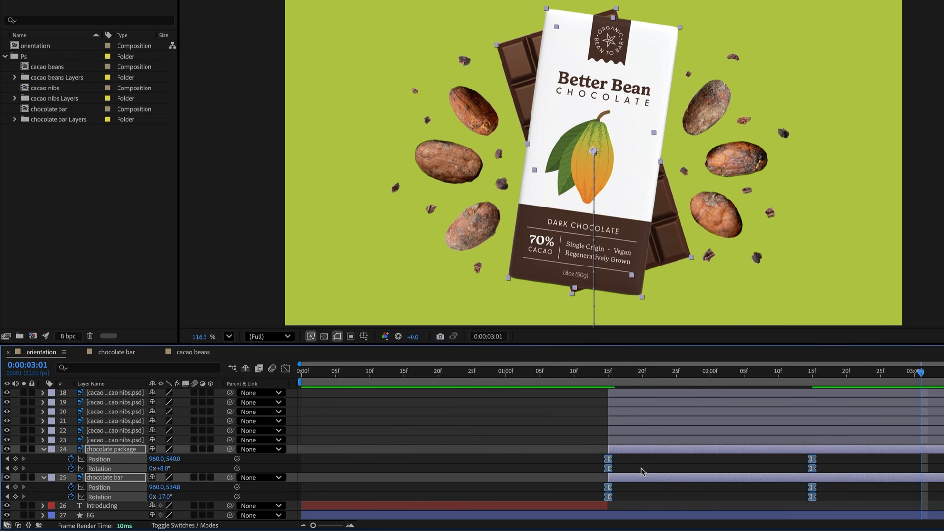
pyautogui.press('super+z')
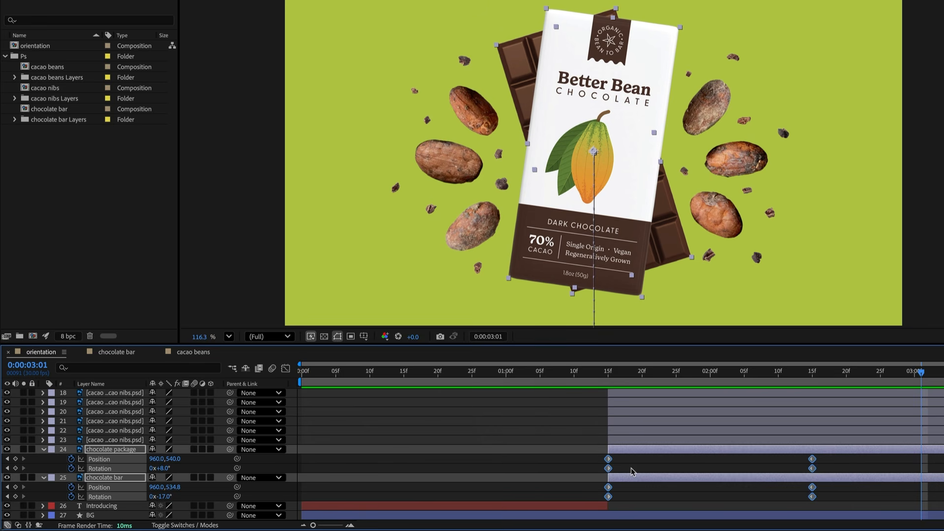
pyautogui.press('F9')
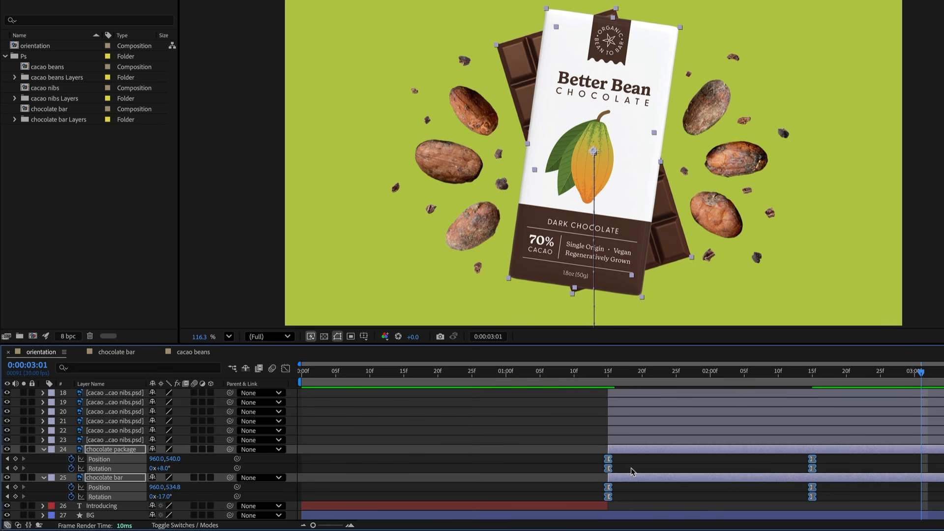
# - Preview the eased animation and return the time indicator to 0:00:02:15
pyautogui.click(587, 373)
pyautogui.press('space')
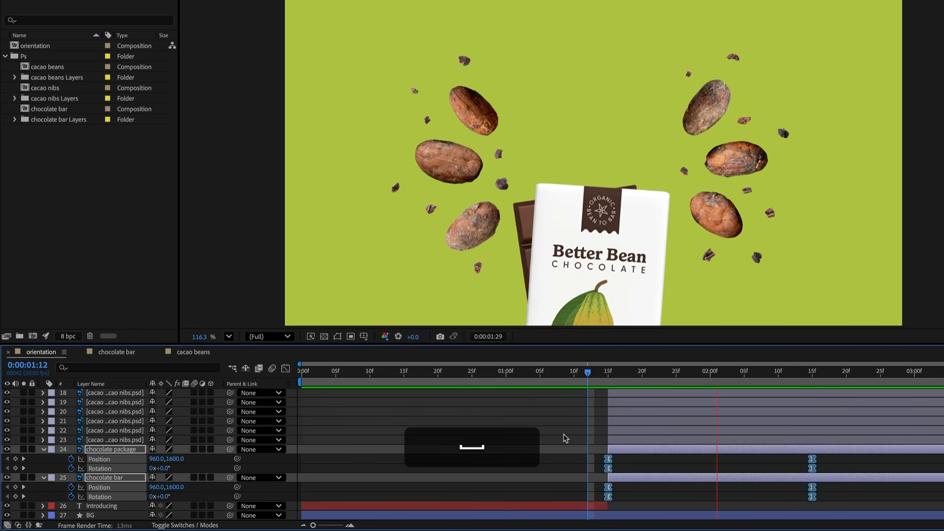
pyautogui.press('space')
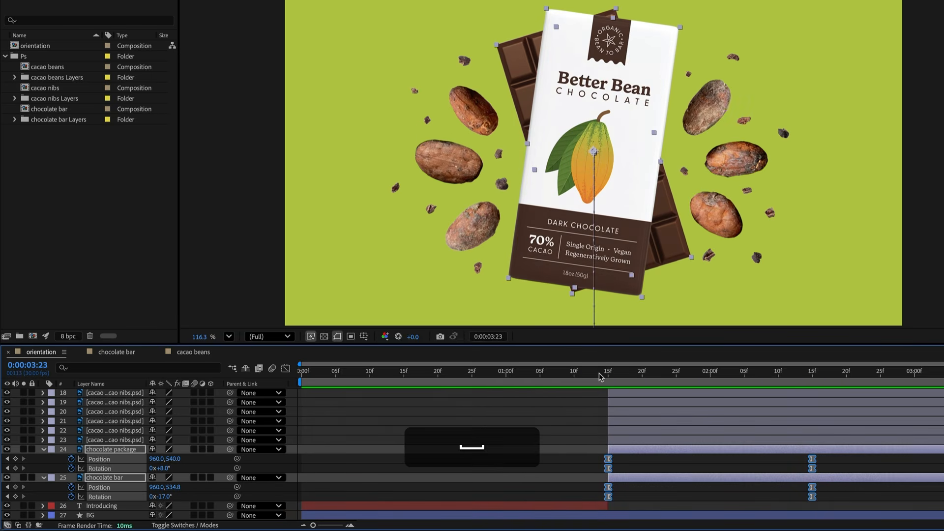
pyautogui.moveTo(605, 379); pyautogui.dragTo(810, 386)
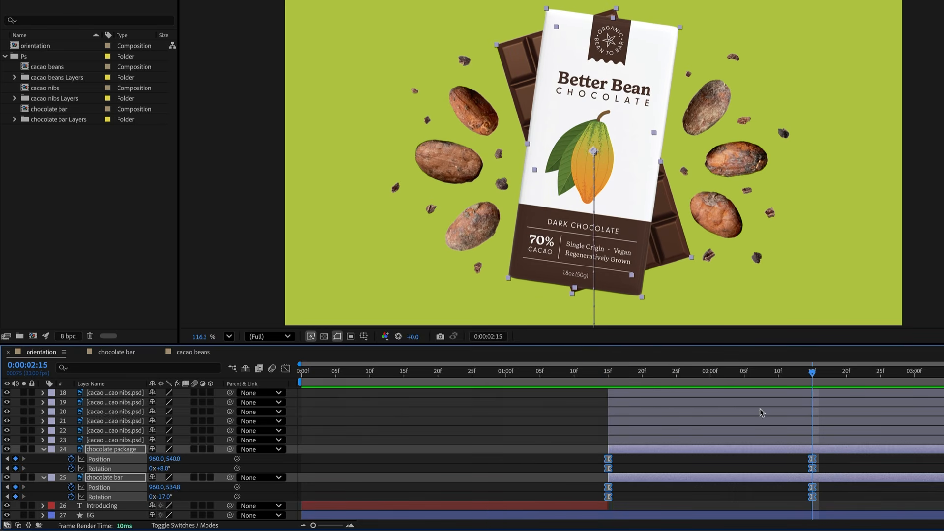
# - Open the Graph Editor and inspect the package's position curve as a value graph and as a speed graph
pyautogui.click(285, 368)
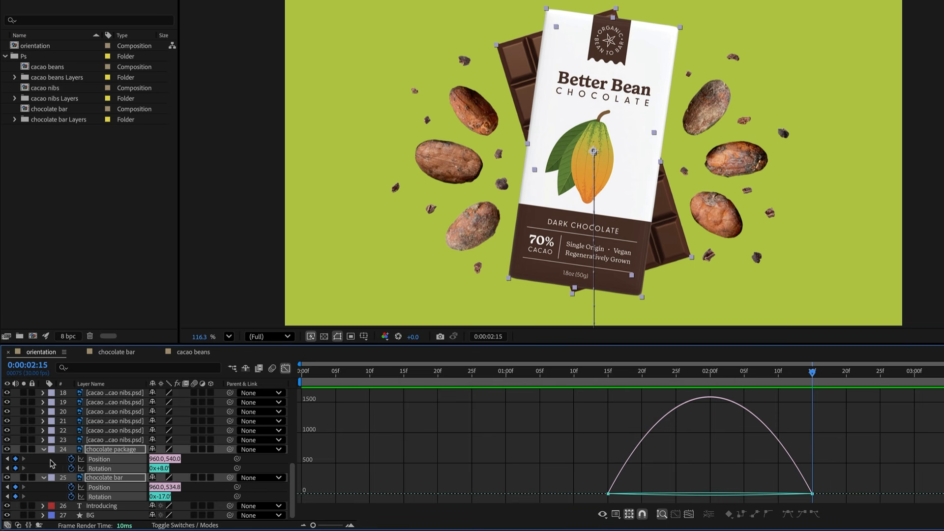
pyautogui.hotkey('ctrl', 'shift', 'a')
pyautogui.click(111, 460)
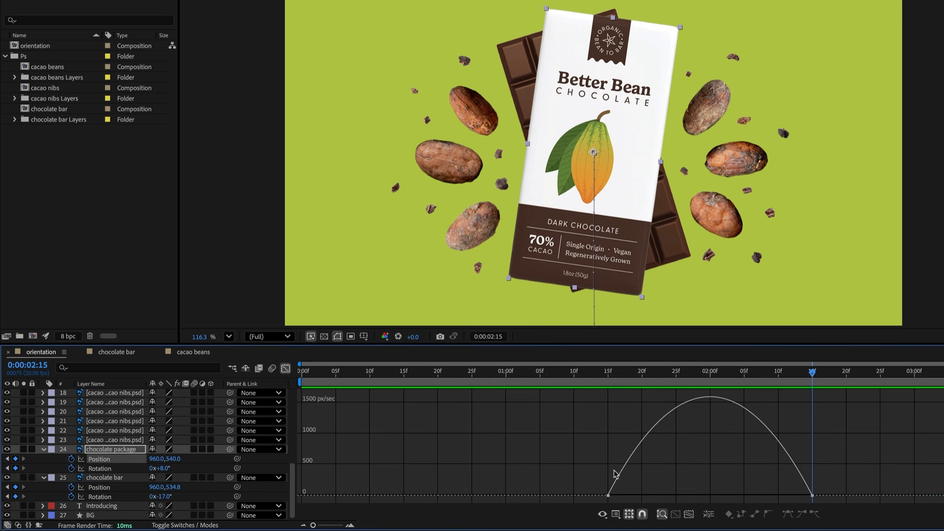
pyautogui.click(615, 515)
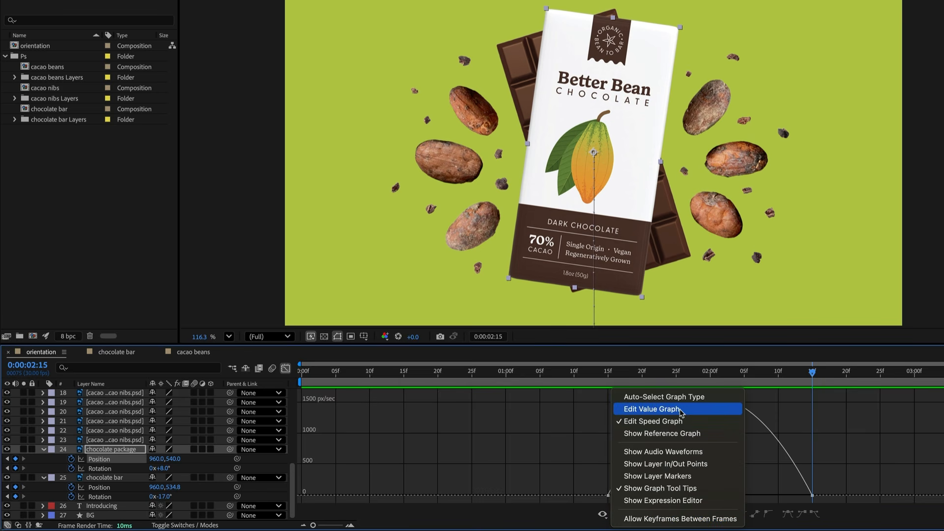
pyautogui.click(692, 415)
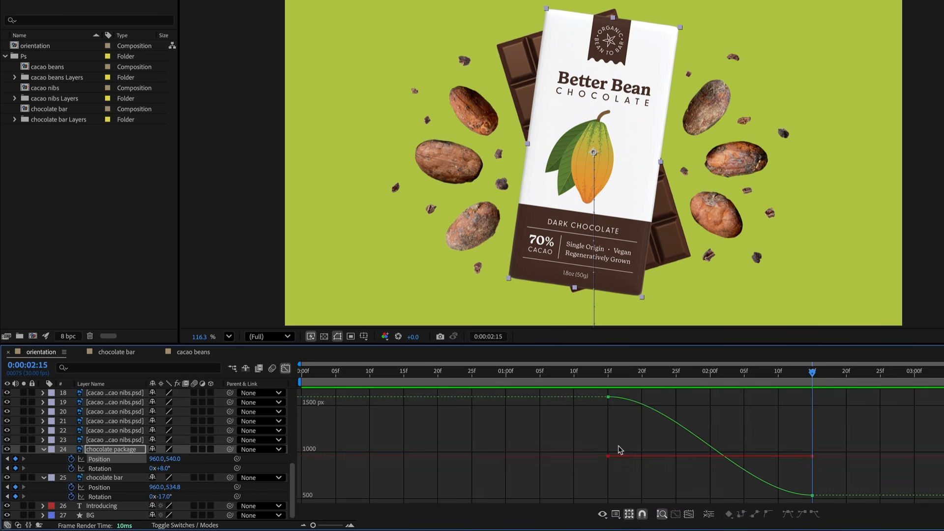
pyautogui.moveTo(610, 400)
pyautogui.click(615, 514)
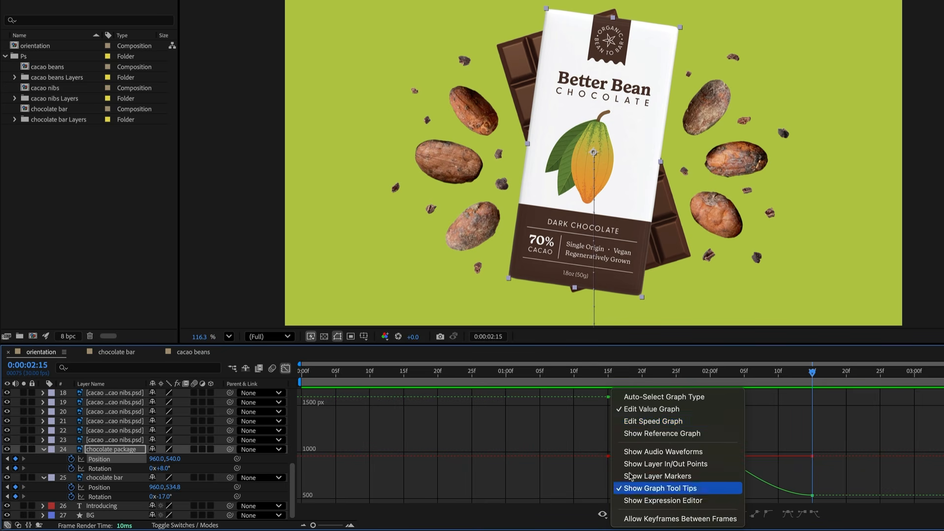
pyautogui.click(647, 424)
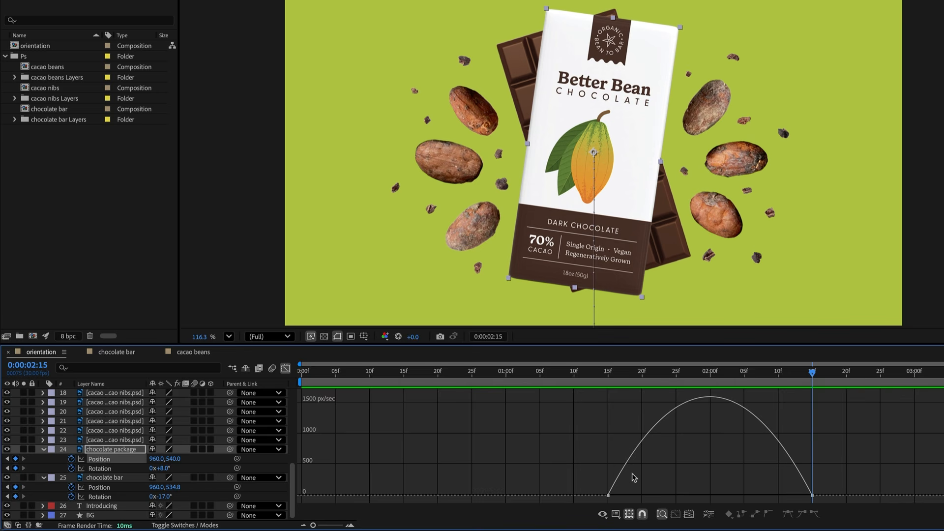
# - Show the speed graphs of all four animated properties and drag the final keyframes' influence handles to lengthen the ease-in
pyautogui.keyDown('shift'); pyautogui.click(99, 468); pyautogui.keyUp('shift')
pyautogui.keyDown('shift'); pyautogui.click(99, 487); pyautogui.keyUp('shift')
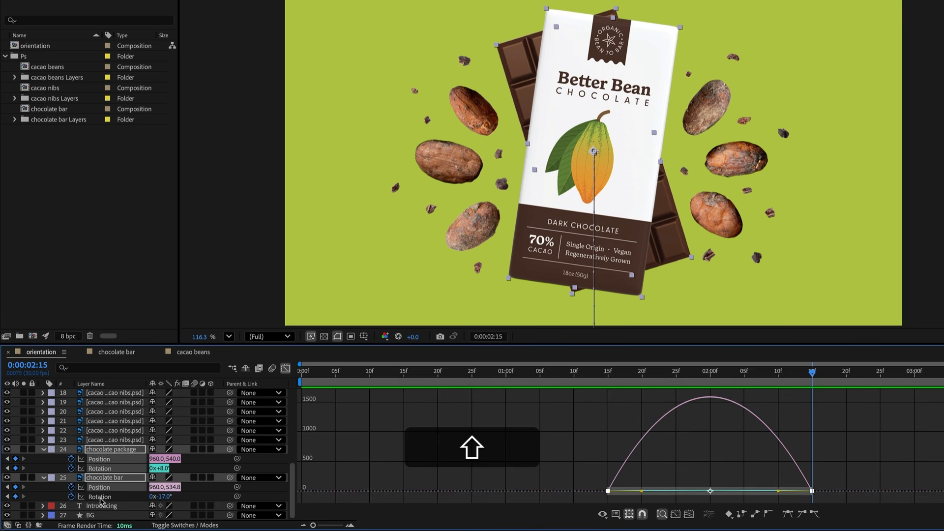
pyautogui.keyDown('shift'); pyautogui.click(100, 497); pyautogui.keyUp('shift')
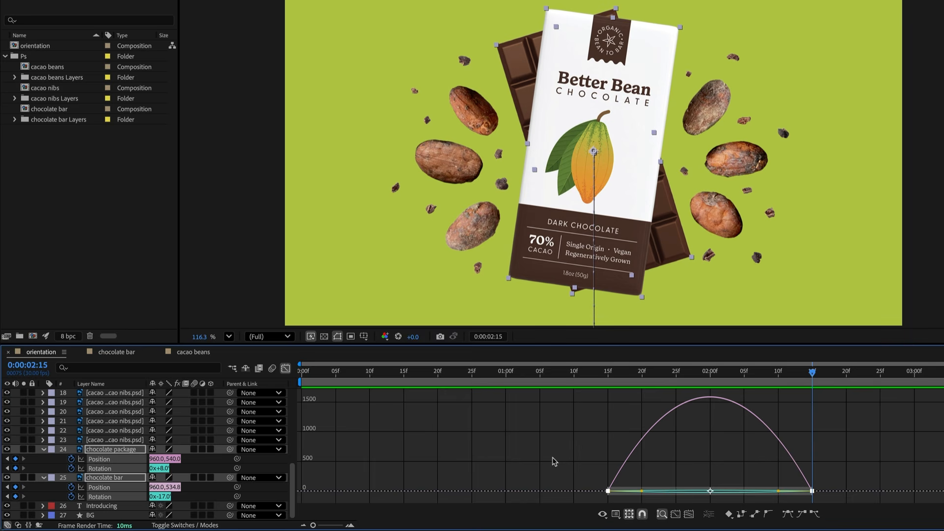
pyautogui.click(843, 473)
pyautogui.moveTo(843, 473); pyautogui.dragTo(783, 512)
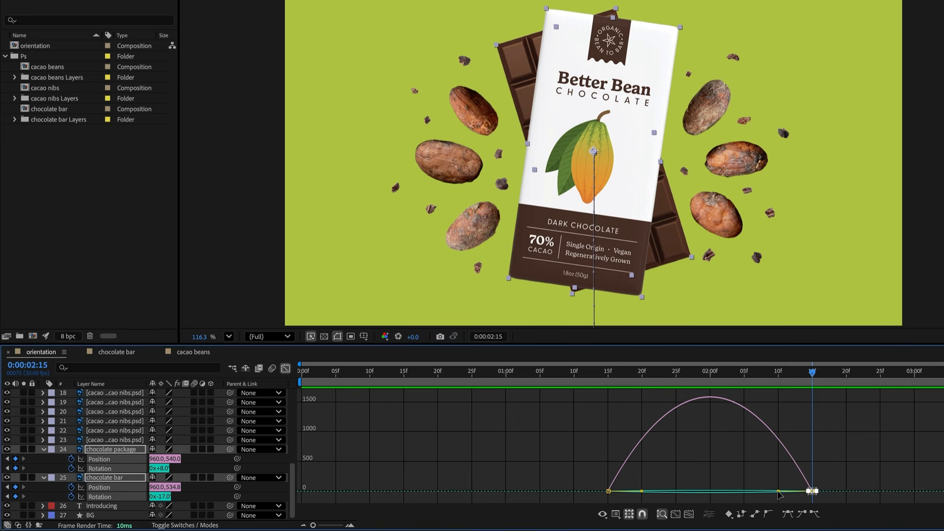
pyautogui.moveTo(778, 493); pyautogui.dragTo(707, 493)
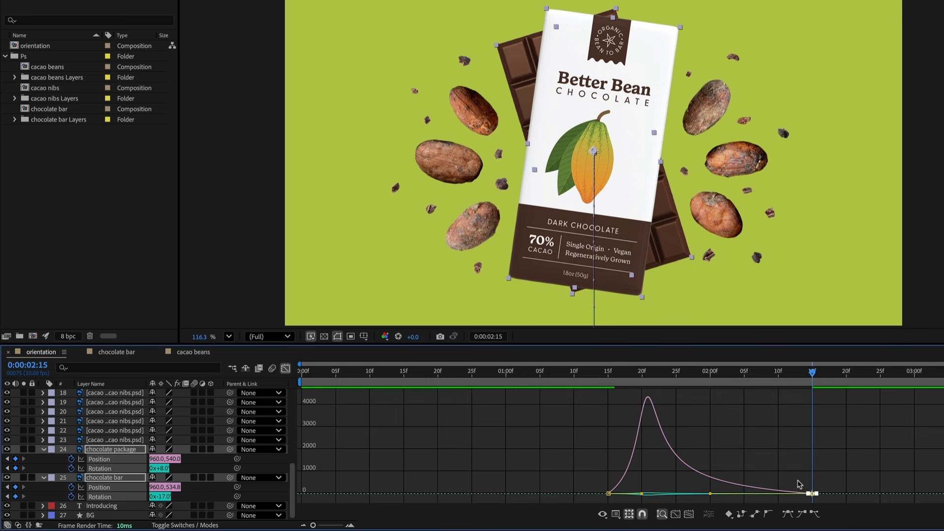
pyautogui.moveTo(615, 492)
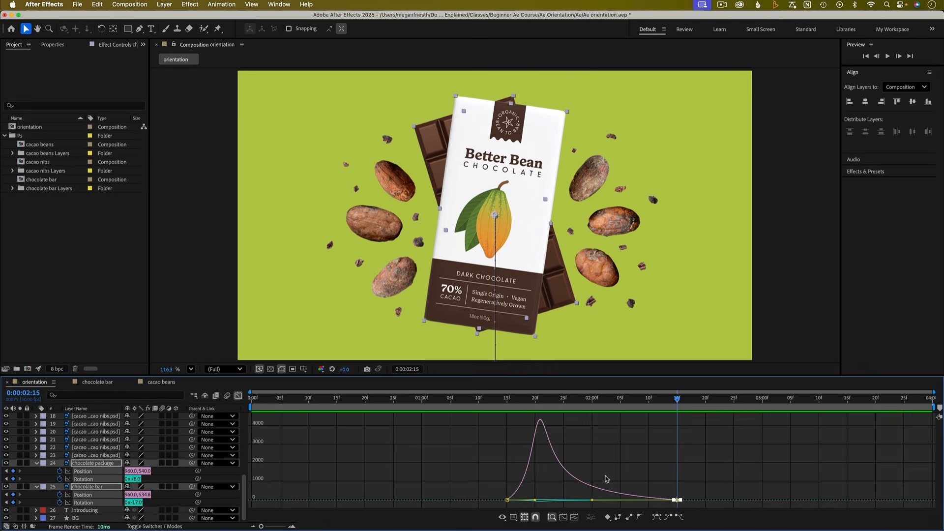
# - Preview the eased animation and collapse the layers' revealed properties
pyautogui.press('space')
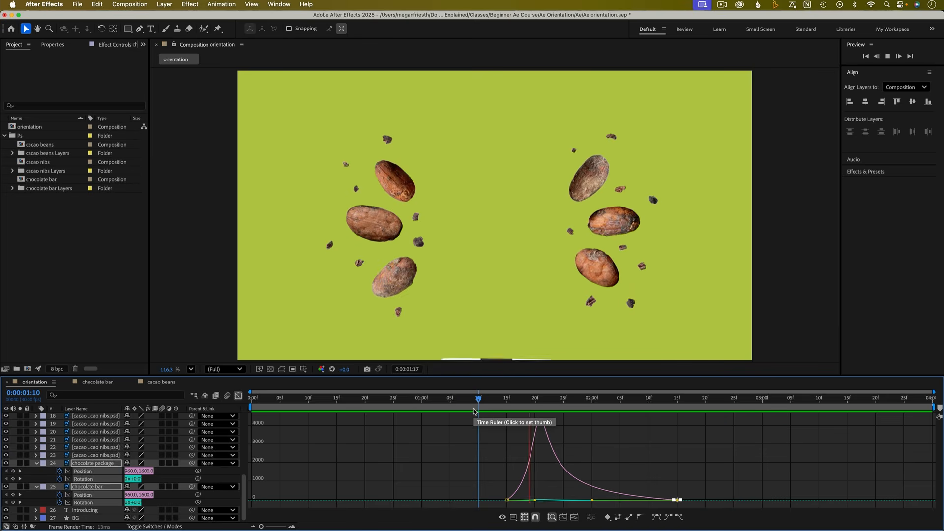
pyautogui.press('space')
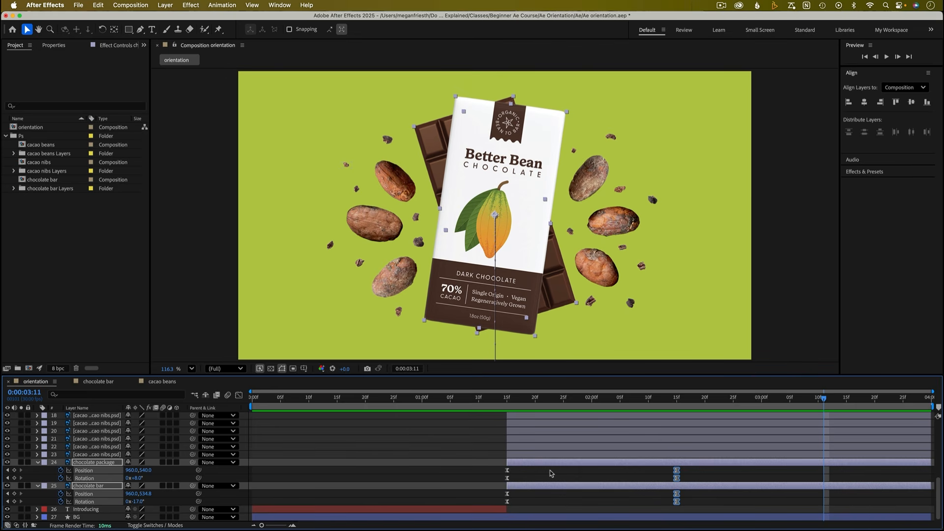
pyautogui.press('u')
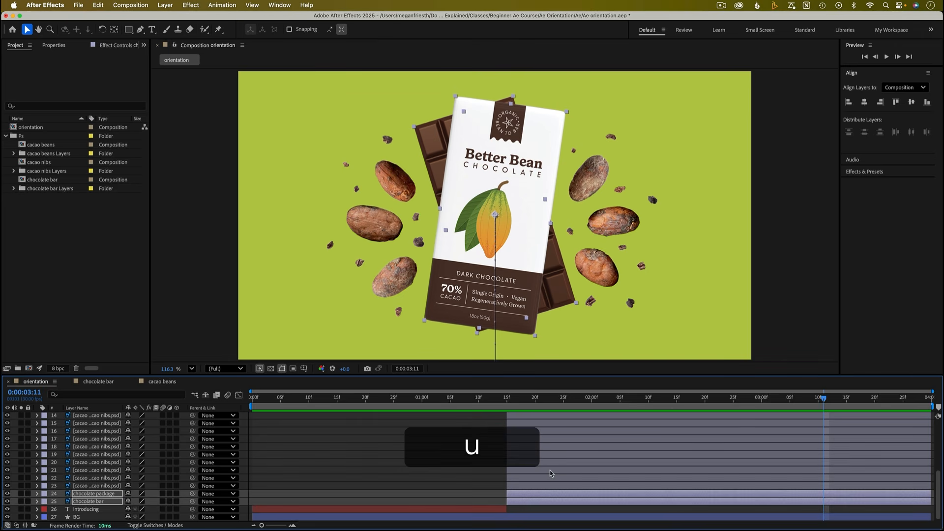
# - Select all cacao bean and nib layers and add Position keyframes for them at 0:00:02:15
pyautogui.click(485, 465)
pyautogui.scroll(5, 113, 490)
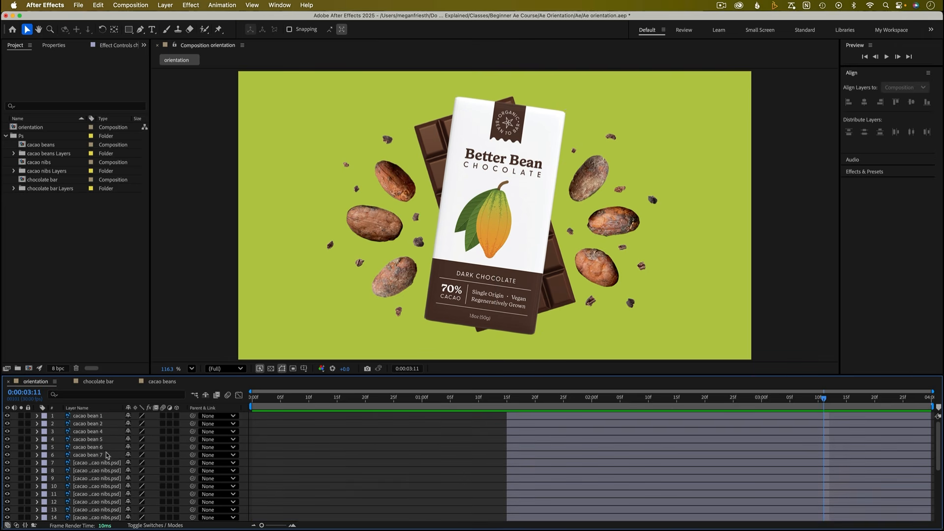
pyautogui.scroll(-2, 592, 436)
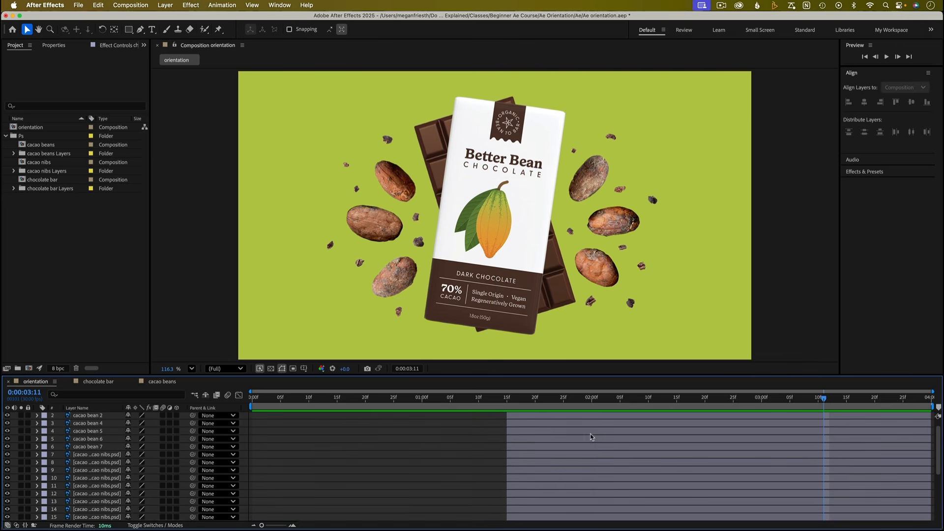
pyautogui.moveTo(688, 402); pyautogui.dragTo(677, 401)
pyautogui.scroll(2, 109, 466)
pyautogui.click(95, 416)
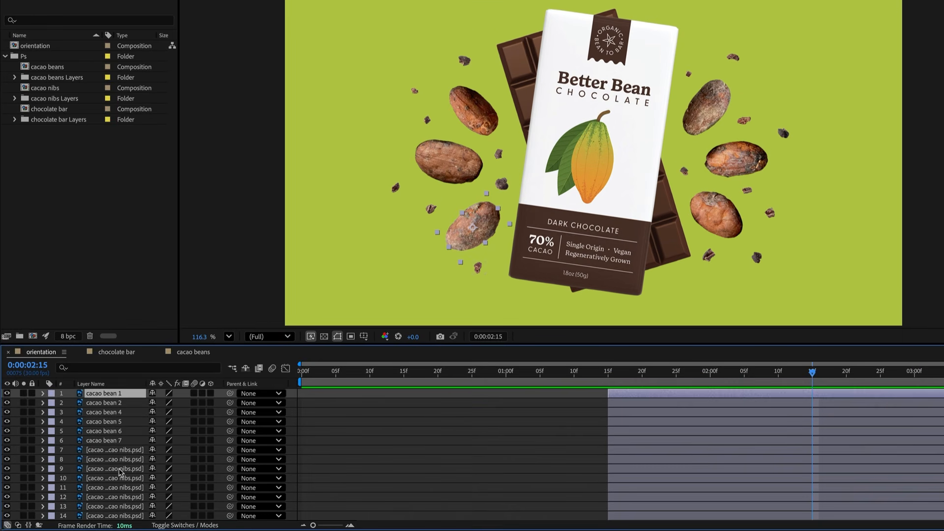
pyautogui.scroll(-5, 120, 473)
pyautogui.keyDown('shift'); pyautogui.click(120, 482); pyautogui.keyUp('shift')
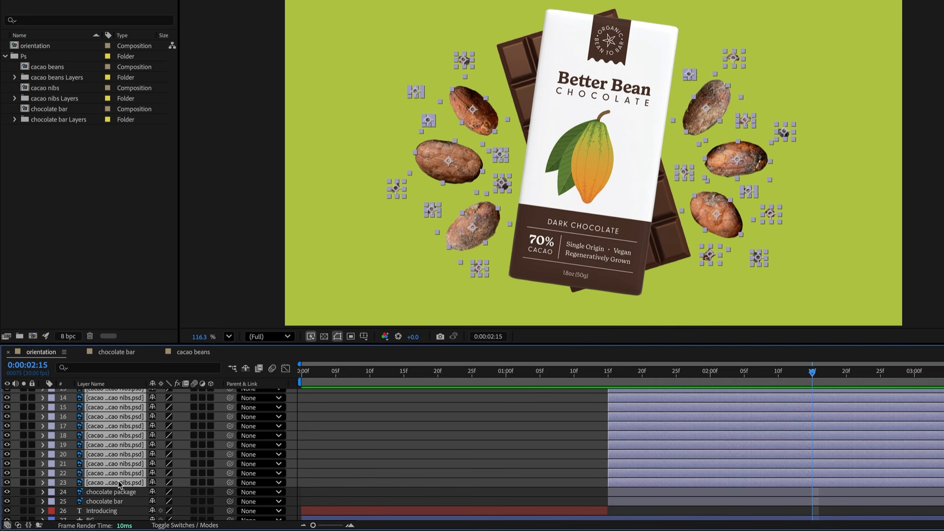
pyautogui.press('p')
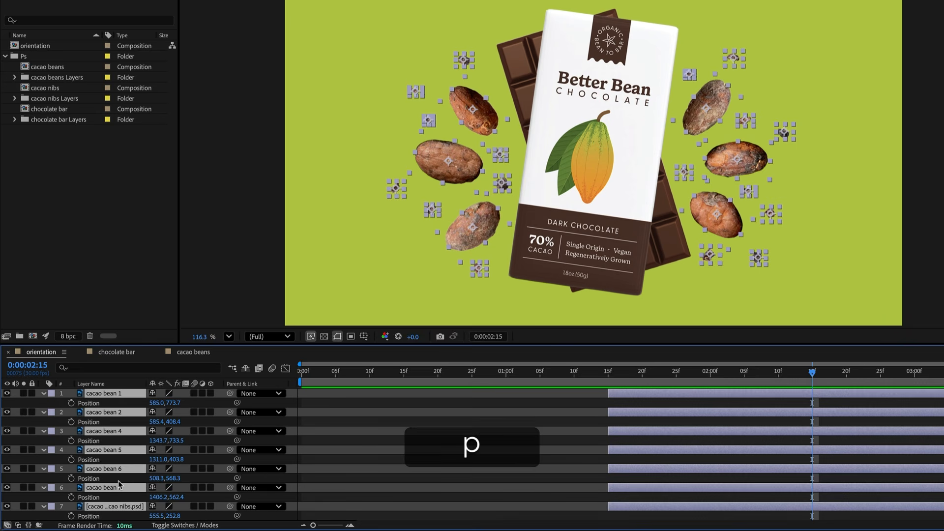
pyautogui.hotkey('ctrl', 'a')
pyautogui.click(72, 441)
pyautogui.scroll(-10, 98, 479)
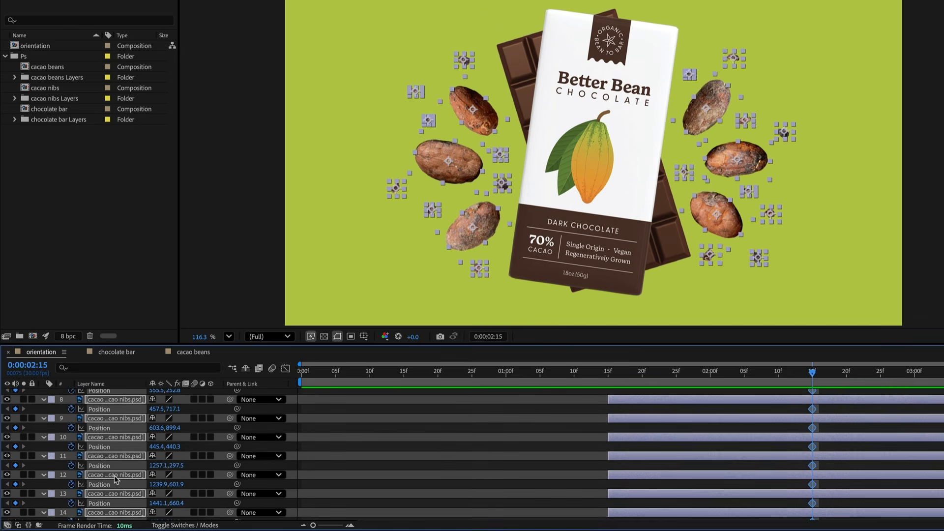
pyautogui.scroll(-12, 116, 480)
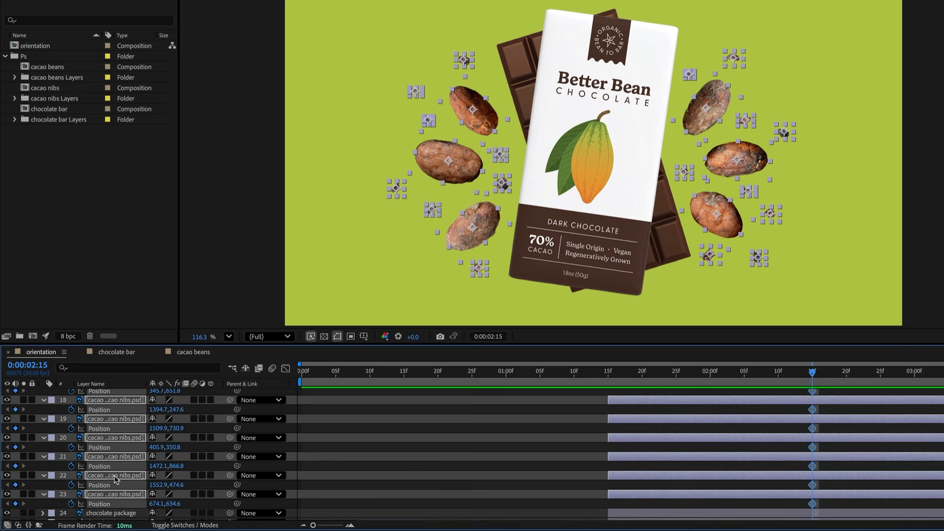
# - At 0:00:01:15, align all the bean and nib layers horizontally and vertically to the composition centre
pyautogui.click(608, 374)
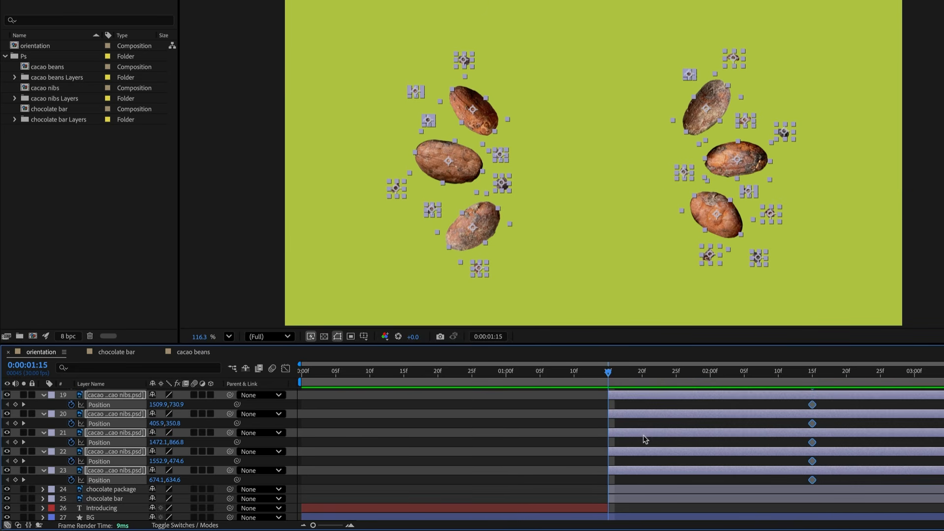
pyautogui.scroll(10, 644, 436)
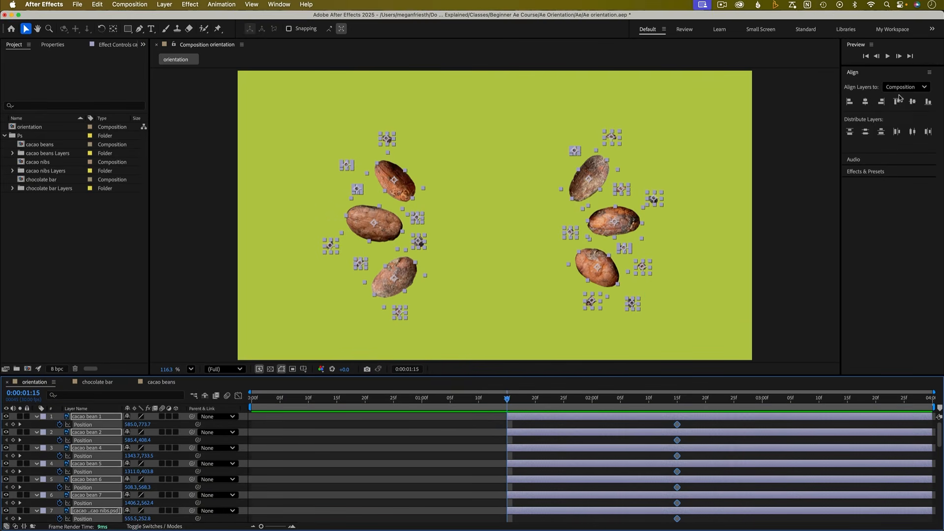
pyautogui.click(865, 102)
pyautogui.click(912, 103)
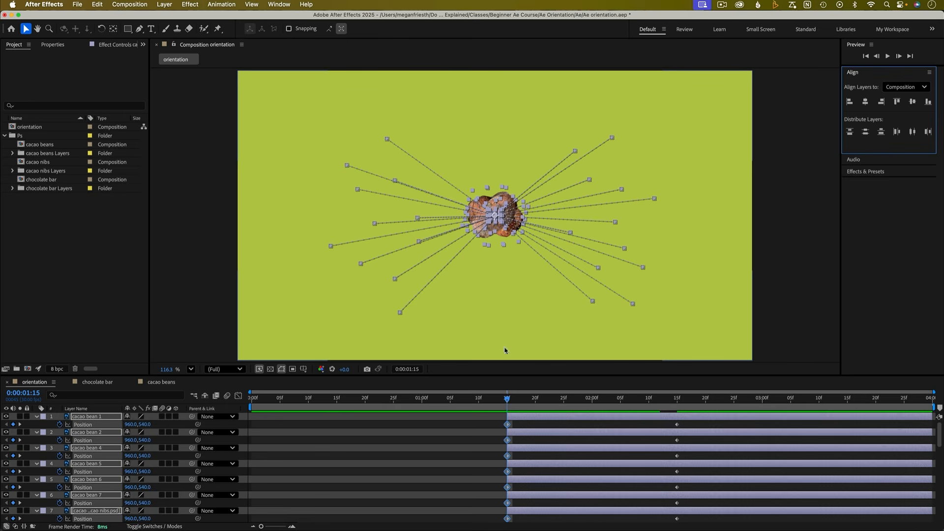
# - Preview the bean burst and scrub the time indicator through the animation
pyautogui.press('space')
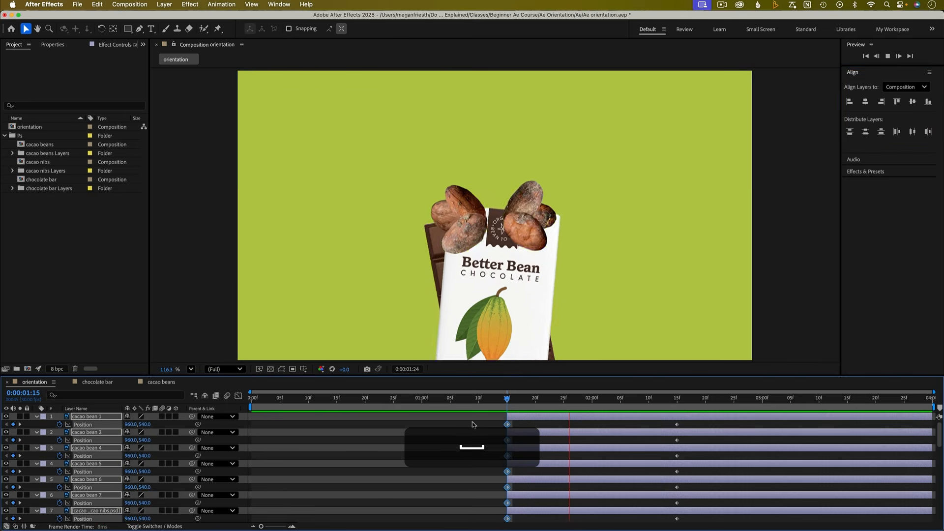
pyautogui.press('space')
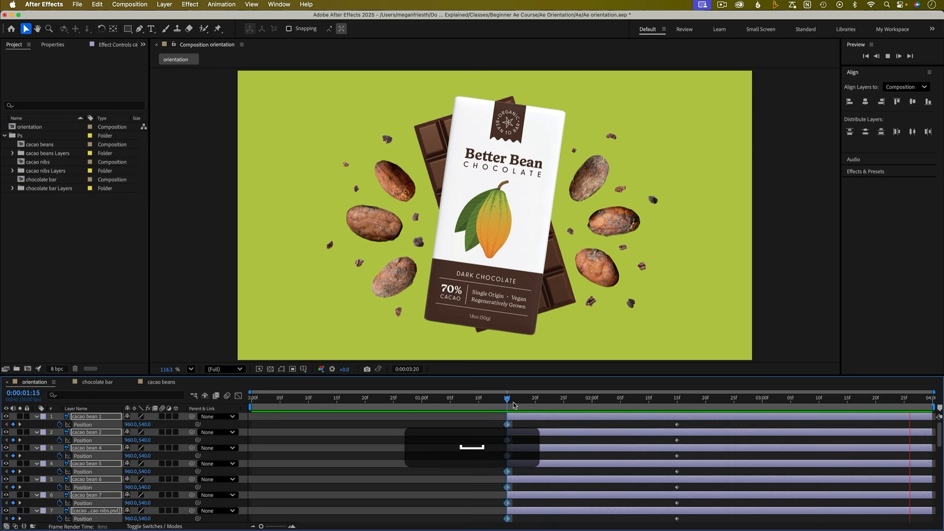
pyautogui.moveTo(511, 403); pyautogui.dragTo(631, 408)
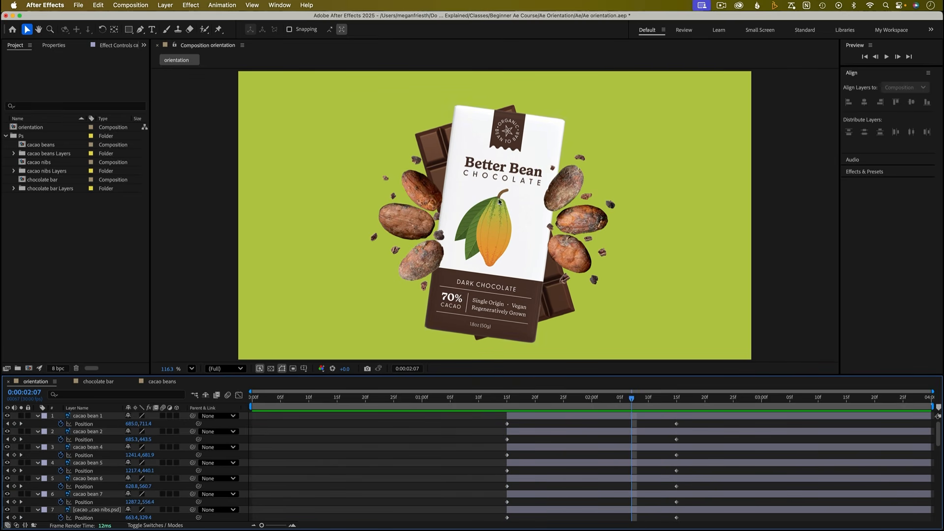
# - Move the cacao bean and nib layers below the chocolate package and chocolate bar layers in the stack
pyautogui.press('u')
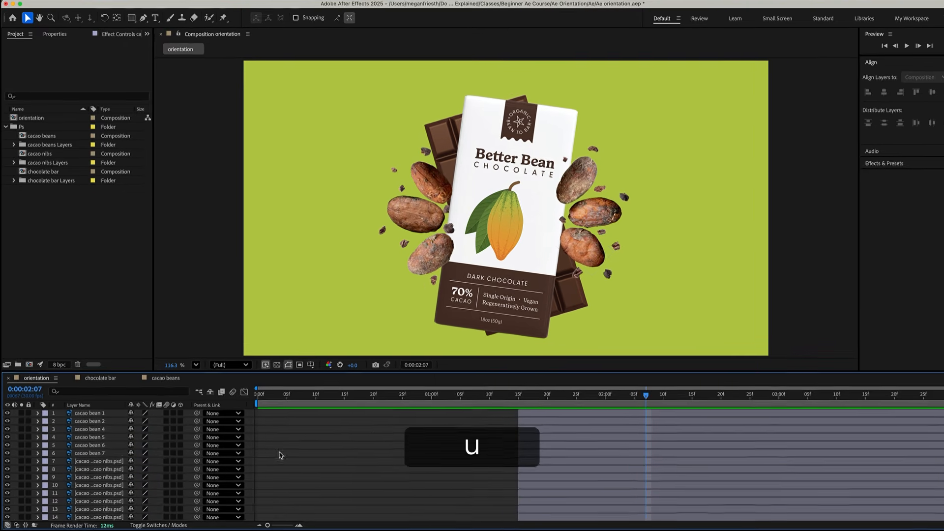
pyautogui.click(87, 417)
pyautogui.scroll(-5, 126, 440)
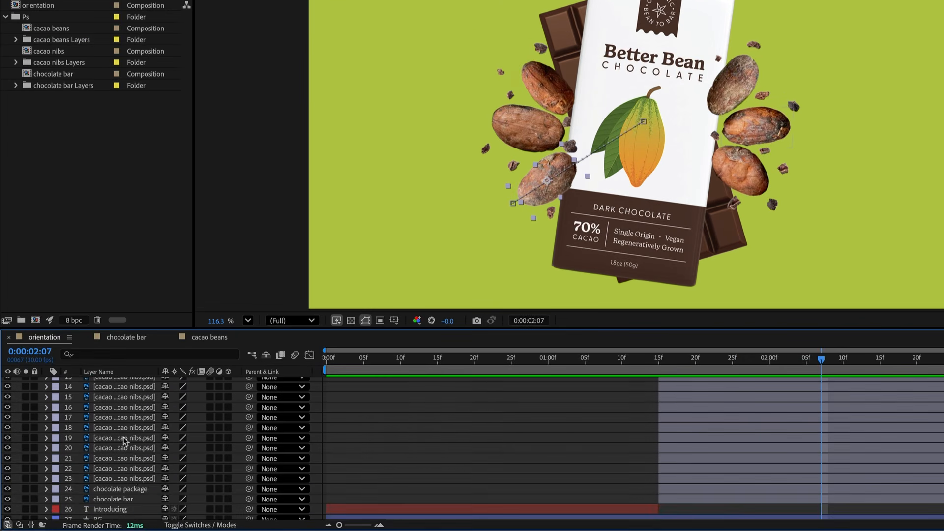
pyautogui.keyDown('shift'); pyautogui.click(135, 478); pyautogui.keyUp('shift')
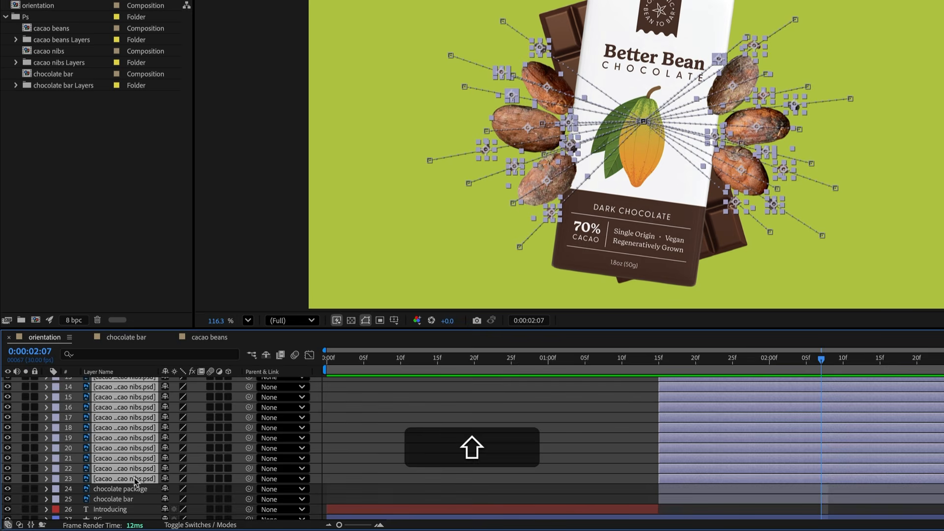
pyautogui.moveTo(132, 476); pyautogui.dragTo(133, 507)
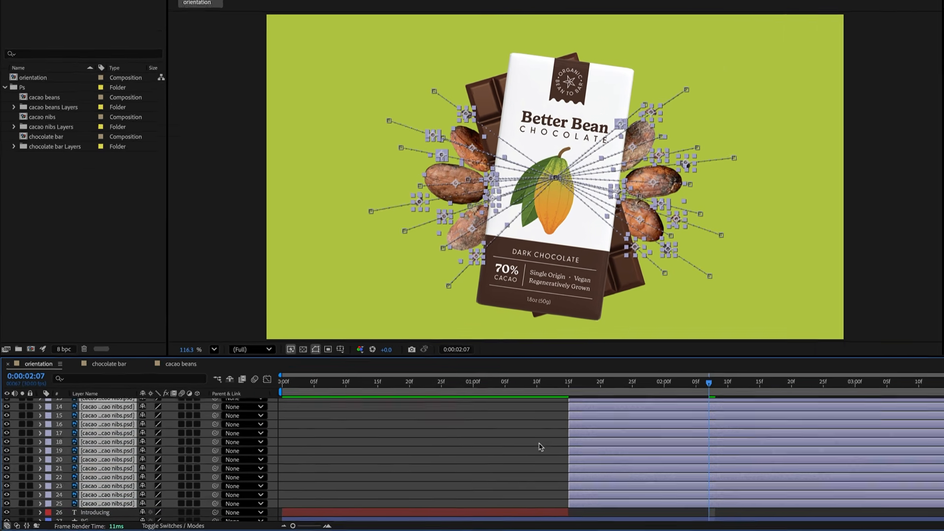
pyautogui.click(625, 442)
pyautogui.moveTo(632, 399); pyautogui.dragTo(684, 403)
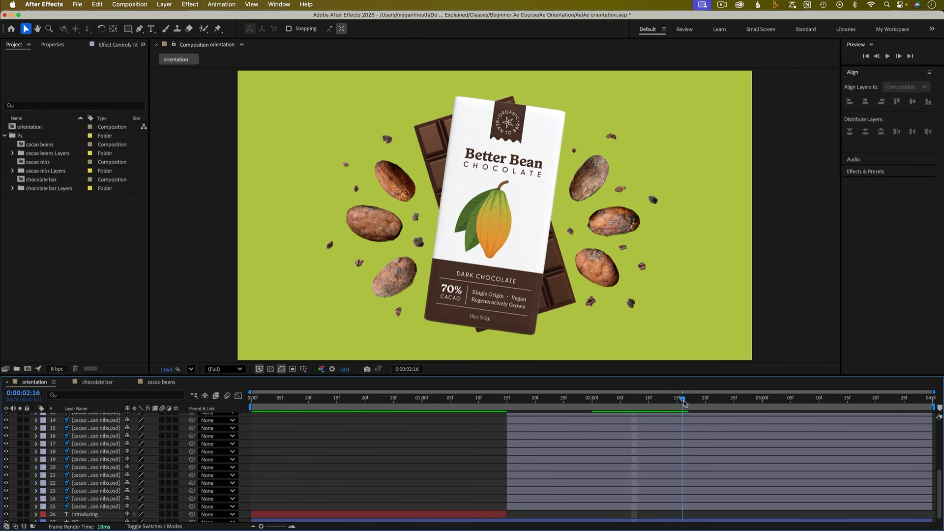
# - Select all bean and nib layers, reveal their keyframes, and apply Easy Ease to every position keyframe
pyautogui.scroll(-1, 475, 464)
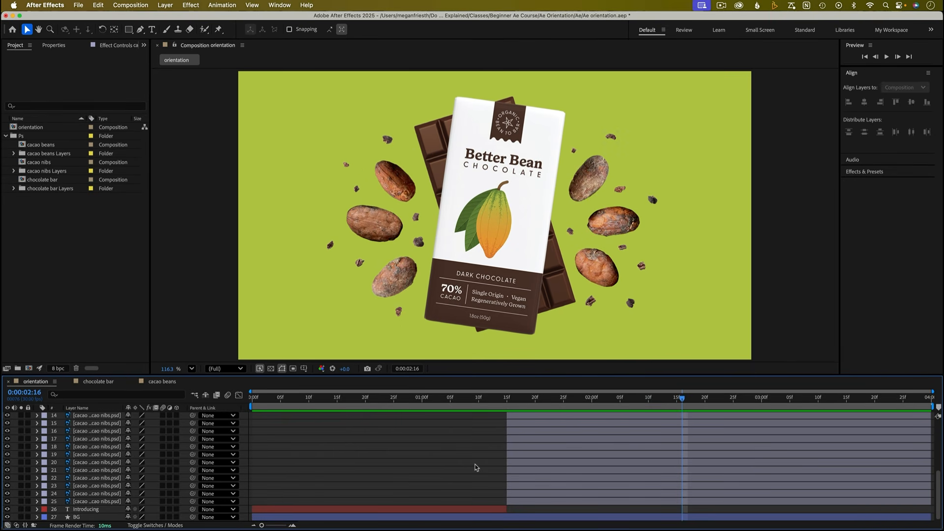
pyautogui.click(514, 502)
pyautogui.scroll(5, 527, 483)
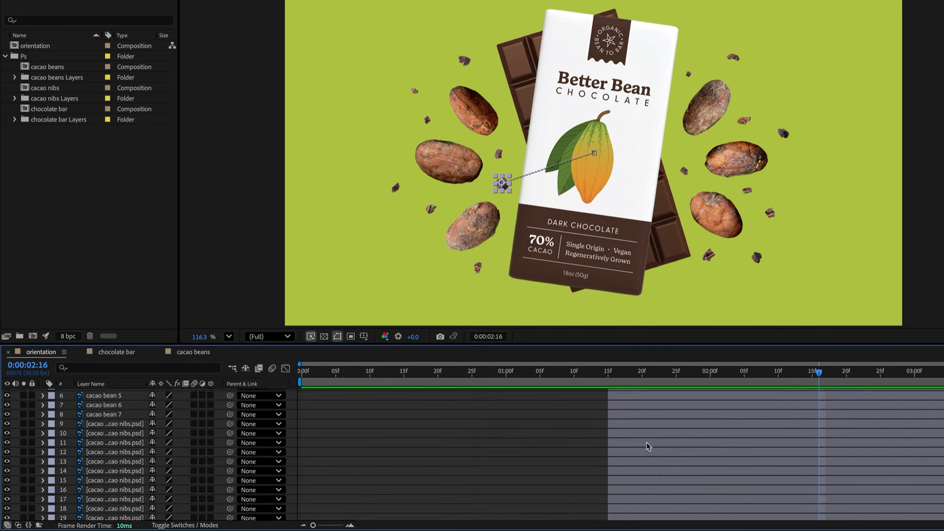
pyautogui.keyDown('shift'); pyautogui.click(105, 413); pyautogui.keyUp('shift')
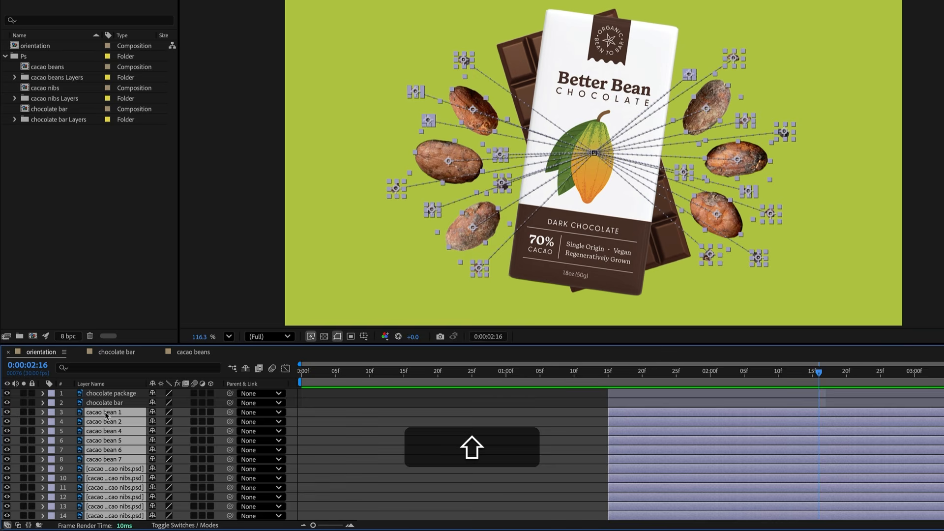
pyautogui.hotkey('shift', 'u')
pyautogui.scroll(-5, 816, 454)
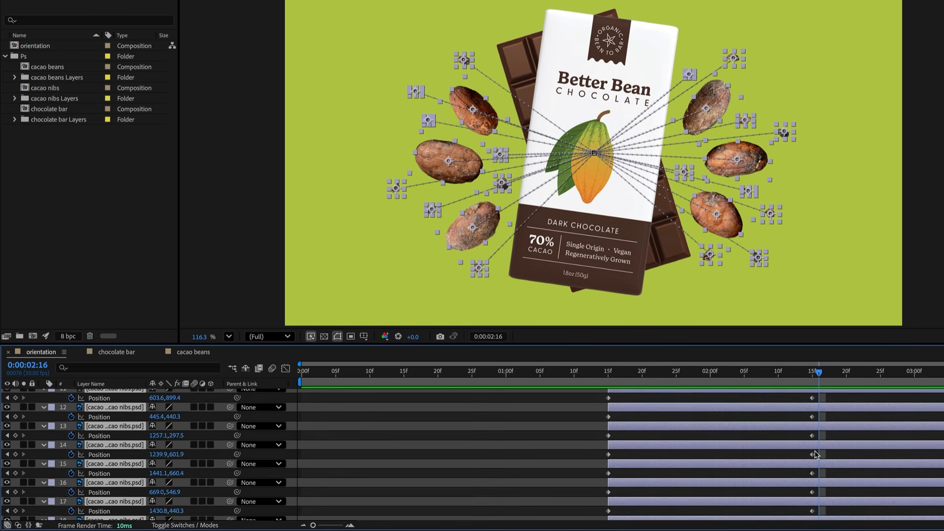
pyautogui.scroll(5, 816, 453)
pyautogui.moveTo(856, 419); pyautogui.dragTo(575, 500)
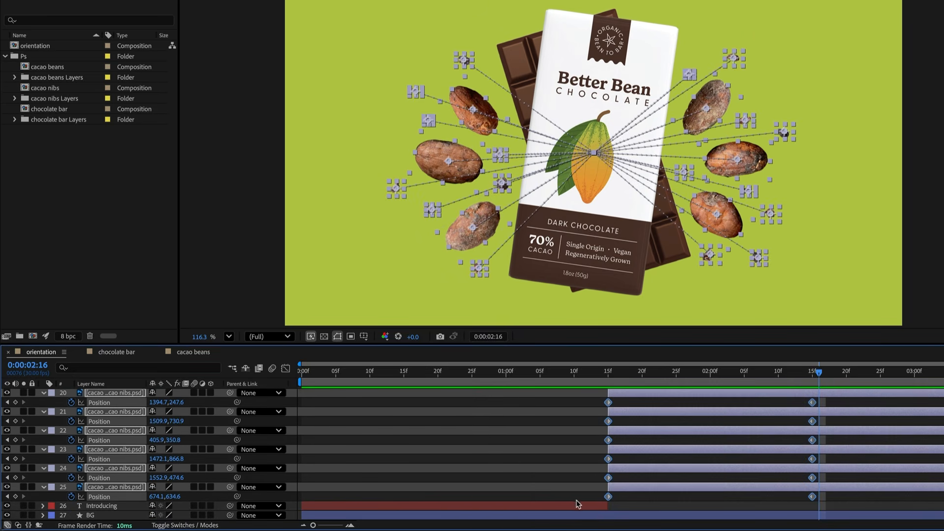
pyautogui.rightClick(608, 497)
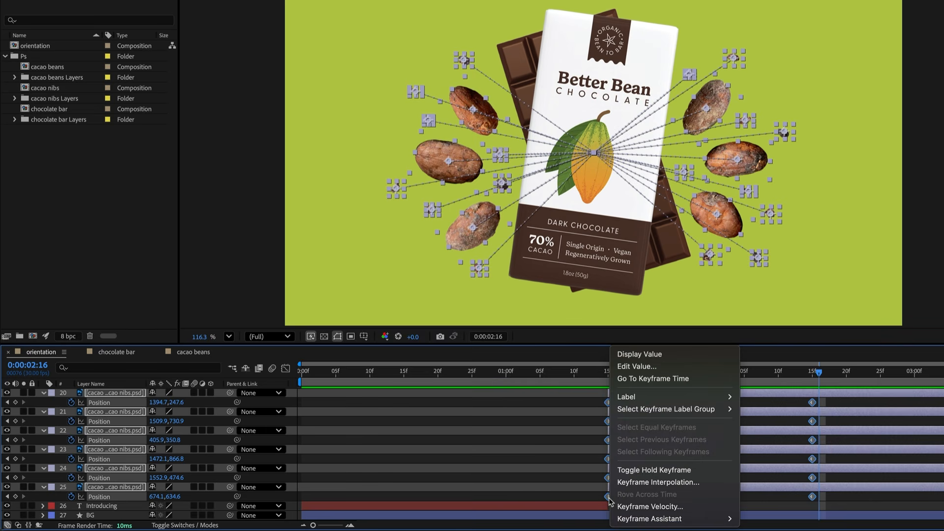
pyautogui.moveTo(704, 519)
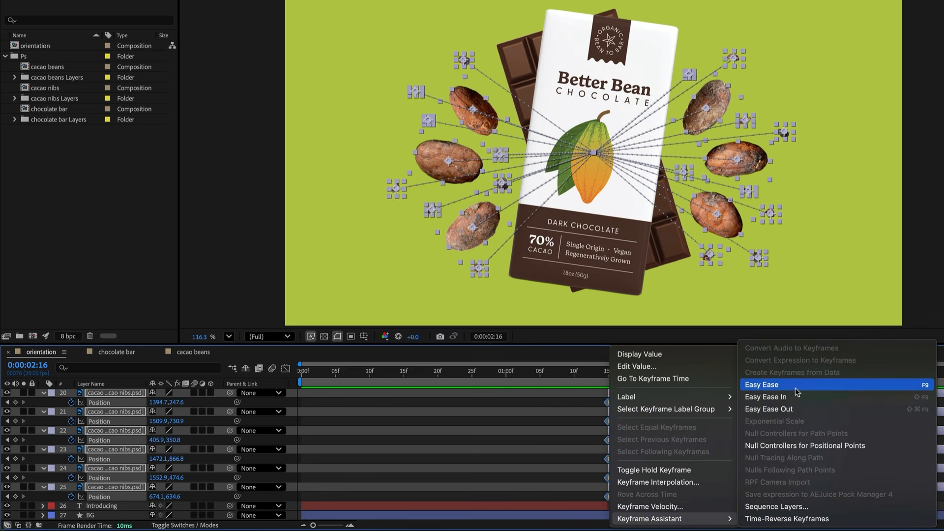
pyautogui.click(767, 385)
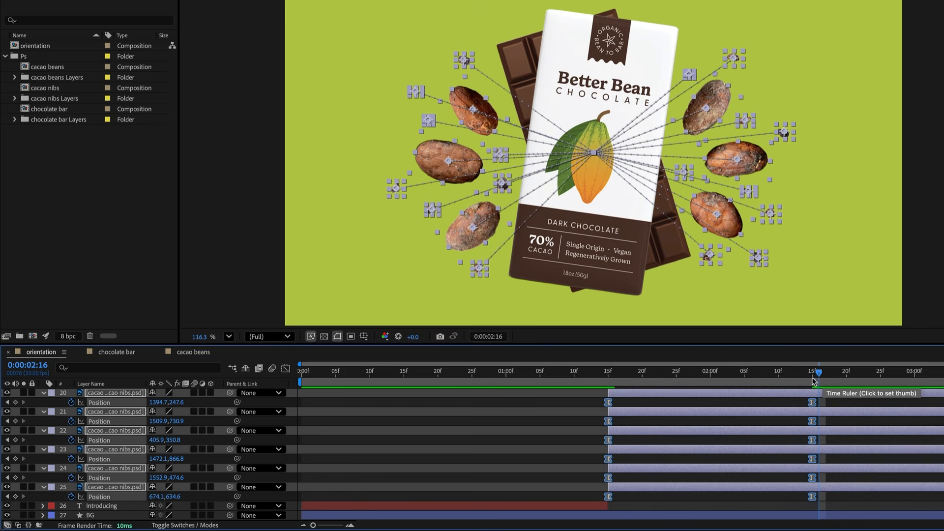
# - In the Graph Editor speed graph, drag the final keyframes' influence handles to lengthen the beans' ease-in
pyautogui.click(285, 368)
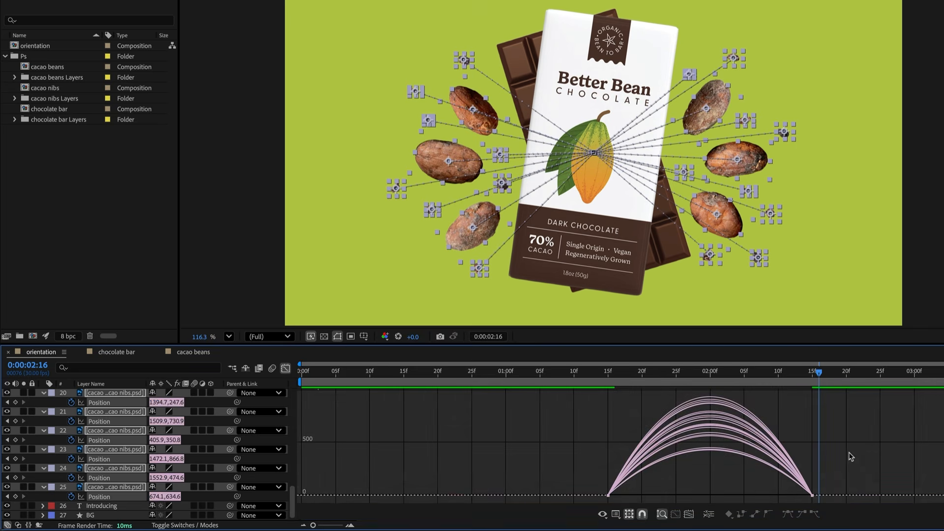
pyautogui.moveTo(863, 469); pyautogui.dragTo(787, 499)
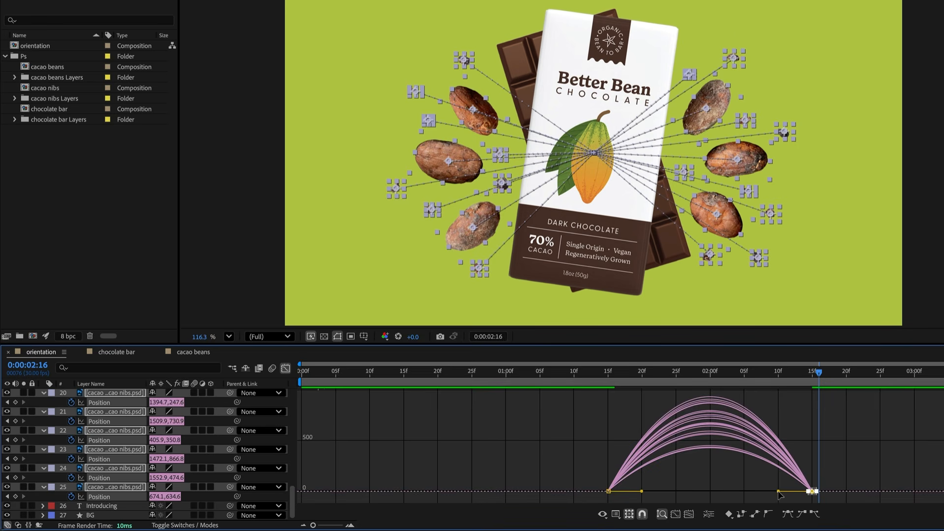
pyautogui.moveTo(778, 492); pyautogui.dragTo(675, 492)
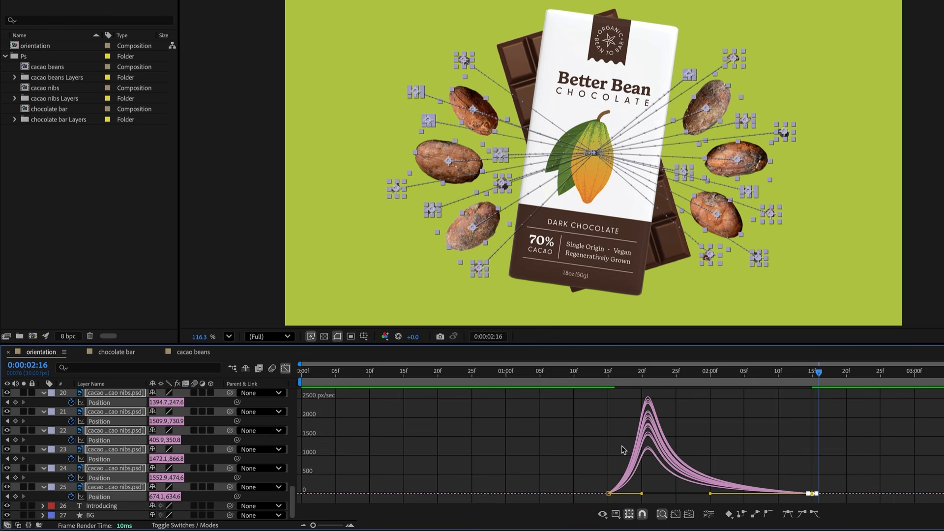
# - Close the Graph Editor and preview the animation from before the beans appear
pyautogui.click(286, 368)
pyautogui.click(492, 414)
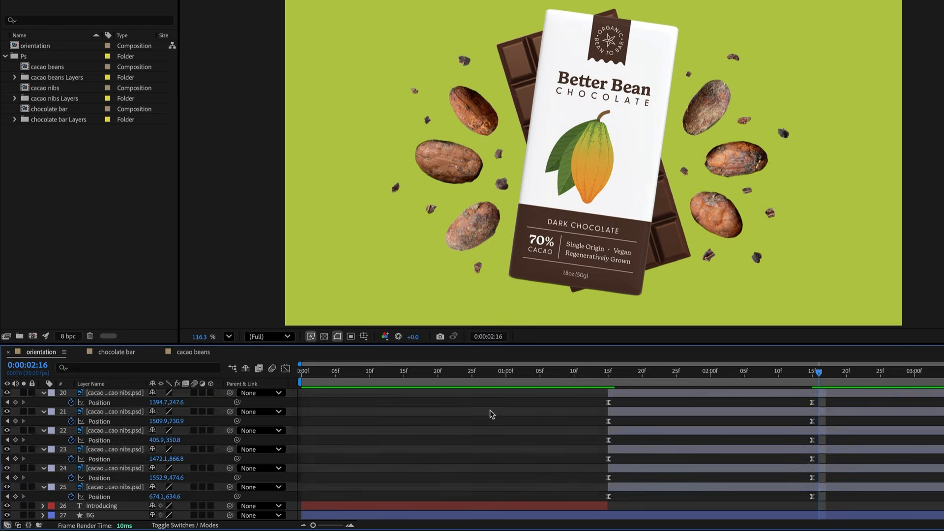
pyautogui.click(567, 372)
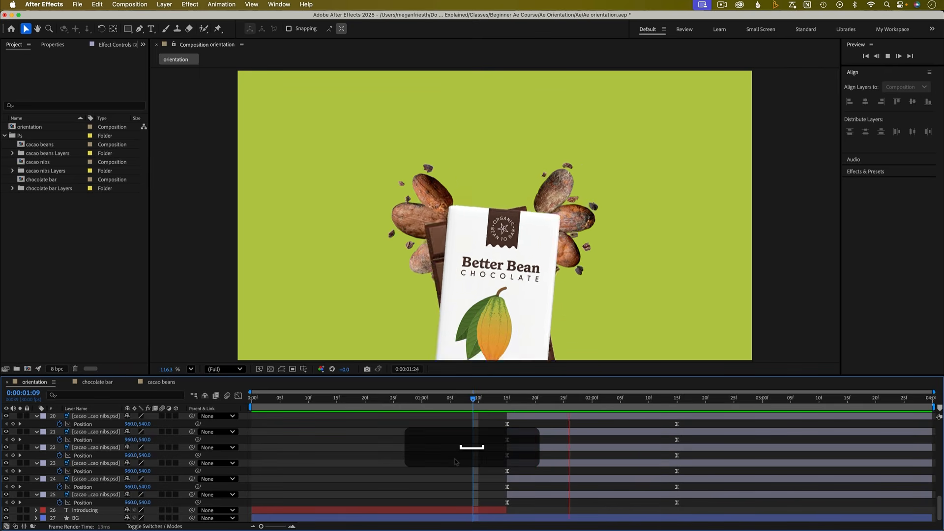
pyautogui.press('space')
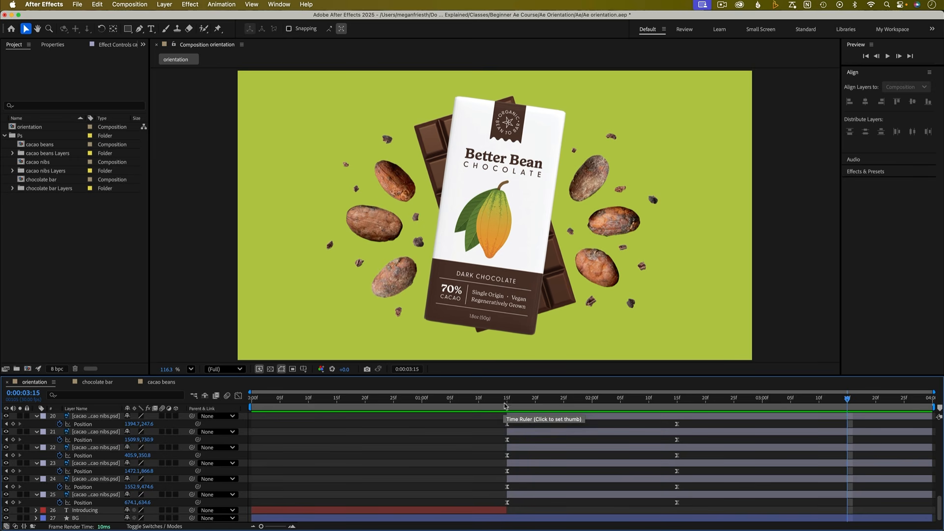
# - Select all the cacao bean and nib layers and set the current time to 0:00:02:00
pyautogui.click(502, 407)
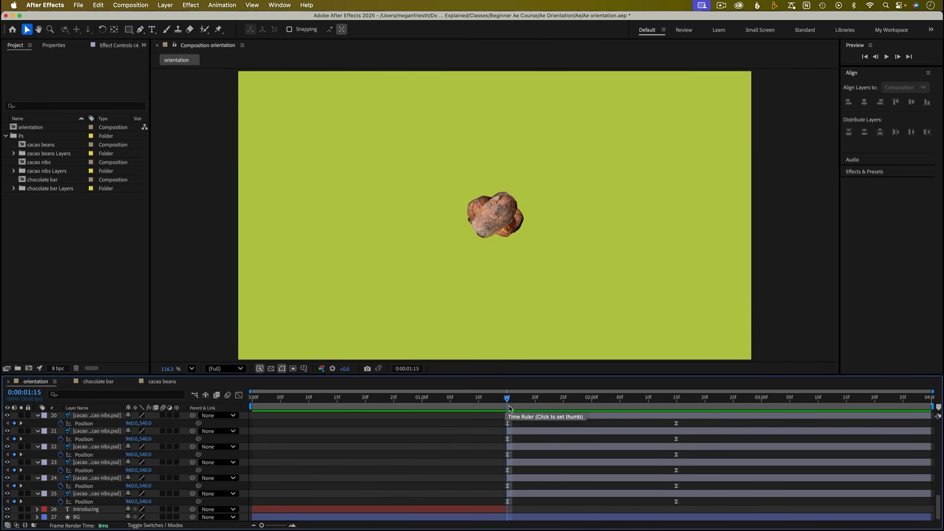
pyautogui.press('u')
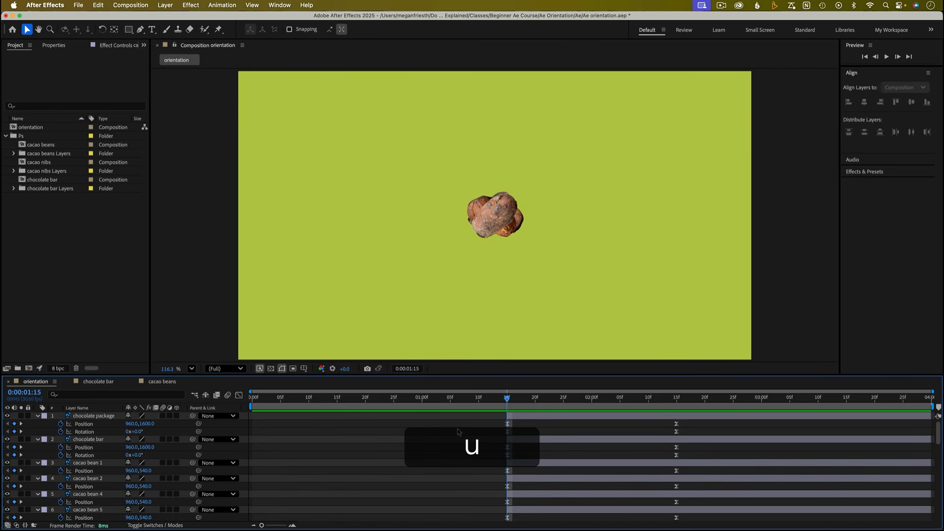
pyautogui.press('u')
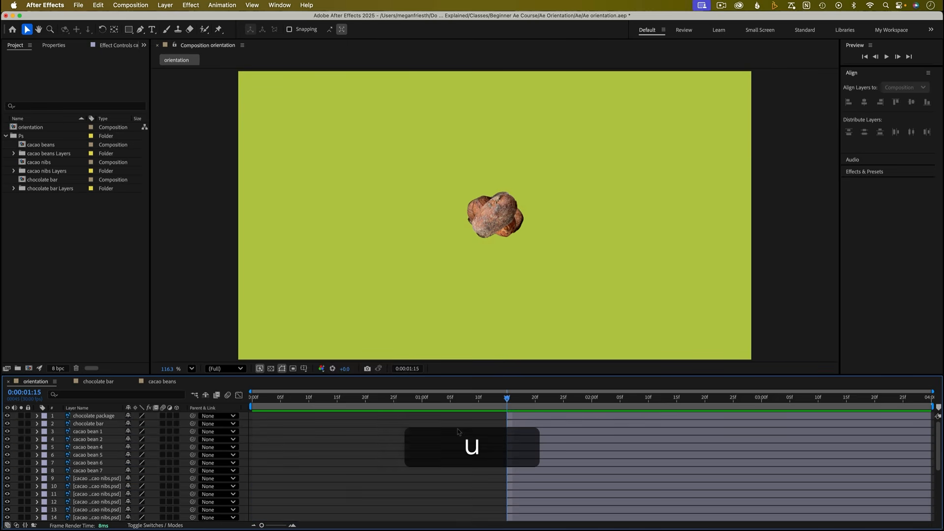
pyautogui.click(91, 433)
pyautogui.scroll(-5, 101, 467)
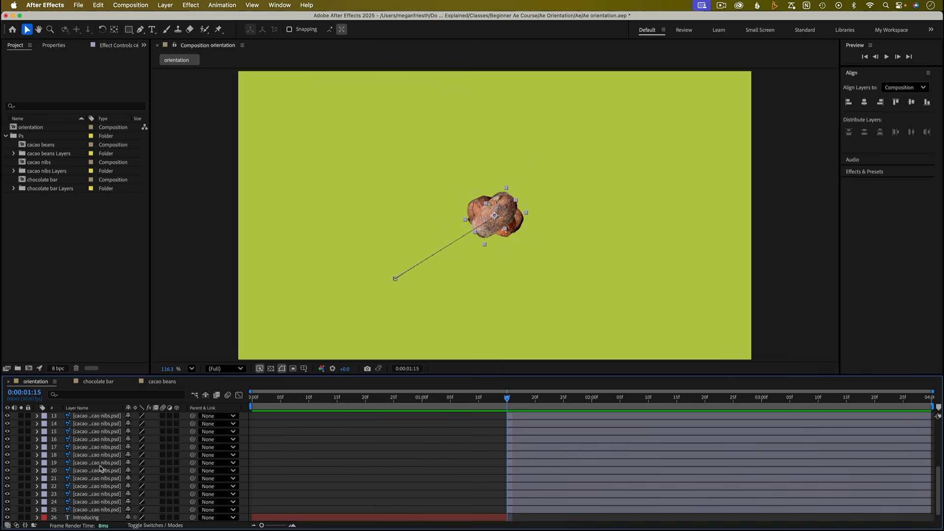
pyautogui.keyDown('shift'); pyautogui.click(109, 501); pyautogui.keyUp('shift')
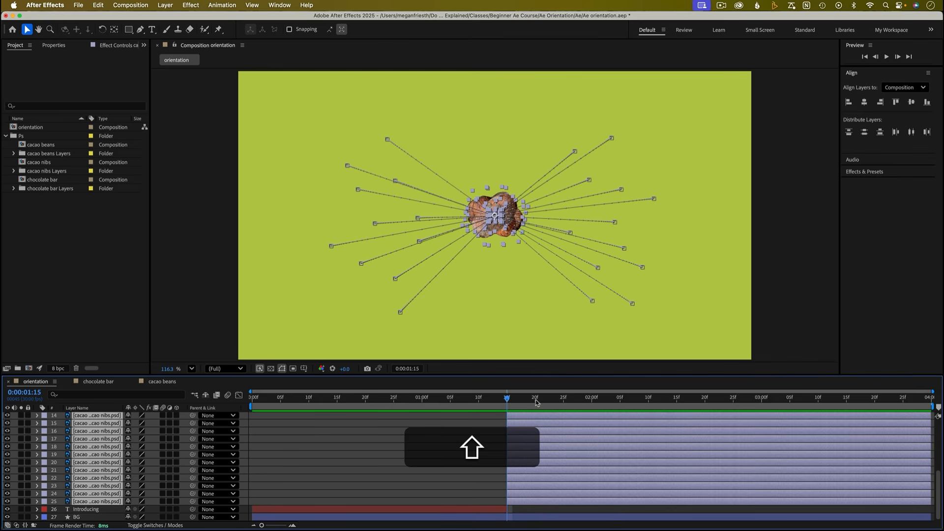
pyautogui.moveTo(507, 401); pyautogui.dragTo(592, 406)
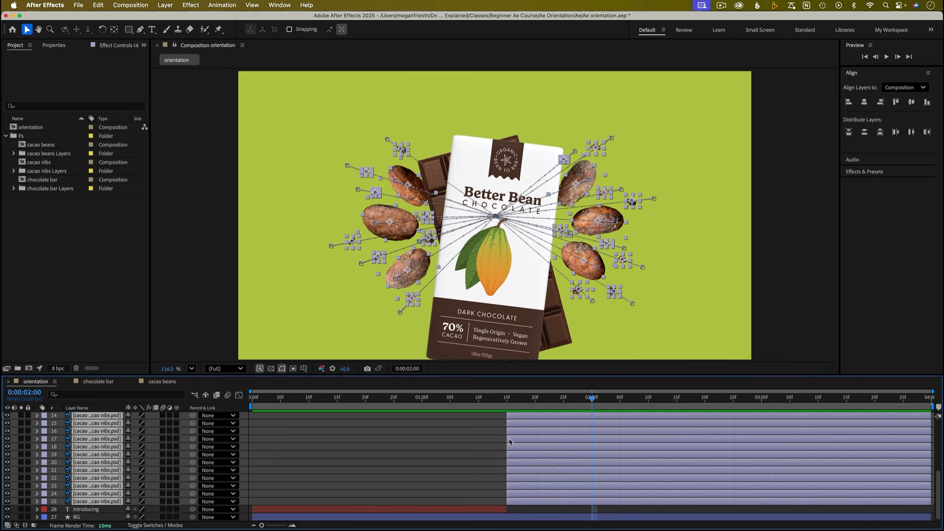
pyautogui.moveTo(507, 439); pyautogui.dragTo(573, 440)
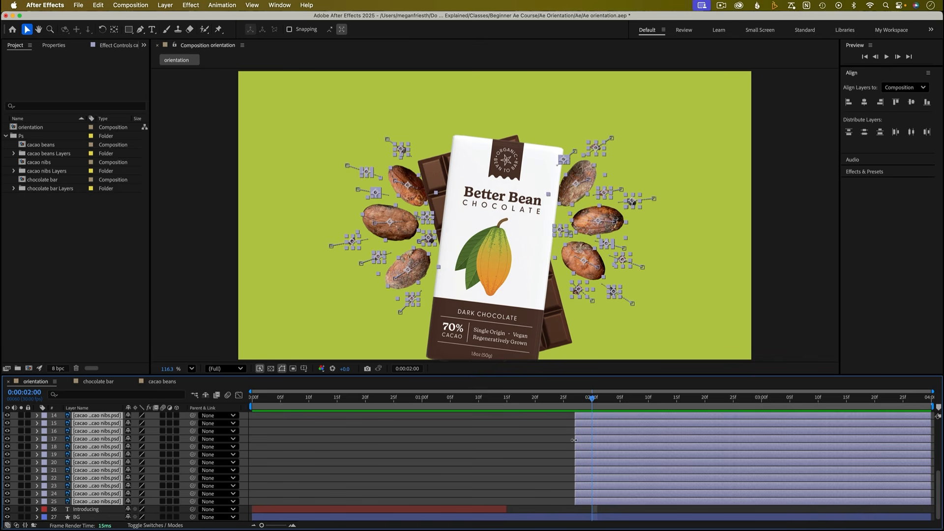
pyautogui.press('u')
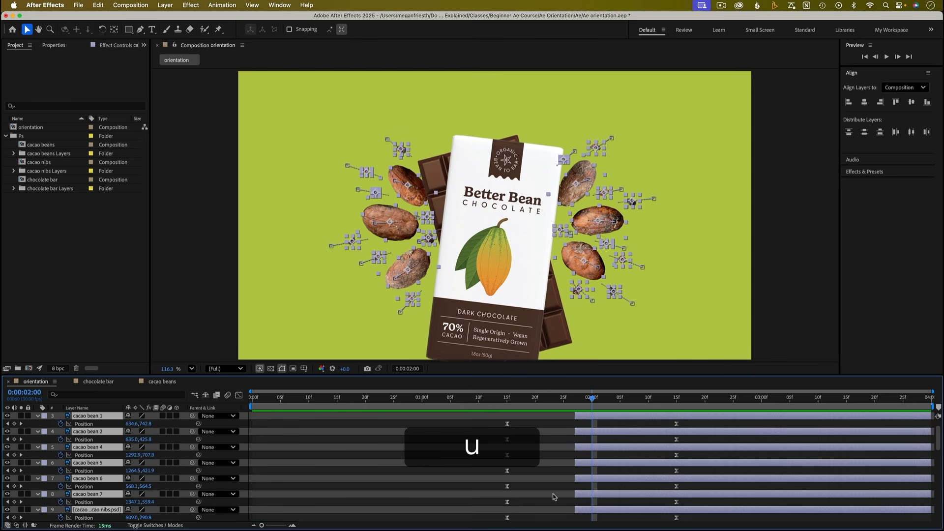
pyautogui.press('super+z')
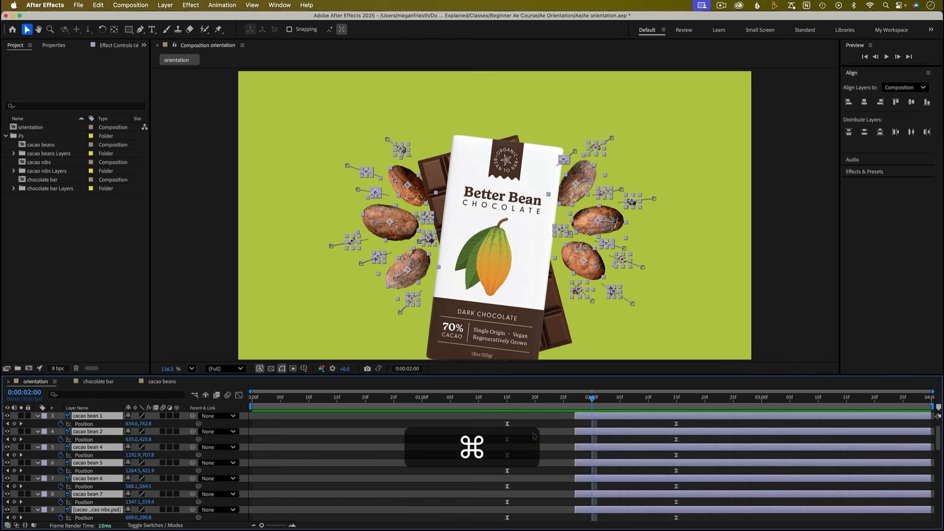
# - Slide the selected bean and nib layers later so their animation starts at 0:00:02:00
pyautogui.moveTo(535, 433); pyautogui.dragTo(614, 433)
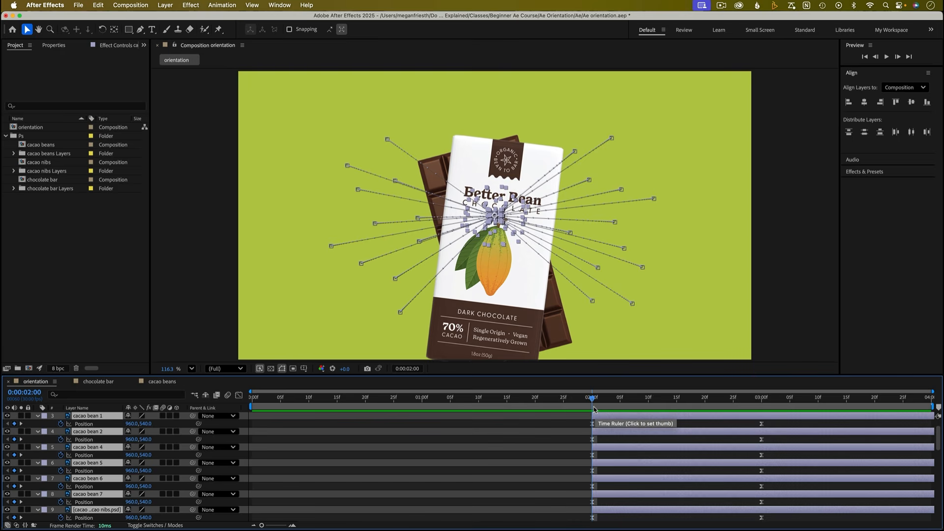
pyautogui.press('u')
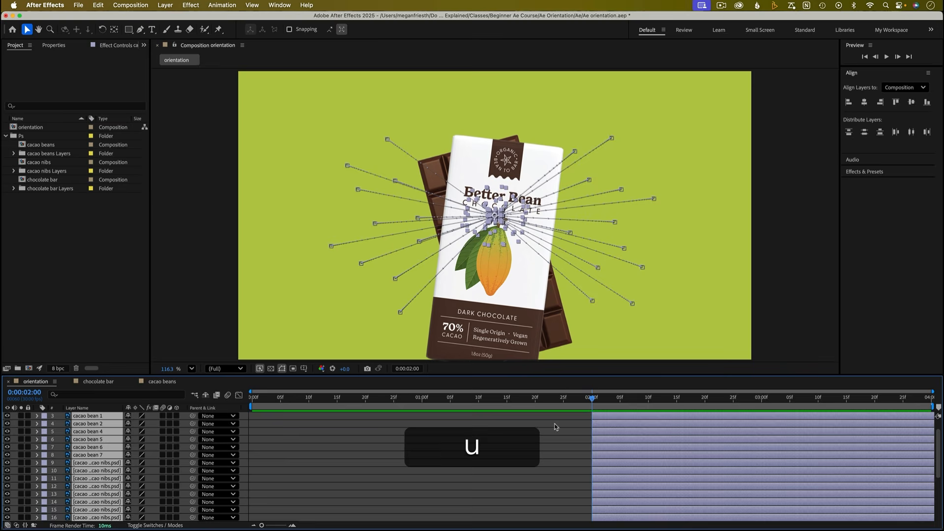
# - Preview the animation from around the one-second mark
pyautogui.click(444, 400)
pyautogui.press('space')
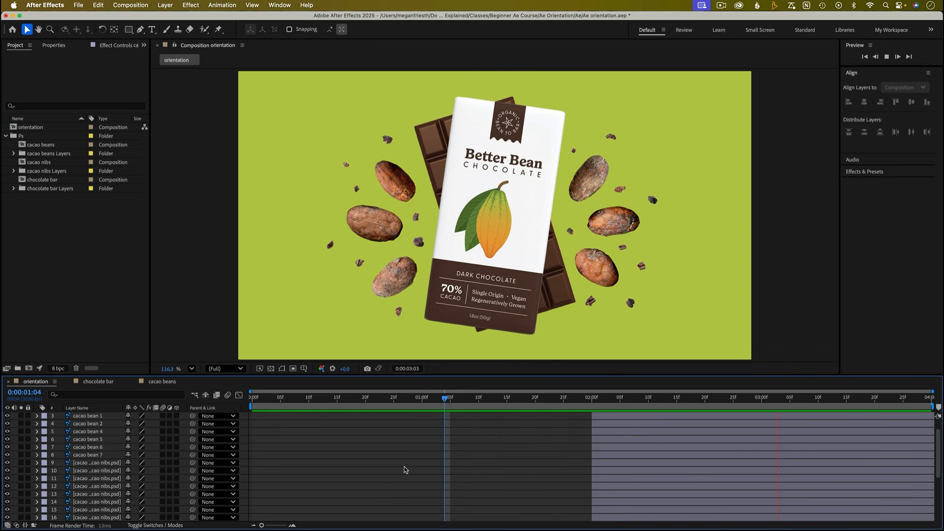
pyautogui.press('space')
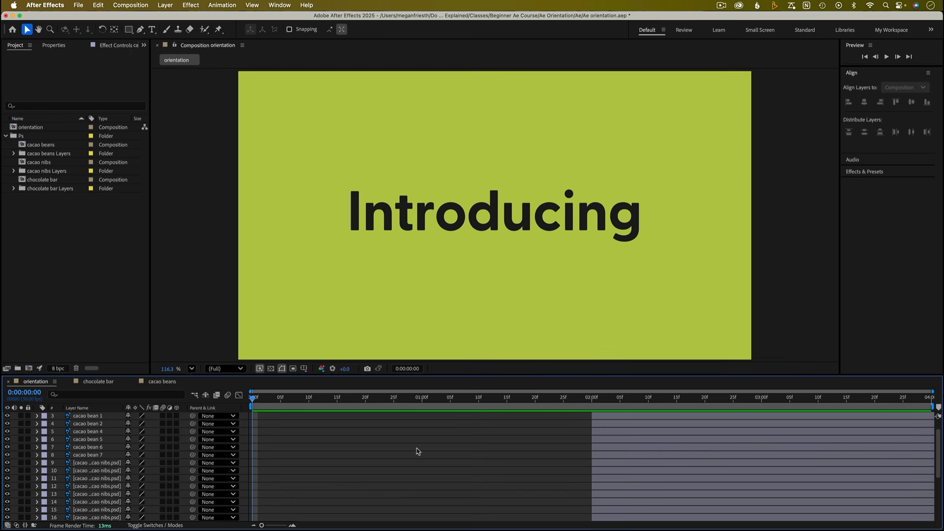
# - Apply the Text Animate In preset Slide Down By Character to the Introducing text layer
pyautogui.scroll(-5, 417, 451)
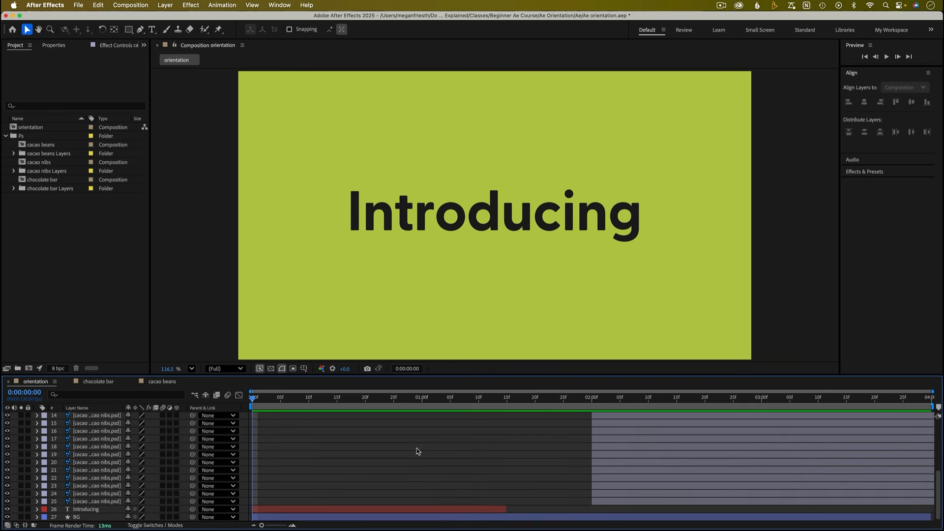
pyautogui.click(96, 509)
pyautogui.click(348, 489)
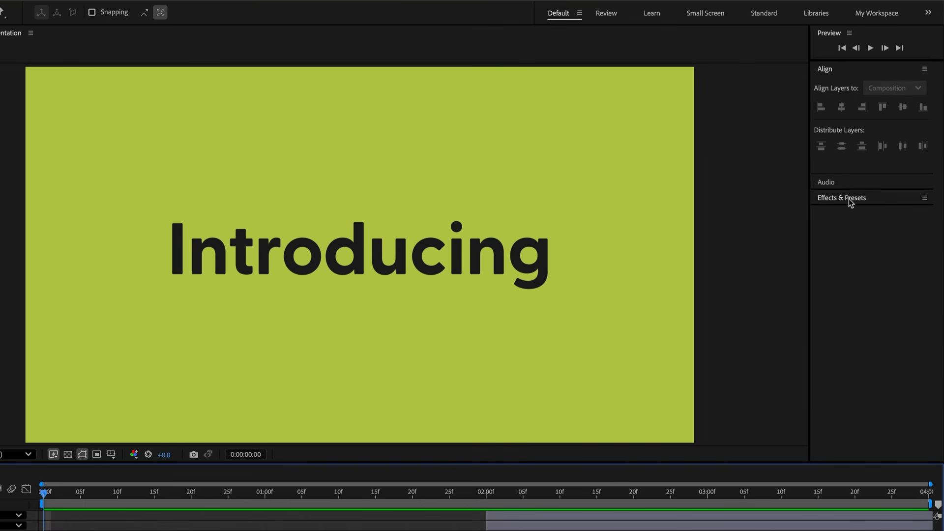
pyautogui.click(849, 199)
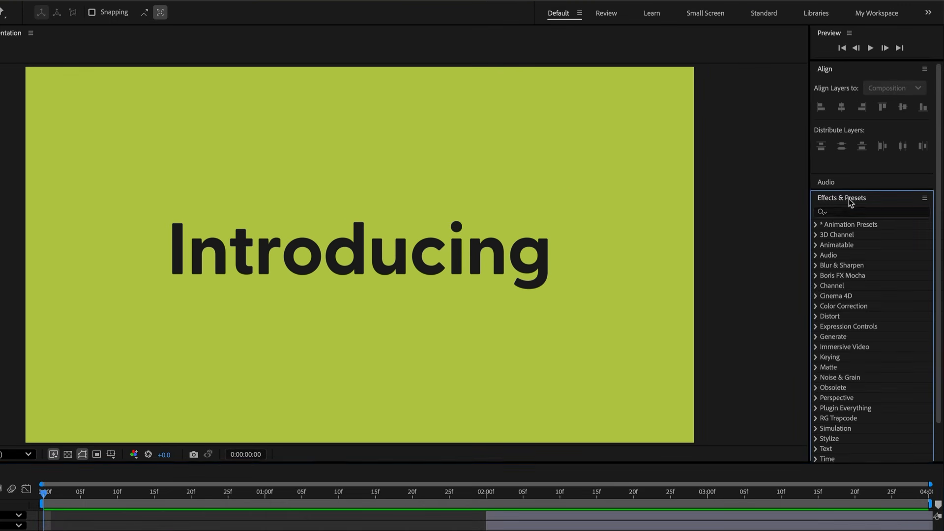
pyautogui.click(817, 224)
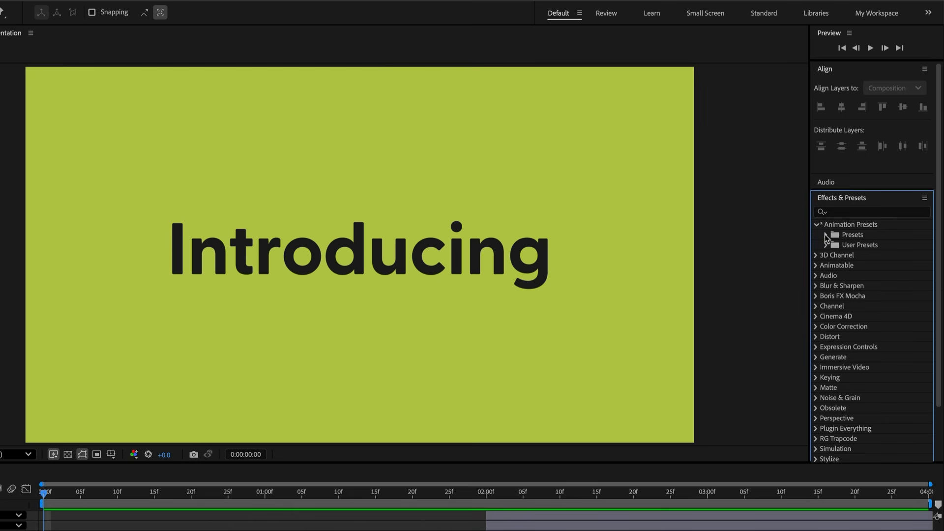
pyautogui.click(826, 235)
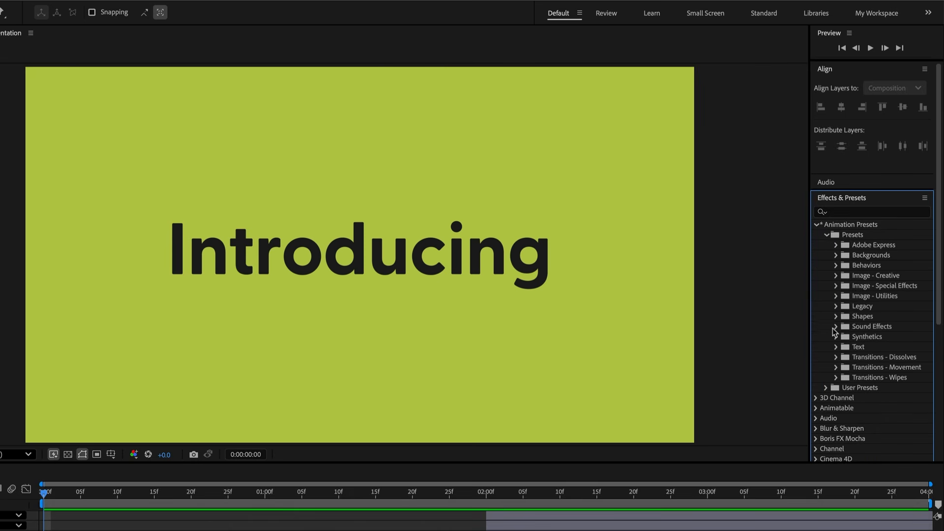
pyautogui.click(836, 347)
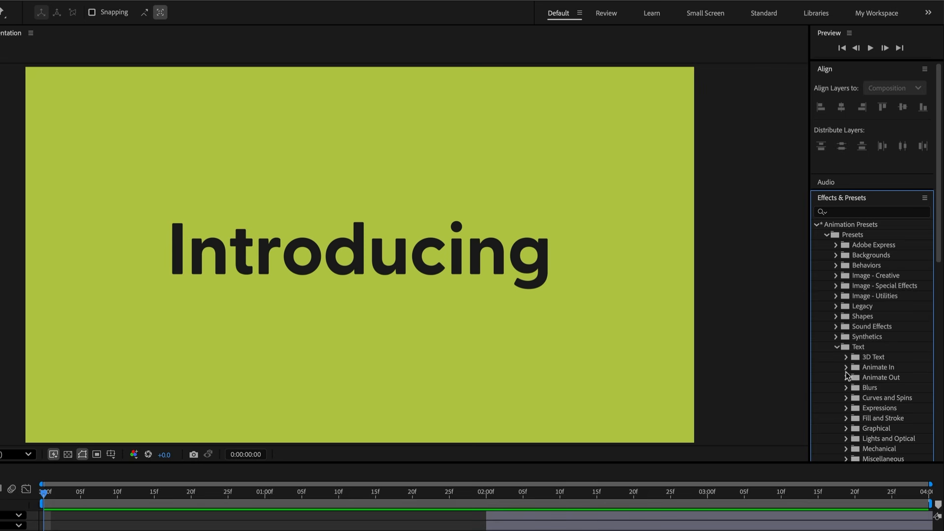
pyautogui.click(847, 367)
pyautogui.scroll(-5, 904, 396)
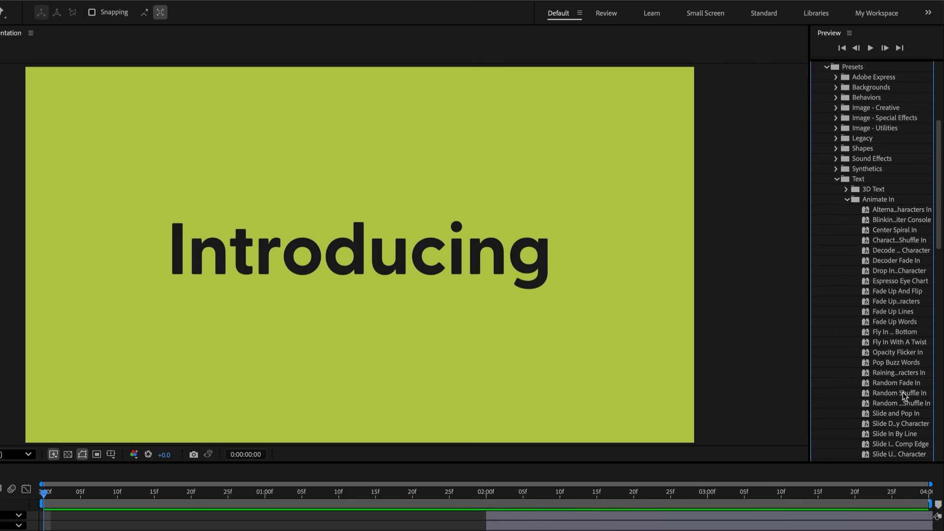
pyautogui.scroll(-1, 884, 374)
pyautogui.scroll(-1, 883, 373)
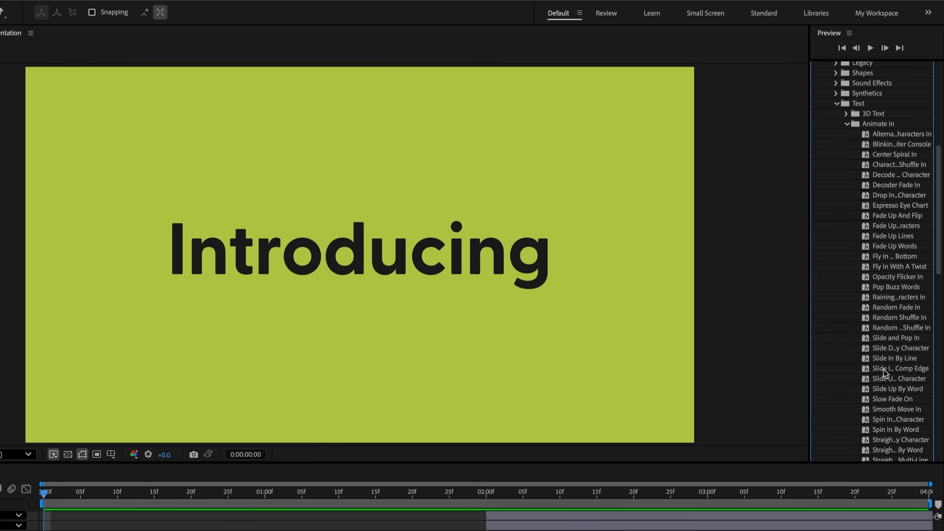
pyautogui.click(917, 350)
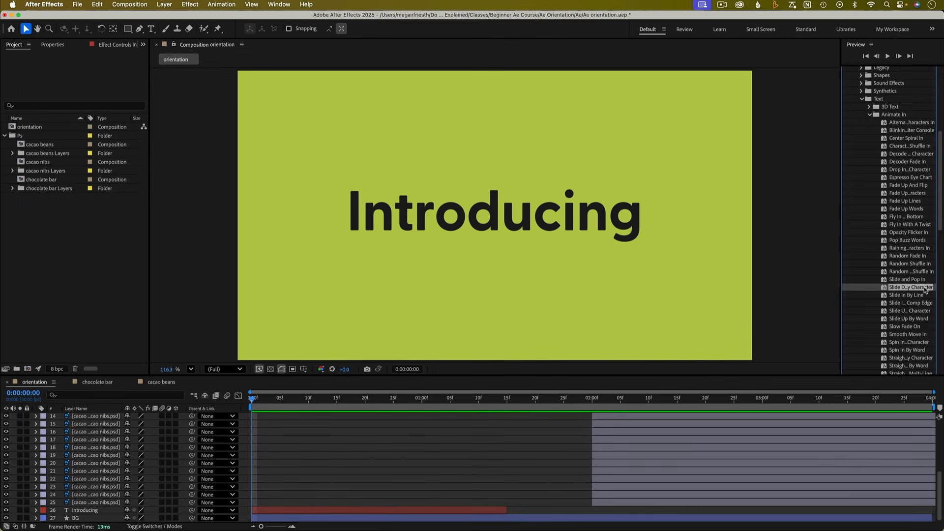
pyautogui.moveTo(919, 350); pyautogui.dragTo(376, 508)
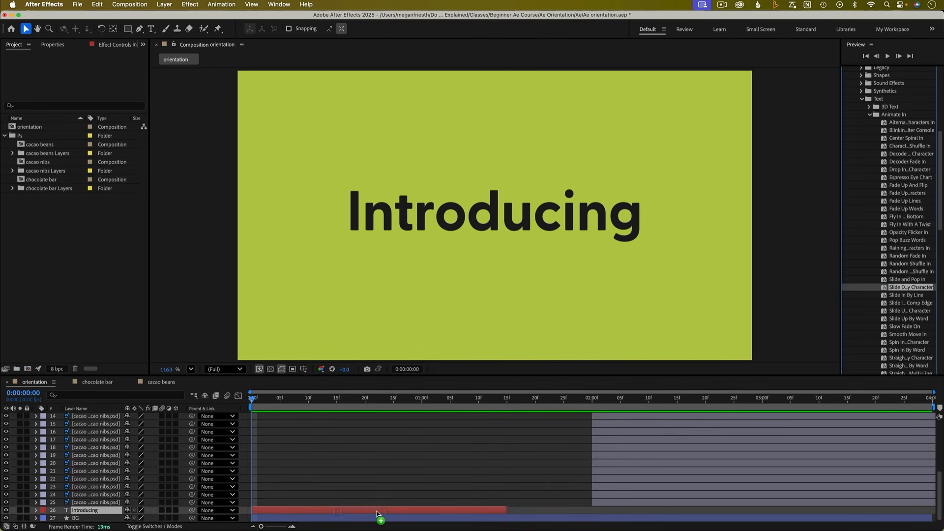
# - Reveal the Introducing layer's animator keyframes and preview the text animation
pyautogui.press('u')
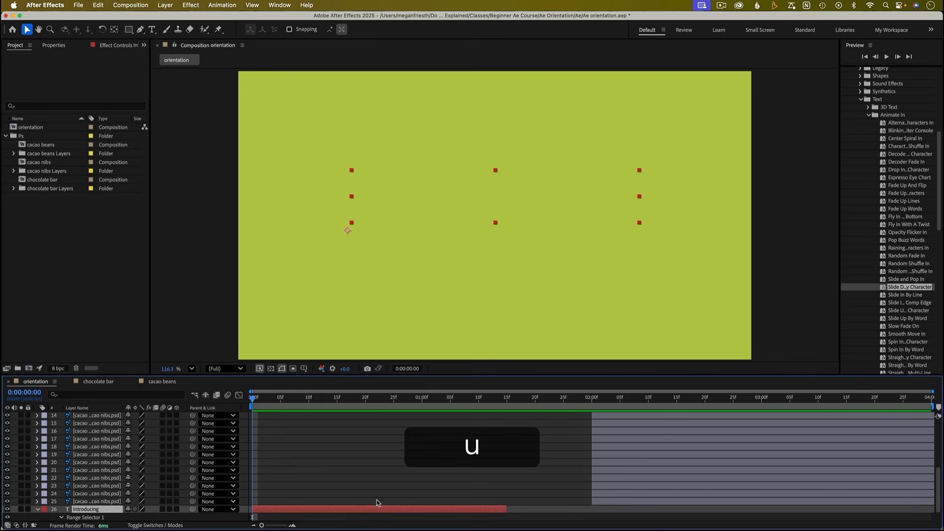
pyautogui.scroll(-2, 370, 502)
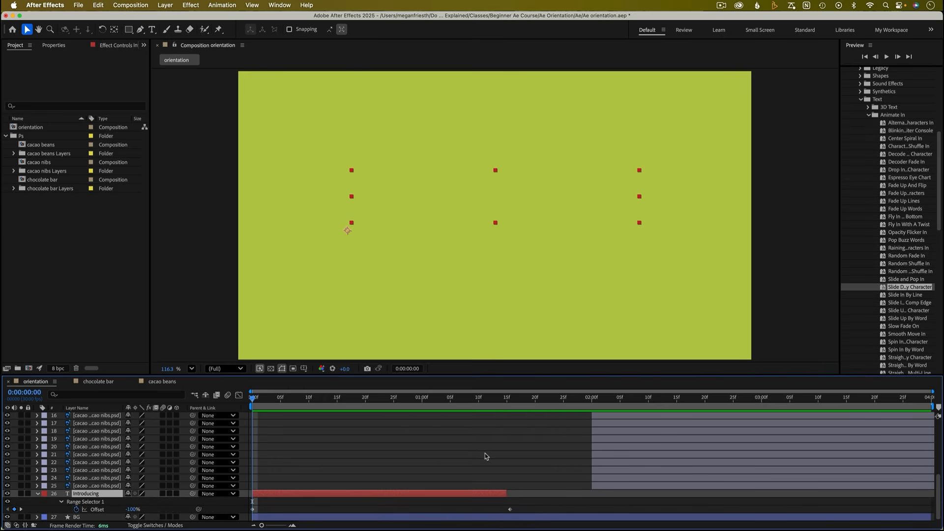
pyautogui.press('space')
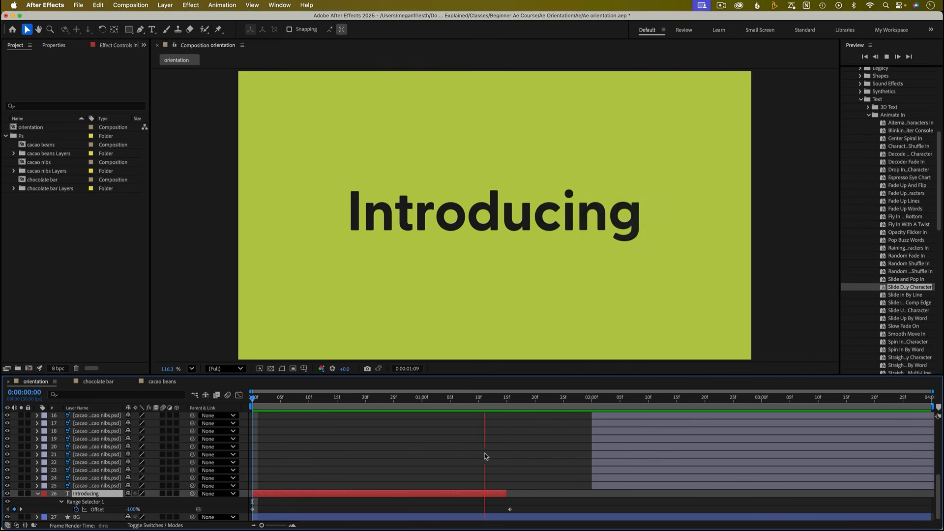
pyautogui.press('space')
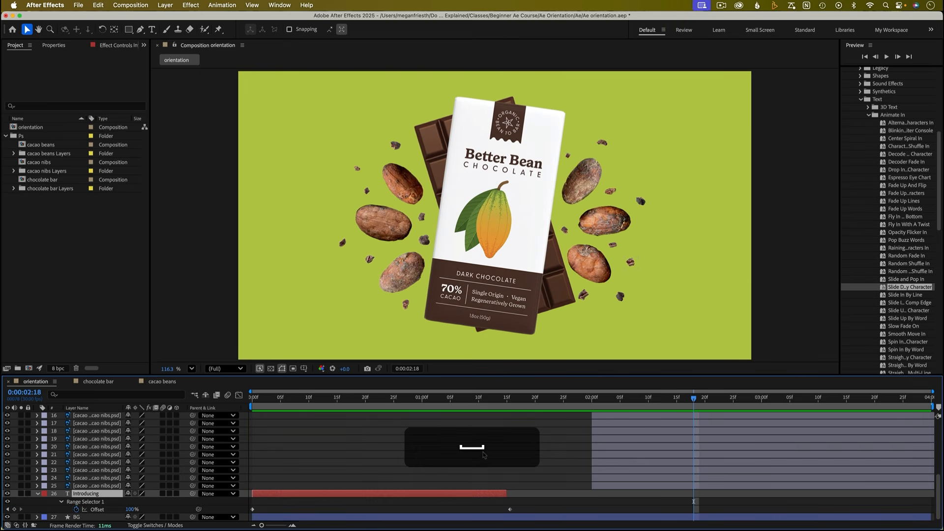
# - Move the final Offset keyframe to about 0:00:01:01 and preview the animation from the start
pyautogui.moveTo(510, 510); pyautogui.dragTo(427, 510)
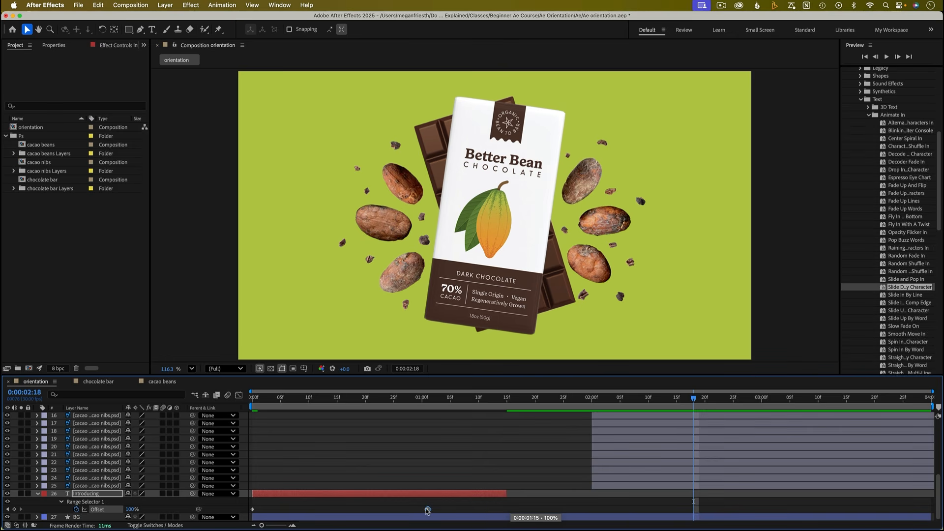
pyautogui.moveTo(428, 510); pyautogui.dragTo(421, 510)
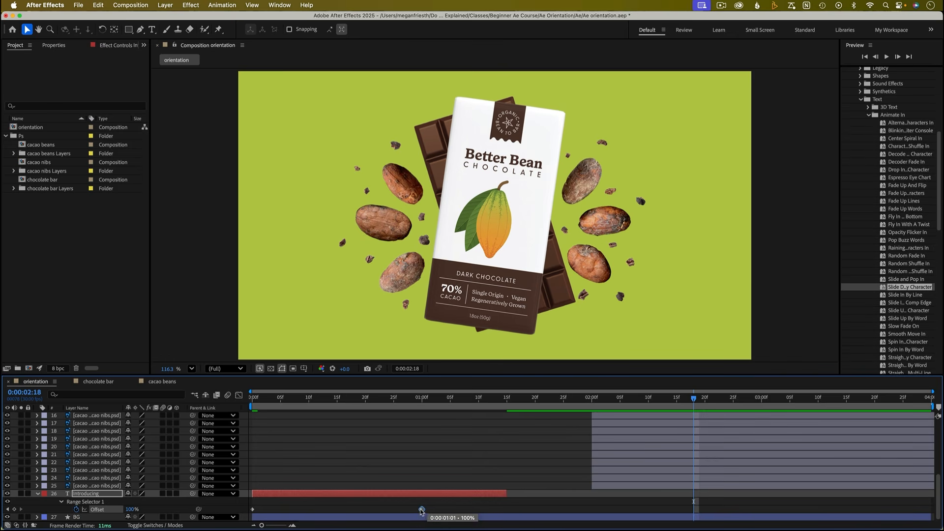
pyautogui.click(256, 400)
pyautogui.press('space')
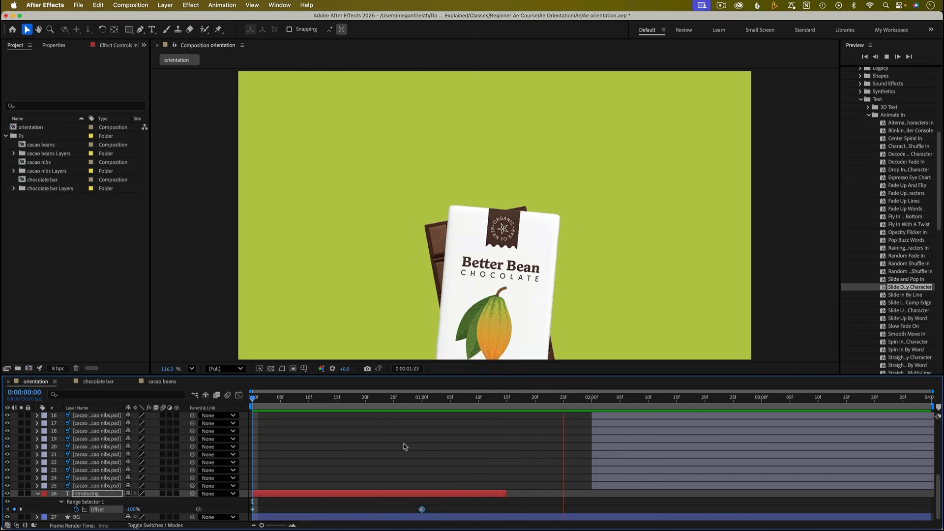
pyautogui.click(508, 456)
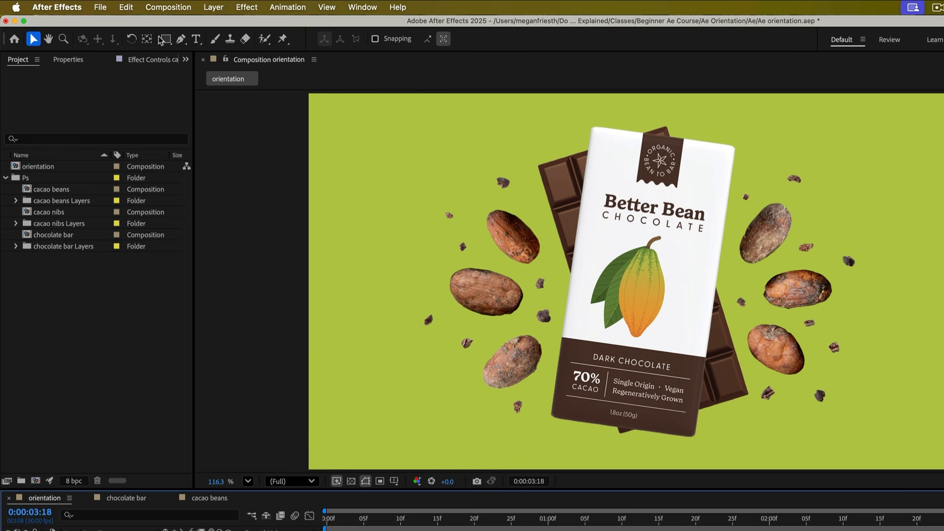
# - Draw a circle about 708 px across over the chocolate bar with the Ellipse tool
pyautogui.click(129, 30)
pyautogui.click(169, 45)
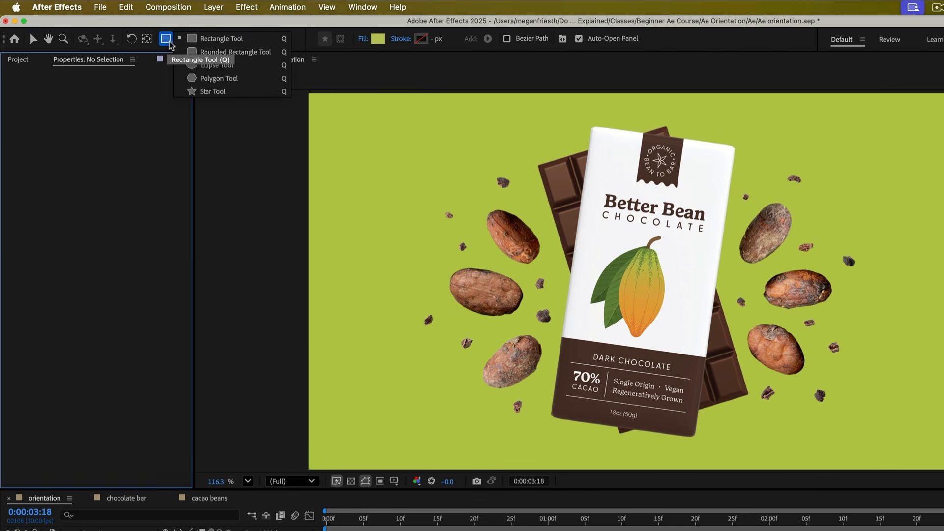
pyautogui.click(224, 66)
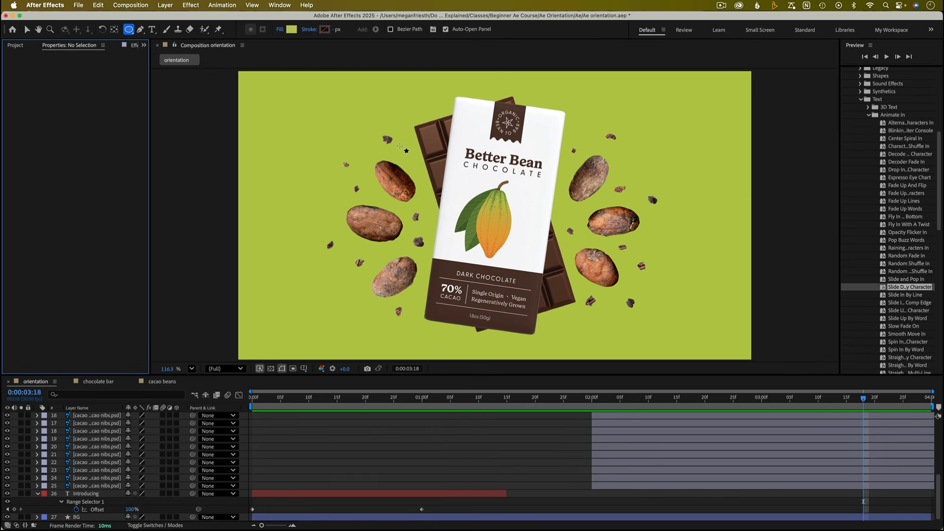
pyautogui.moveTo(399, 146); pyautogui.dragTo(588, 336)
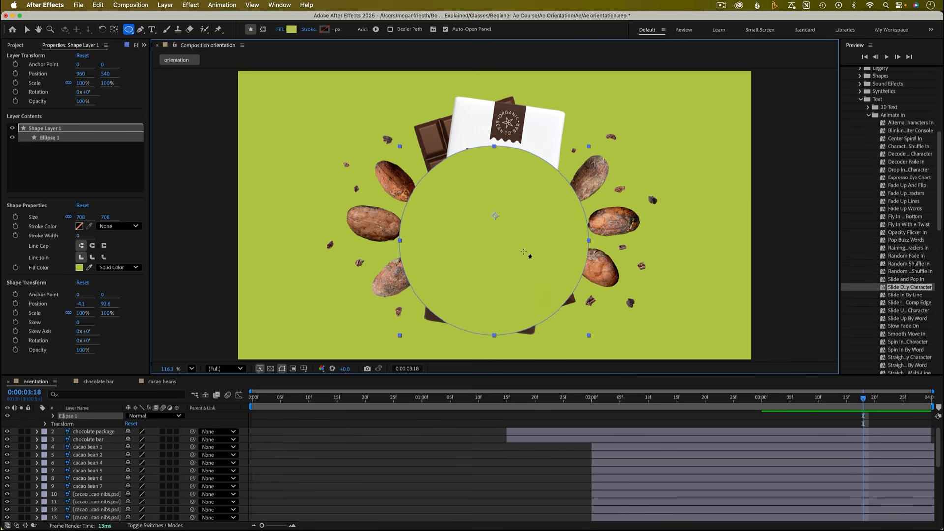
# - Set the circle's fill color to white, FFFFFF
pyautogui.click(291, 29)
pyautogui.moveTo(419, 224); pyautogui.dragTo(348, 204)
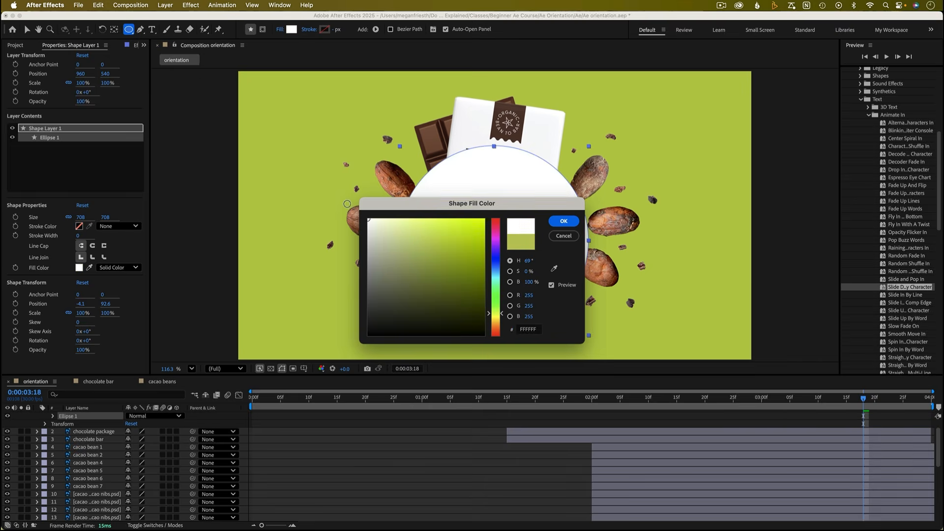
pyautogui.click(565, 221)
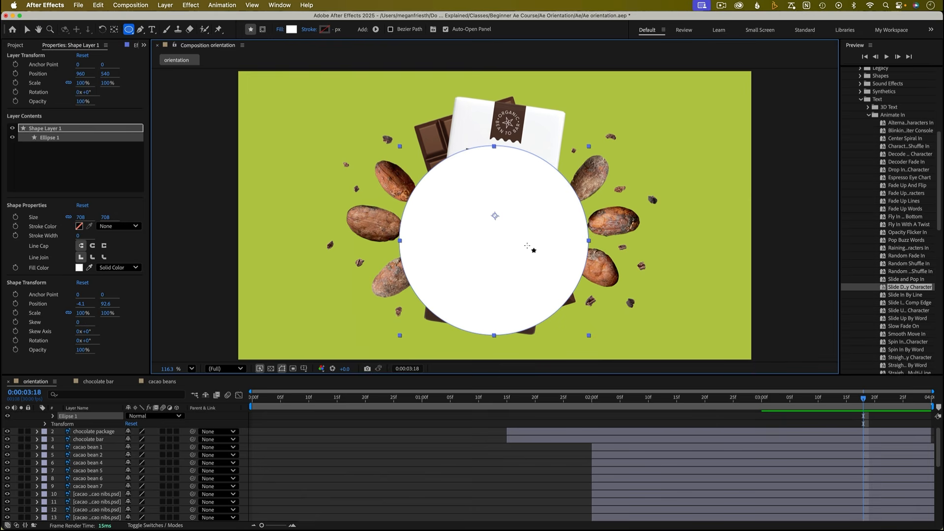
# - Center the circle shape layer horizontally and vertically in the composition using Align
pyautogui.press('v')
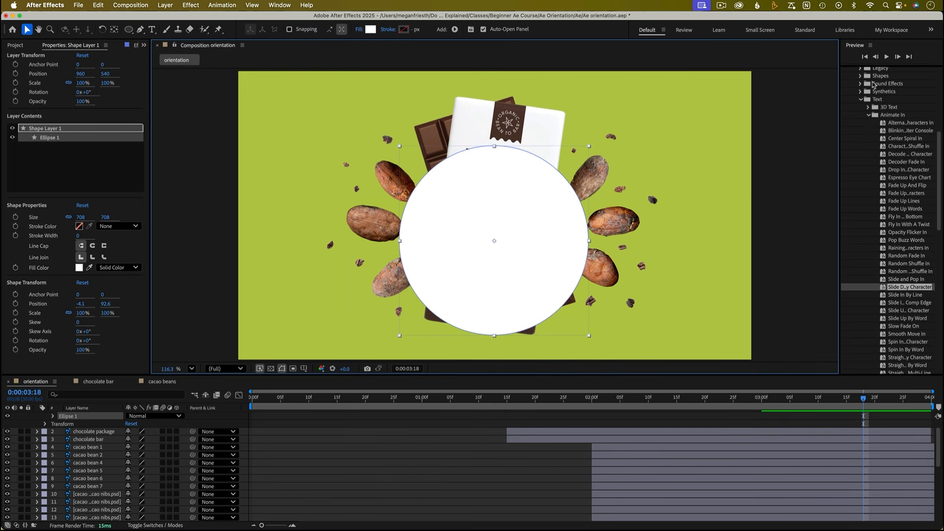
pyautogui.scroll(5, 872, 87)
pyautogui.click(859, 170)
pyautogui.click(863, 101)
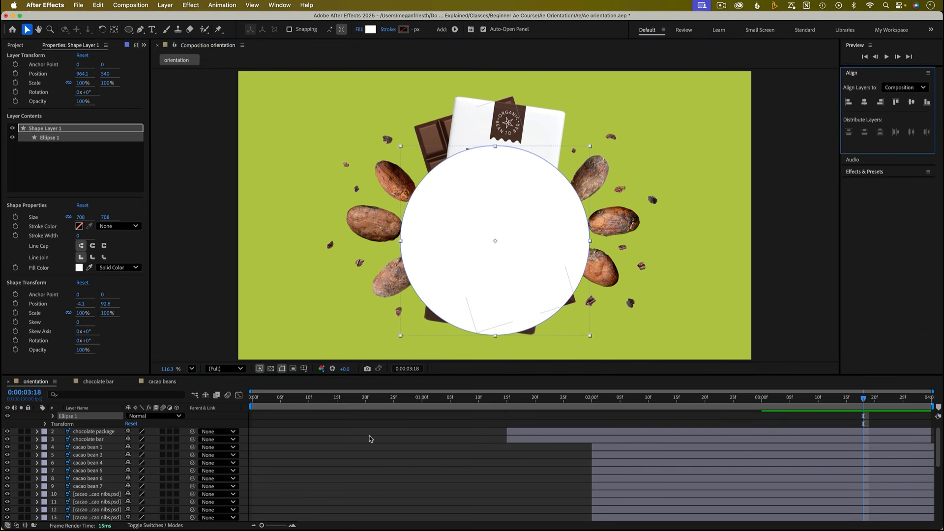
pyautogui.scroll(2, 369, 436)
pyautogui.click(373, 424)
pyautogui.click(868, 104)
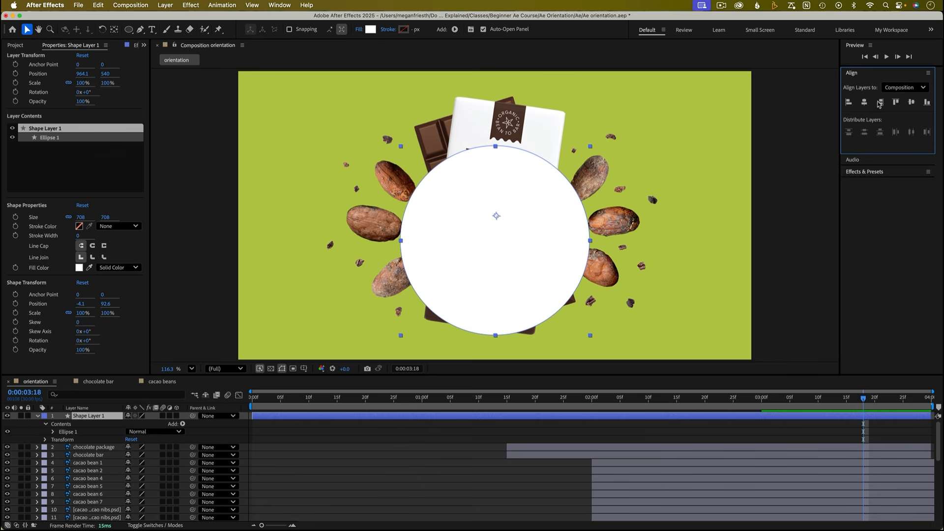
pyautogui.click(913, 103)
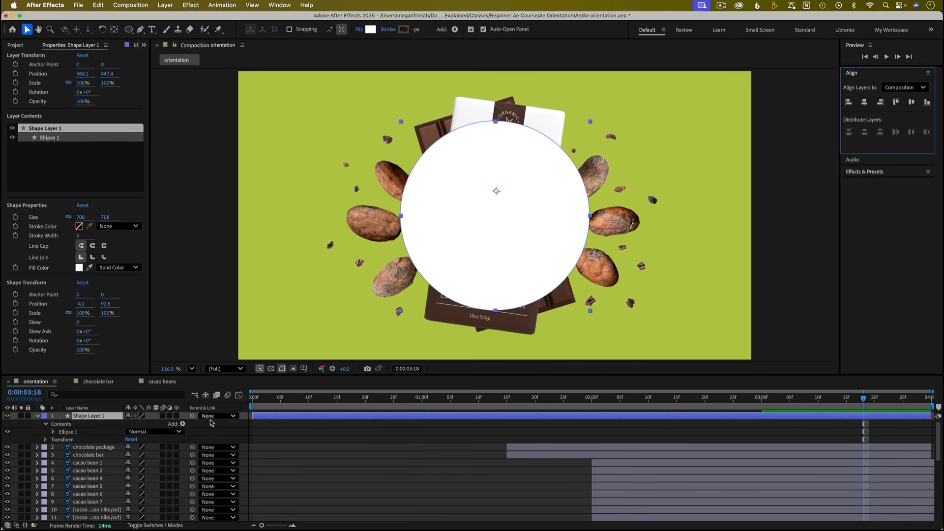
# - Rename the shape layer as circle glow
pyautogui.click(112, 419)
pyautogui.press('Return')
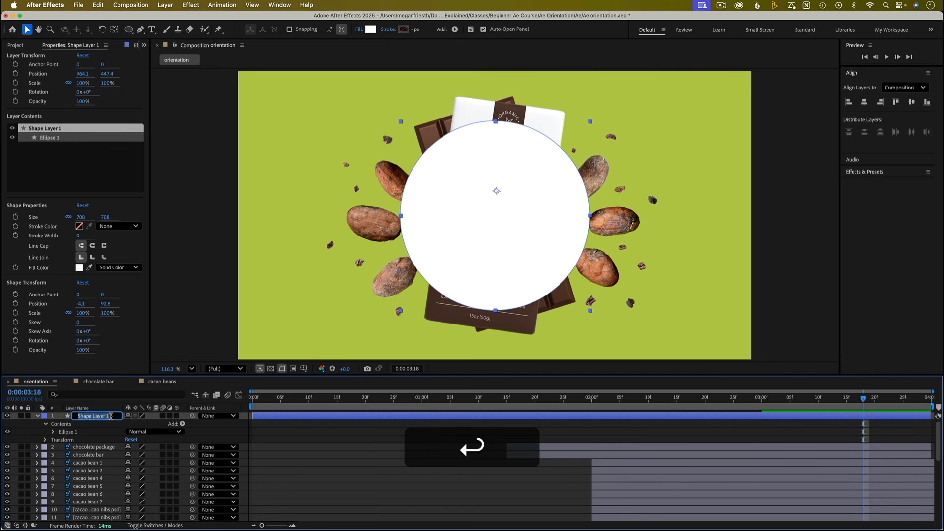
pyautogui.write('circle glow')
pyautogui.press('Return')
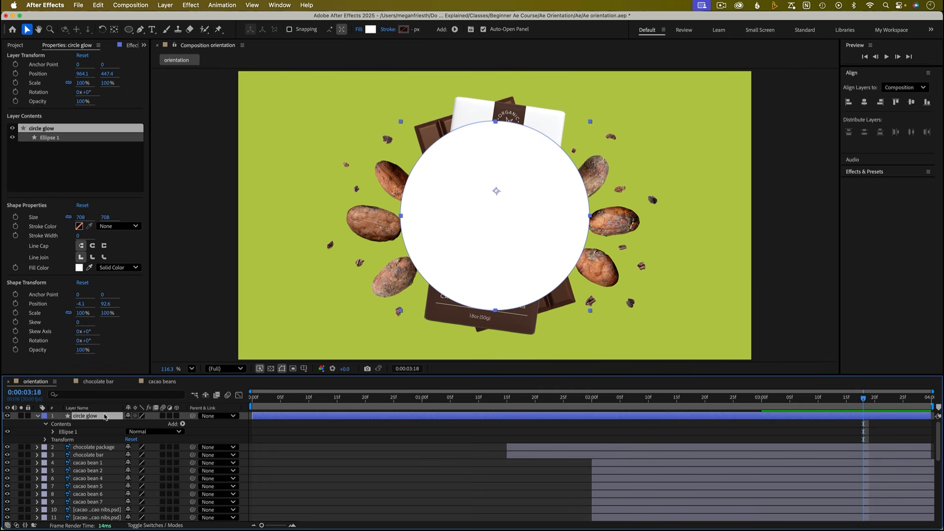
# - Move the circle glow layer down the stack to sit just above the BG layer
pyautogui.scroll(-5, 104, 511)
pyautogui.moveTo(104, 521)
pyautogui.mouseDown()
pyautogui.moveTo(104, 500)
pyautogui.moveTo(101, 510)
pyautogui.mouseUp()
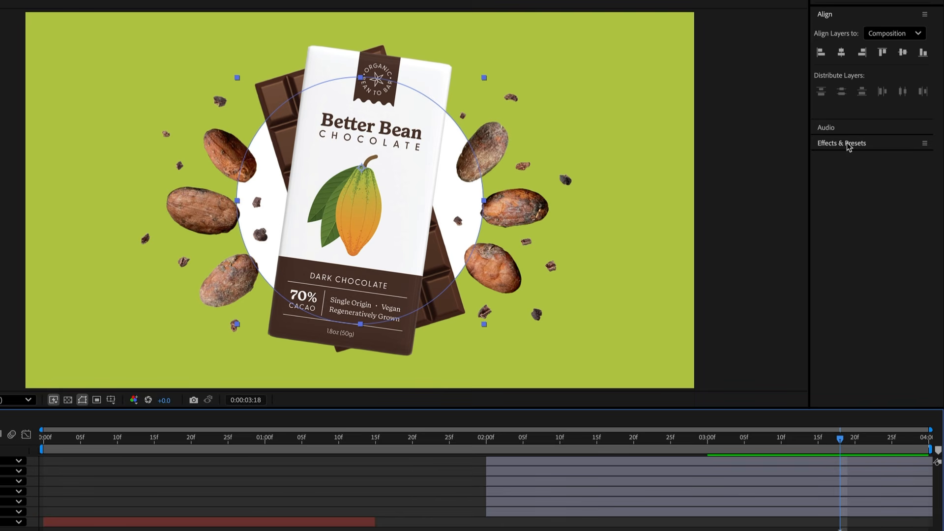
# - Search the effects for blur and apply Fast Box Blur to the circle glow layer
pyautogui.click(848, 145)
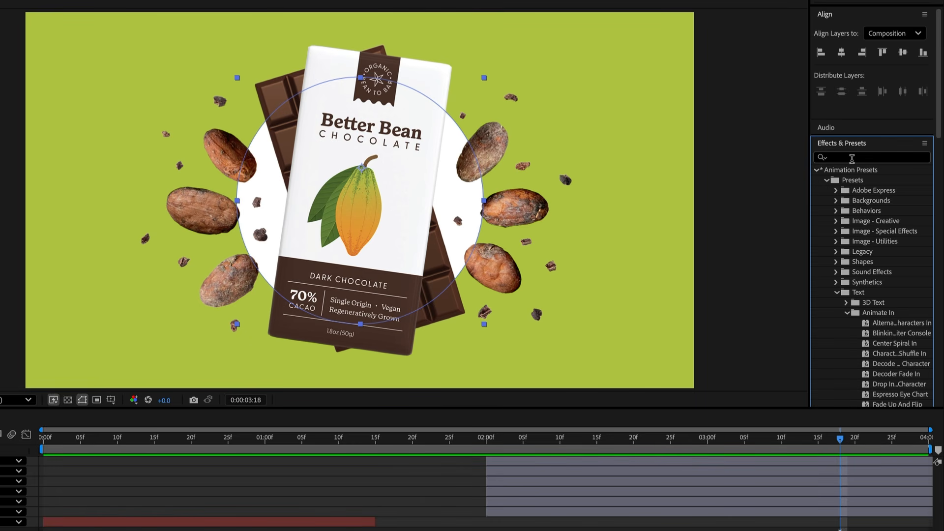
pyautogui.click(845, 157)
pyautogui.write('blur')
pyautogui.scroll(-10, 879, 291)
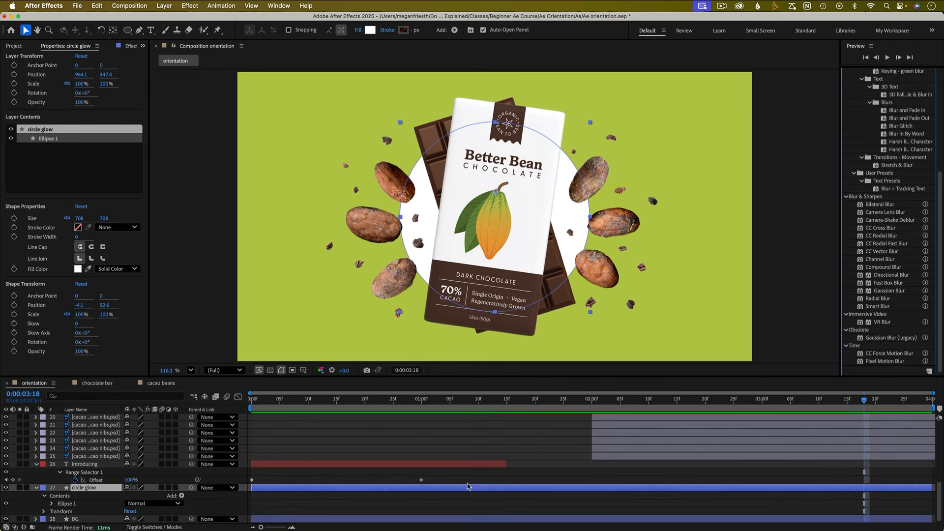
pyautogui.doubleClick(896, 283)
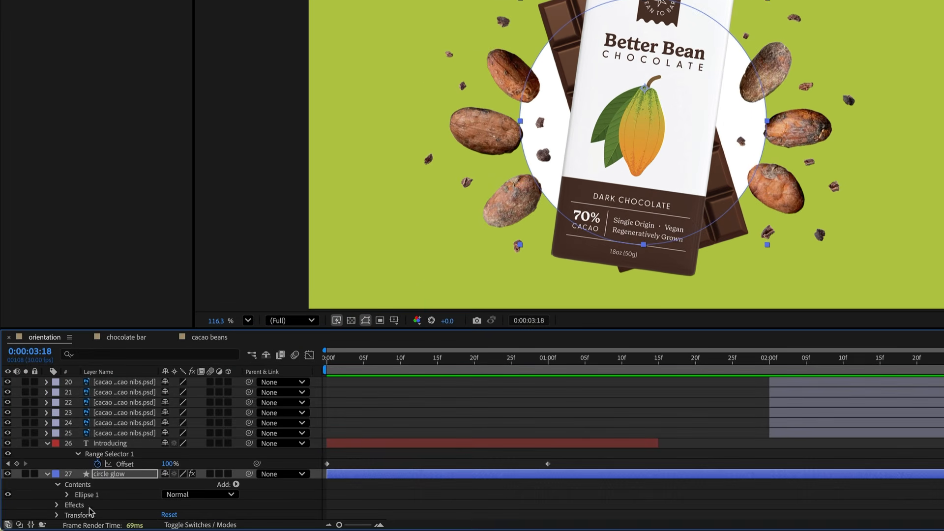
# - Set the Fast Box Blur radius on the circle glow layer to 156
pyautogui.click(45, 509)
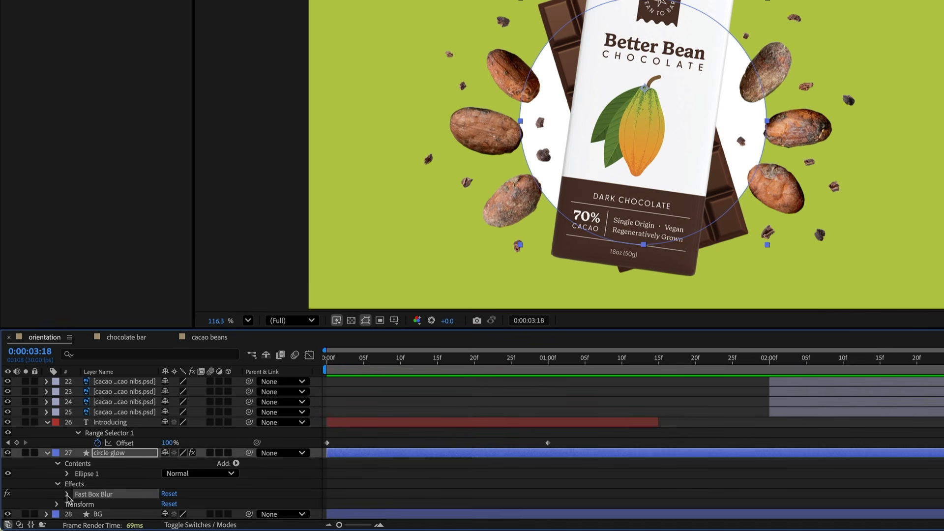
pyautogui.click(67, 494)
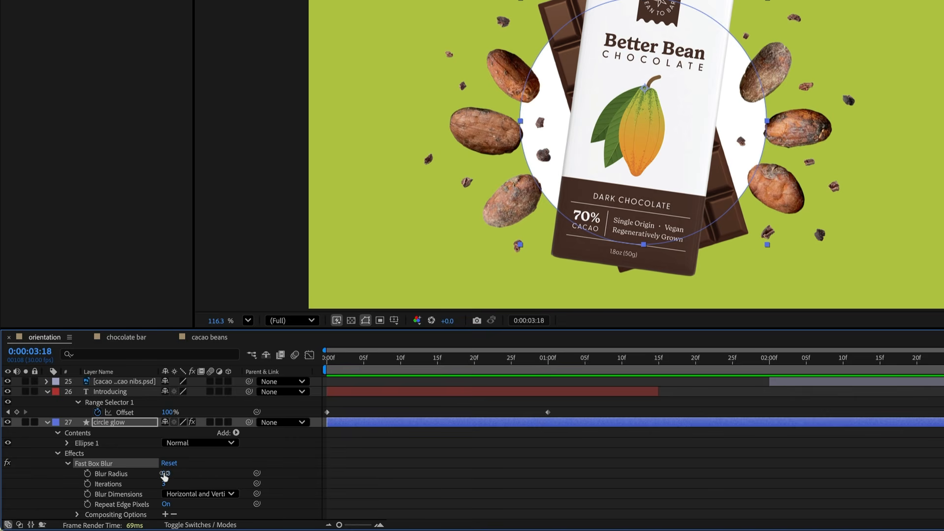
pyautogui.moveTo(127, 486); pyautogui.dragTo(259, 474)
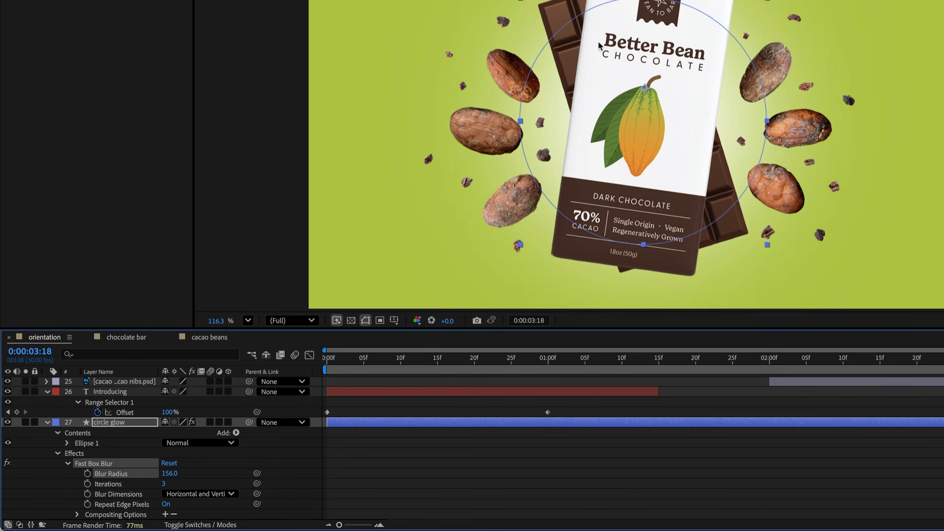
# - Set the circle glow layer's opacity to 41%
pyautogui.click(117, 424)
pyautogui.press('t')
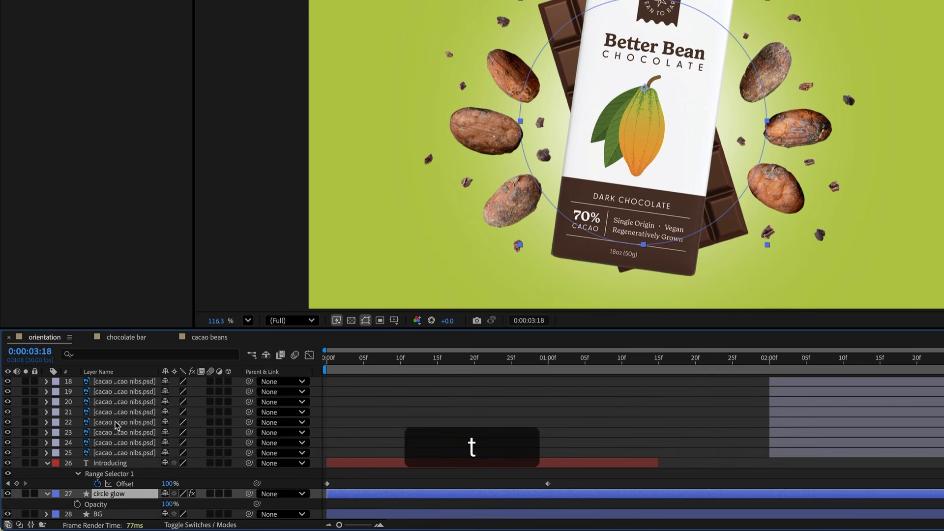
pyautogui.moveTo(168, 504); pyautogui.dragTo(137, 505)
pyautogui.click(470, 428)
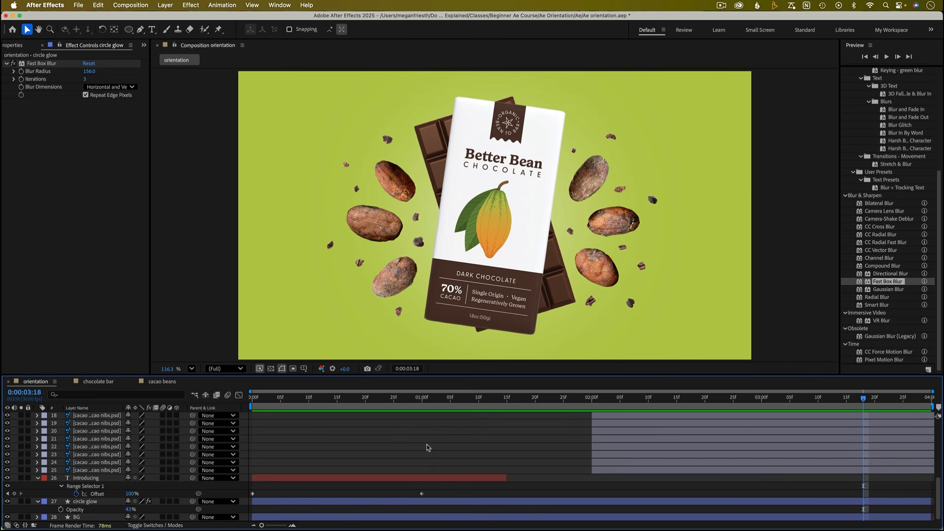
# - Add a Drop Shadow layer style to the cacao bean 6 layer
pyautogui.click(375, 222)
pyautogui.scroll(5, 291, 433)
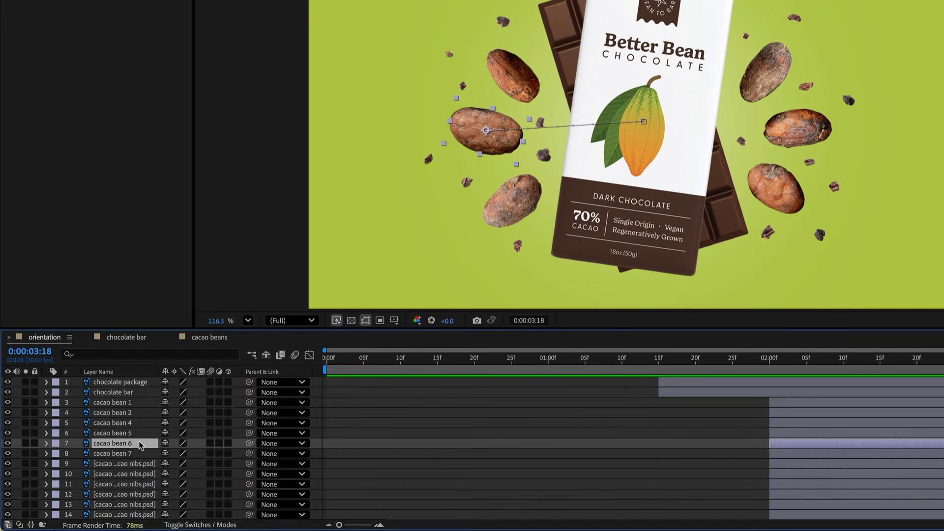
pyautogui.rightClick(108, 461)
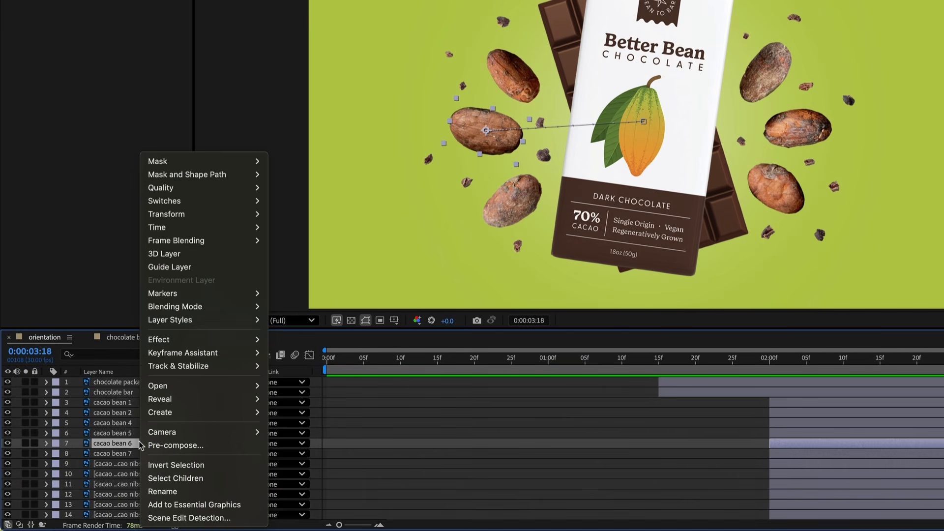
pyautogui.moveTo(196, 323)
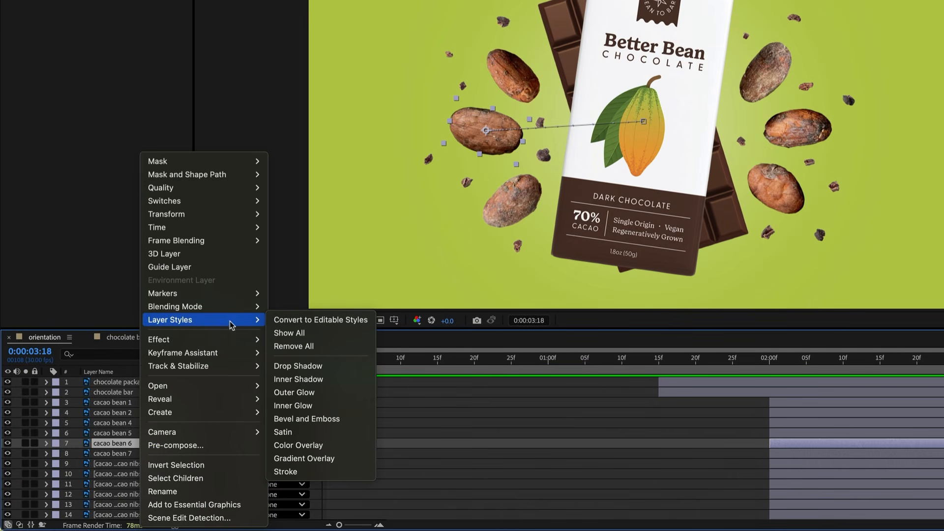
pyautogui.click(354, 365)
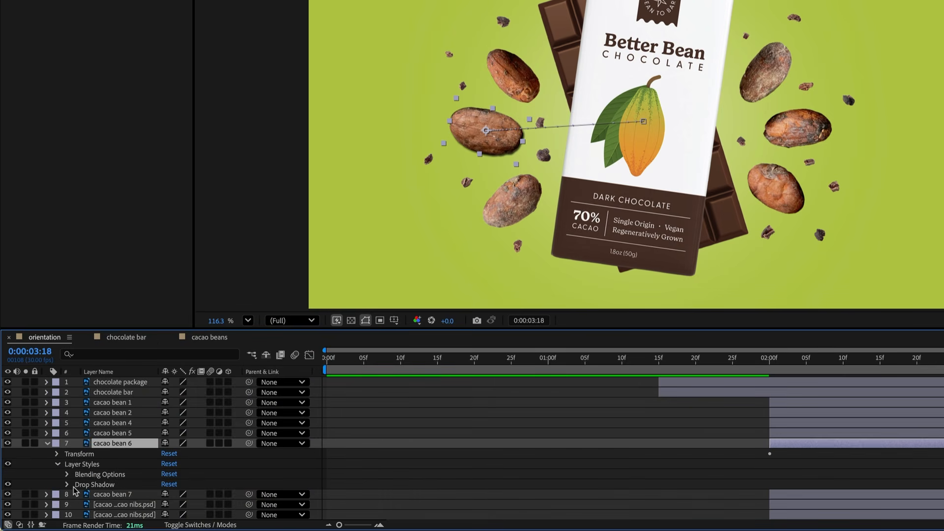
# - Set cacao bean 6's drop shadow distance to 10, size to 20 and opacity to 40%
pyautogui.click(67, 485)
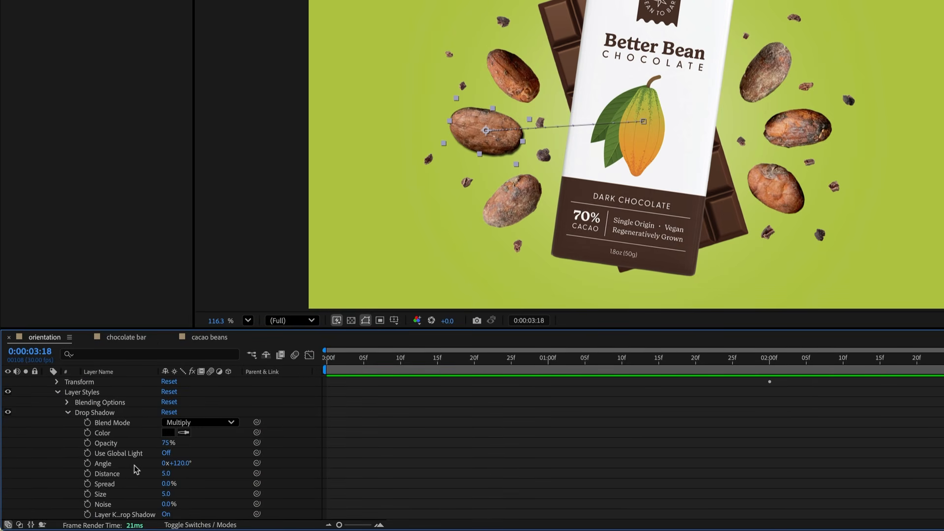
pyautogui.moveTo(168, 475); pyautogui.dragTo(168, 477)
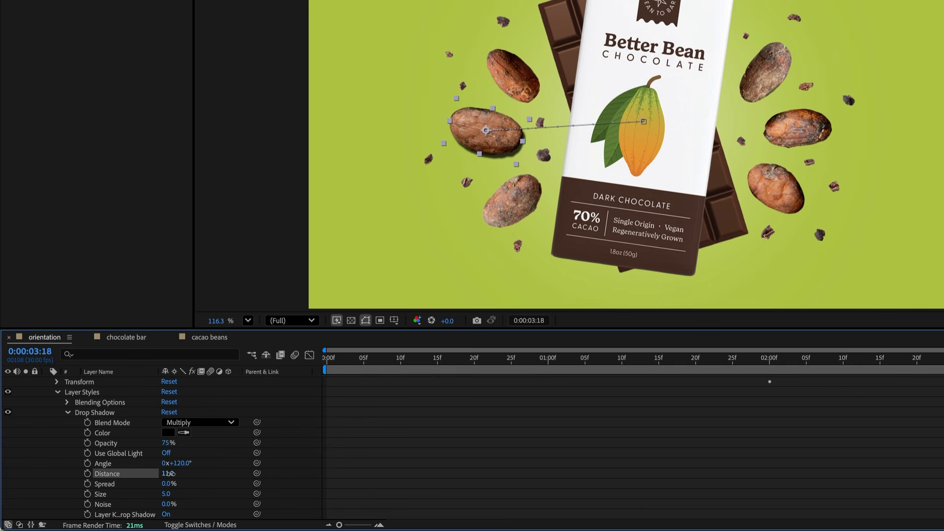
pyautogui.click(169, 478)
pyautogui.write('10')
pyautogui.press('Return')
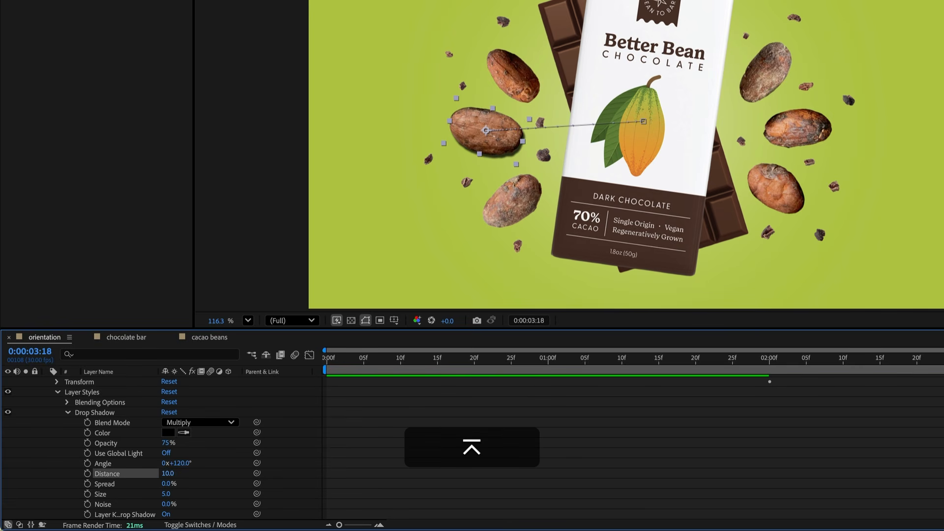
pyautogui.moveTo(167, 496); pyautogui.dragTo(176, 494)
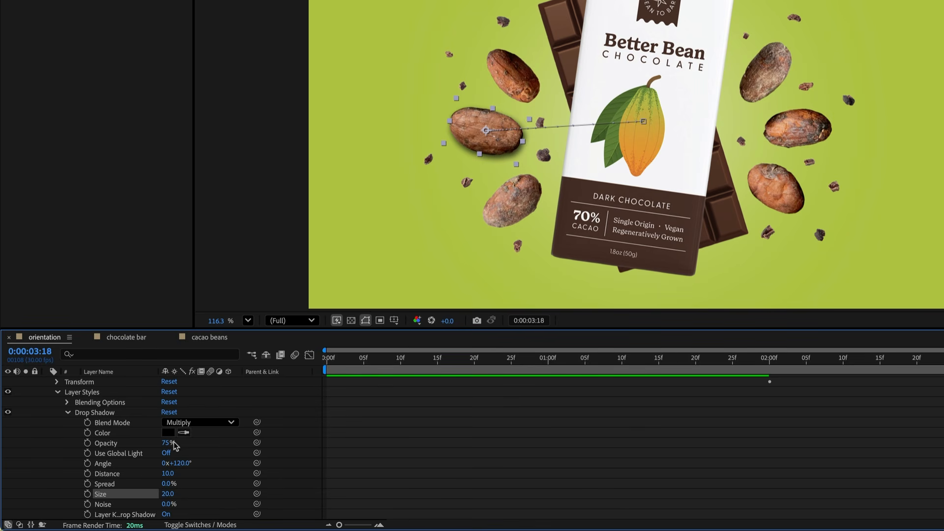
pyautogui.moveTo(169, 446); pyautogui.dragTo(148, 446)
pyautogui.click(201, 447)
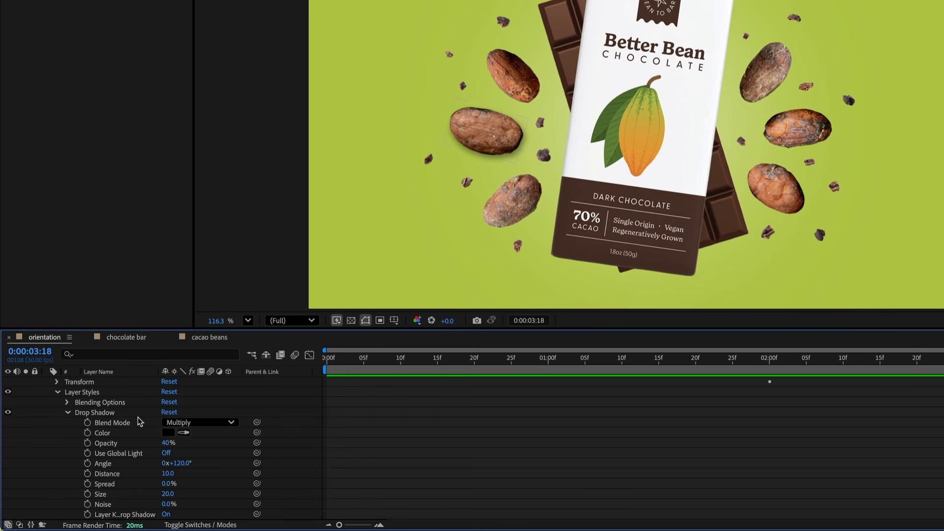
# - Copy cacao bean 6's Drop Shadow style and paste it onto cacao beans 1, 2, 4, 5 and 7
pyautogui.click(101, 413)
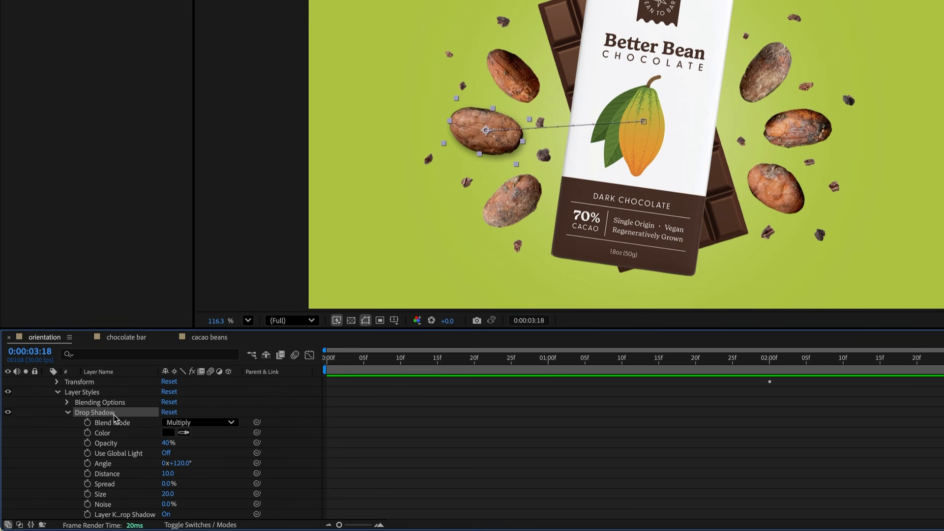
pyautogui.press('super+c')
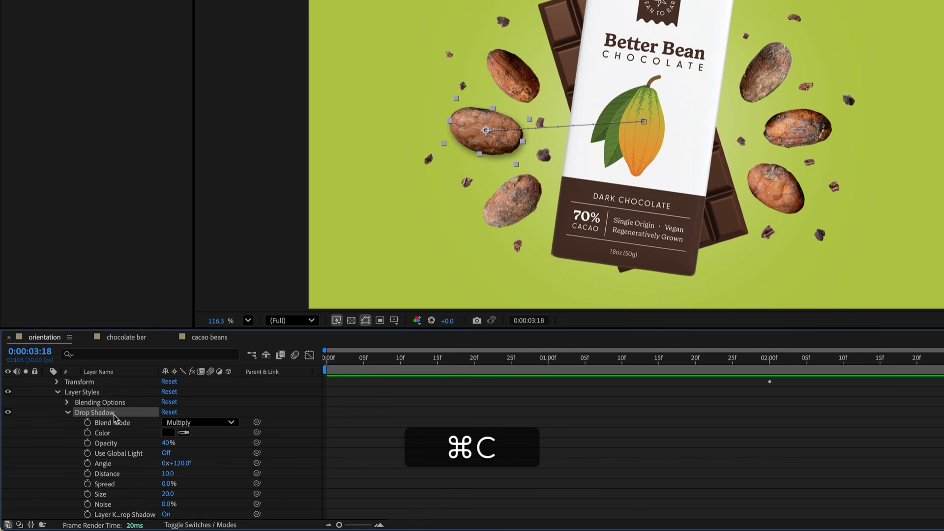
pyautogui.click(68, 412)
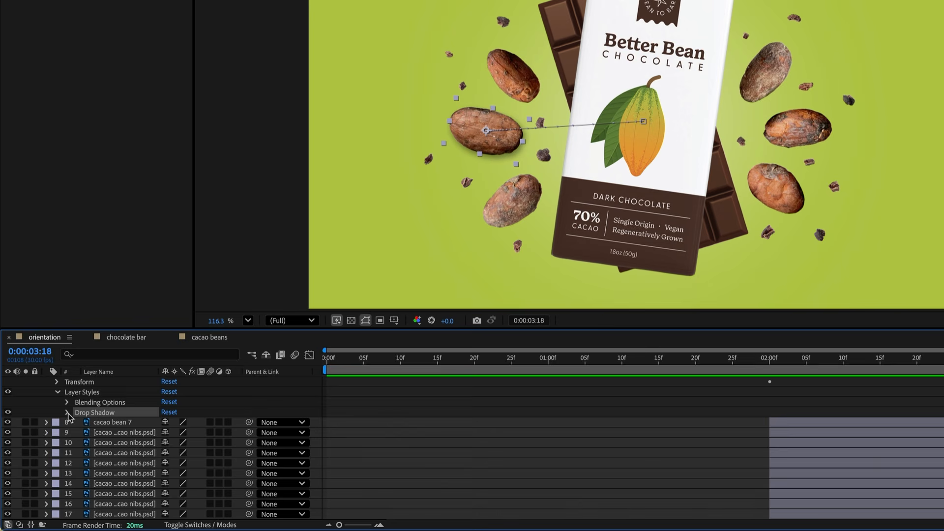
pyautogui.scroll(1, 68, 415)
pyautogui.scroll(1, 74, 415)
pyautogui.click(116, 403)
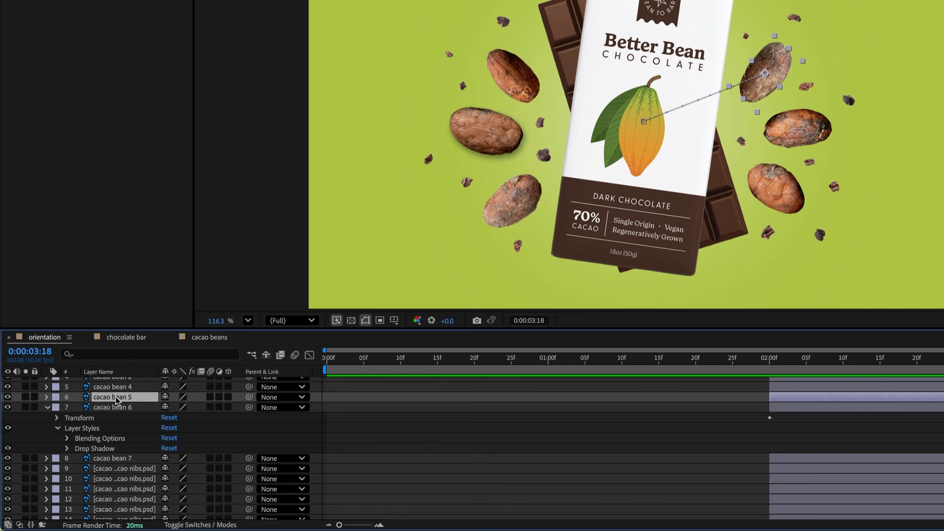
pyautogui.scroll(2, 117, 401)
pyautogui.keyDown('shift'); pyautogui.click(116, 403); pyautogui.keyUp('shift')
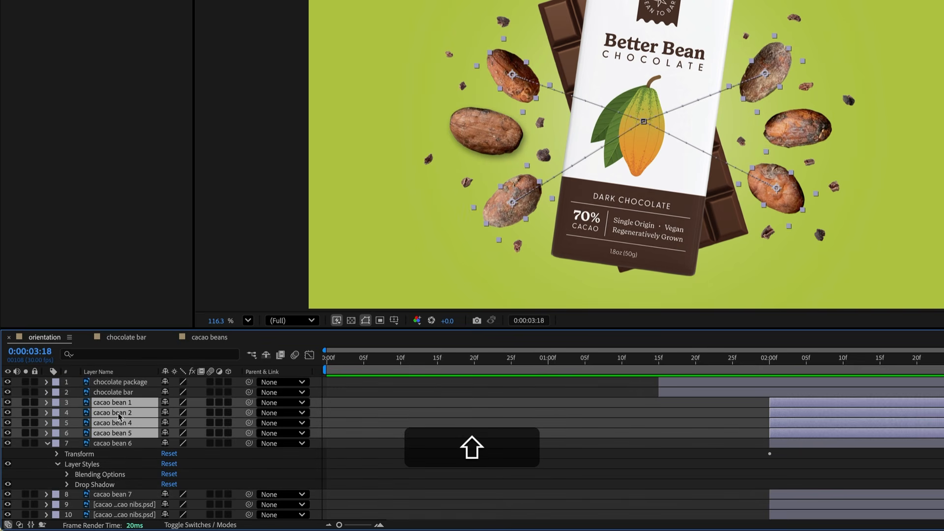
pyautogui.keyDown('super'); pyautogui.click(114, 494); pyautogui.keyUp('super')
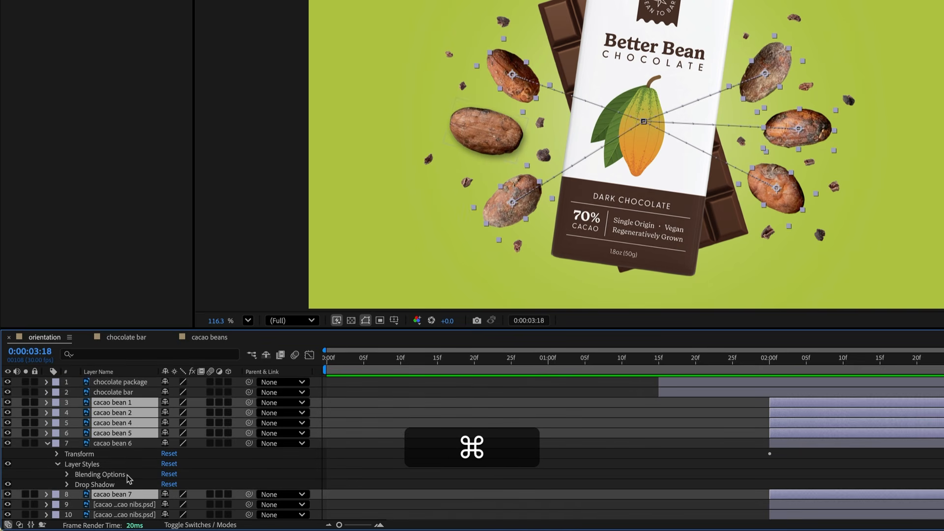
pyautogui.press('super+v')
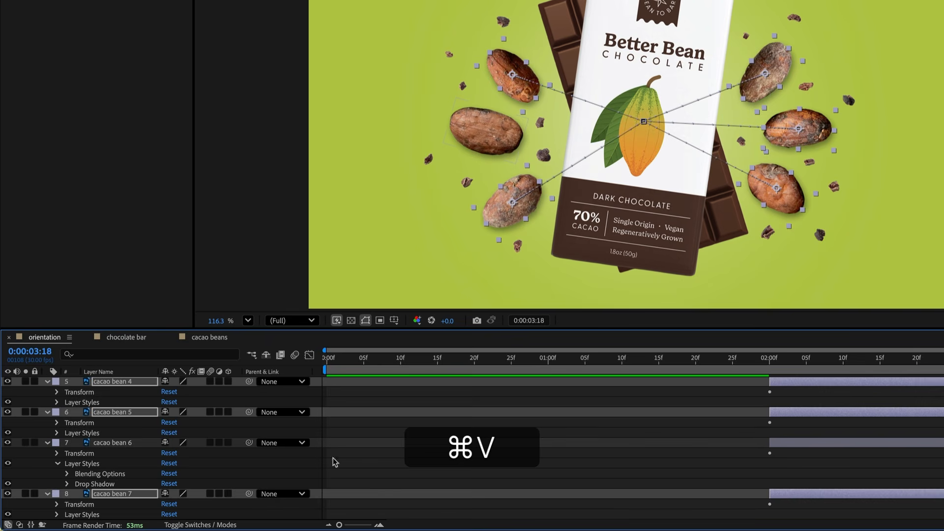
pyautogui.click(233, 465)
pyautogui.press('u')
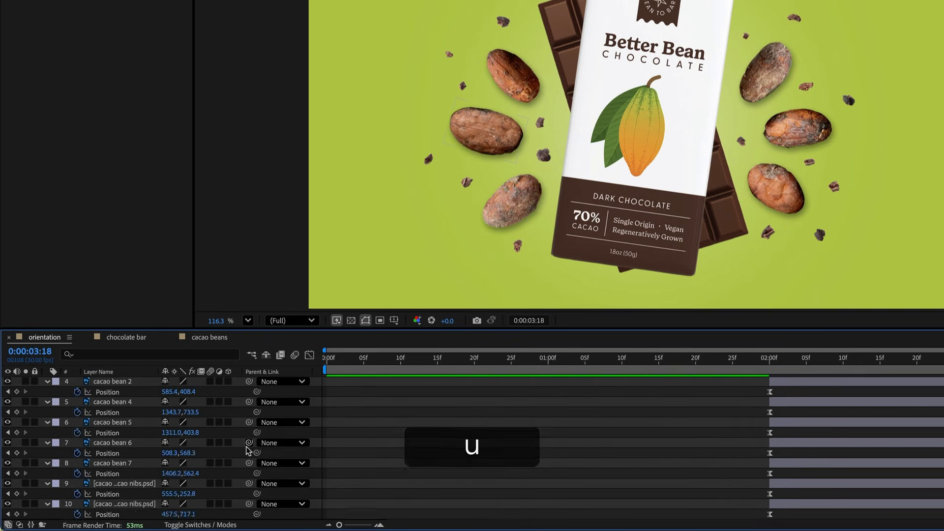
pyautogui.click(125, 464)
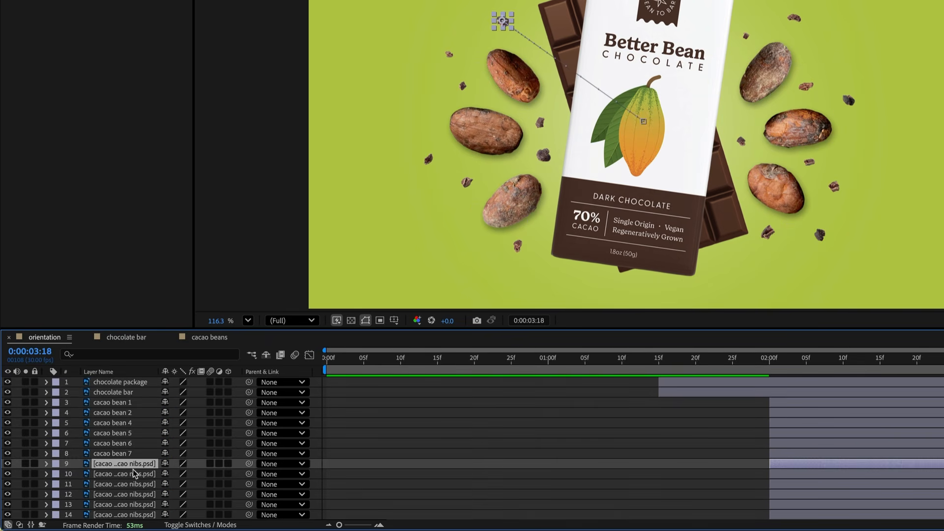
# - Paste the copied Drop Shadow style onto all the cacao nibs layers, then deselect and collapse the layers
pyautogui.scroll(-5, 133, 474)
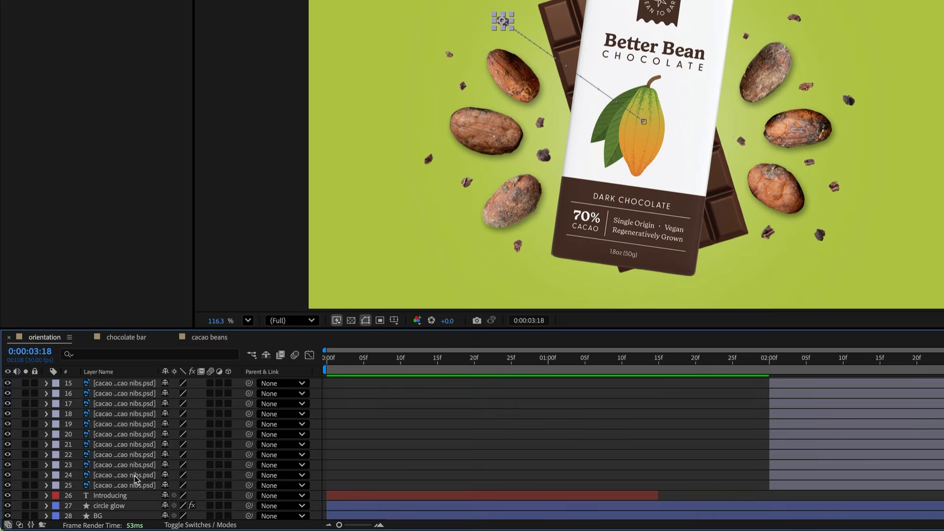
pyautogui.keyDown('shift'); pyautogui.click(136, 485); pyautogui.keyUp('shift')
pyautogui.press('super+shift+v')
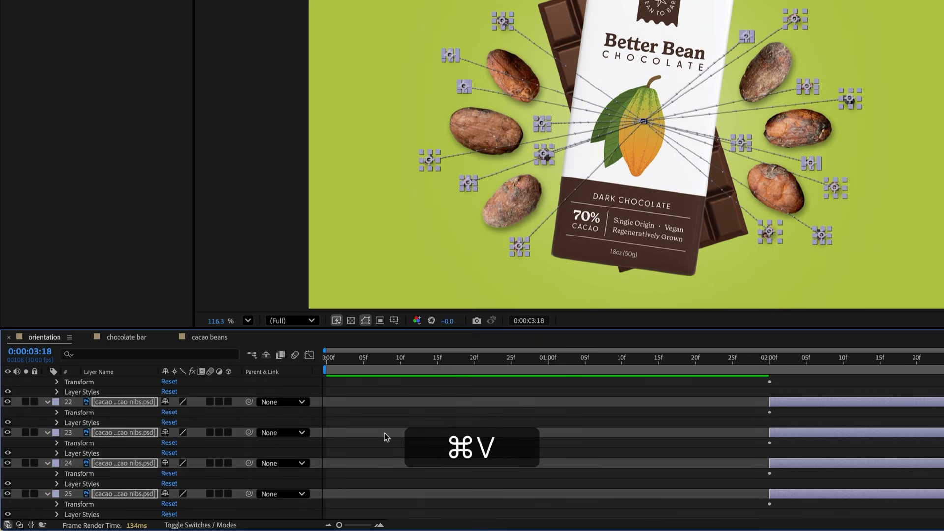
pyautogui.click(386, 437)
pyautogui.press('u')
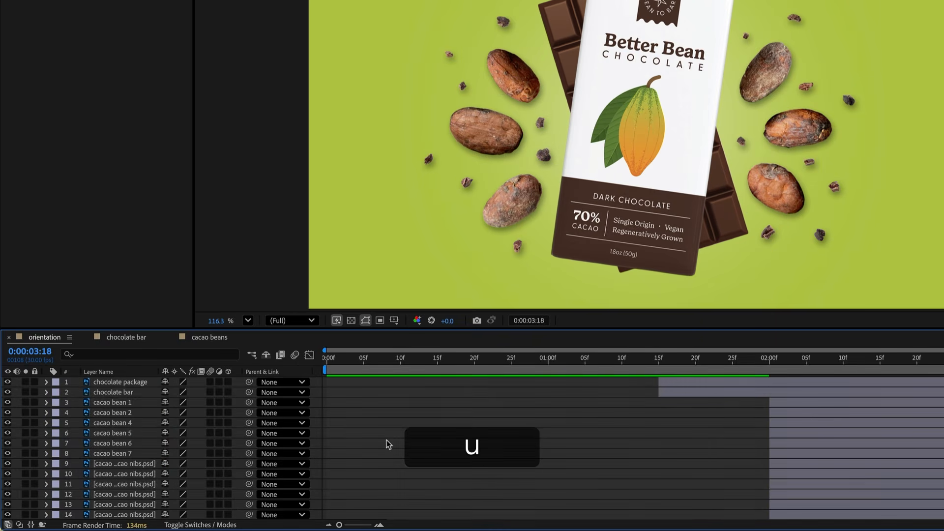
# - Paste the Drop Shadow style onto the chocolate package and chocolate bar layers and preview the composition
pyautogui.click(132, 384)
pyautogui.keyDown('shift'); pyautogui.click(129, 394); pyautogui.keyUp('shift')
pyautogui.press('super+shift+v')
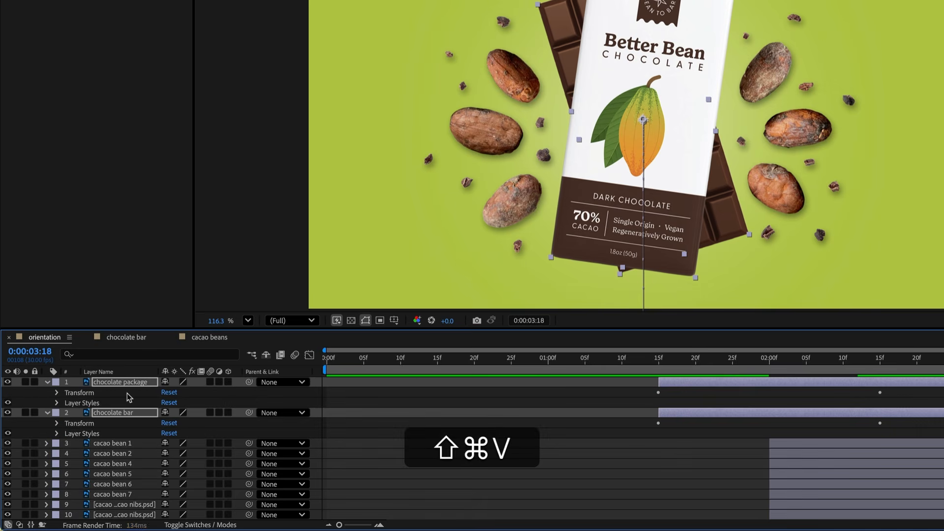
pyautogui.click(386, 431)
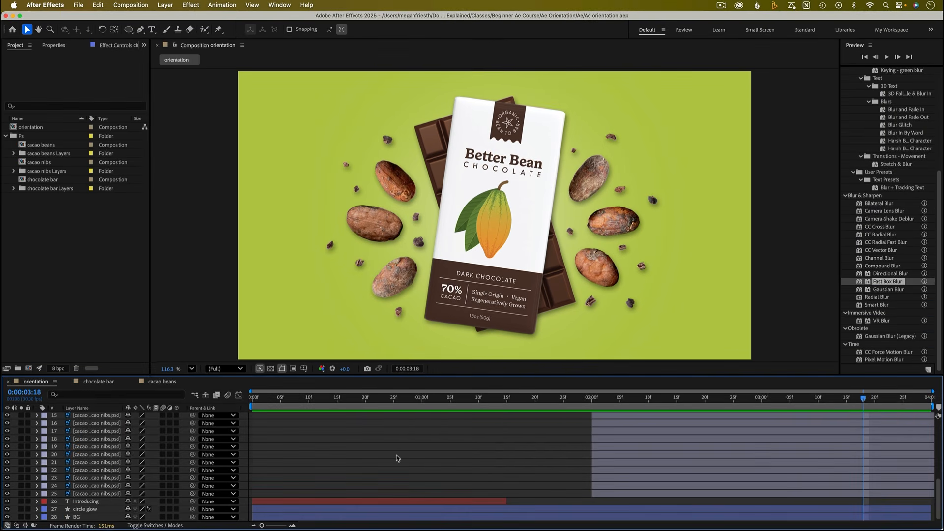
pyautogui.press('space')
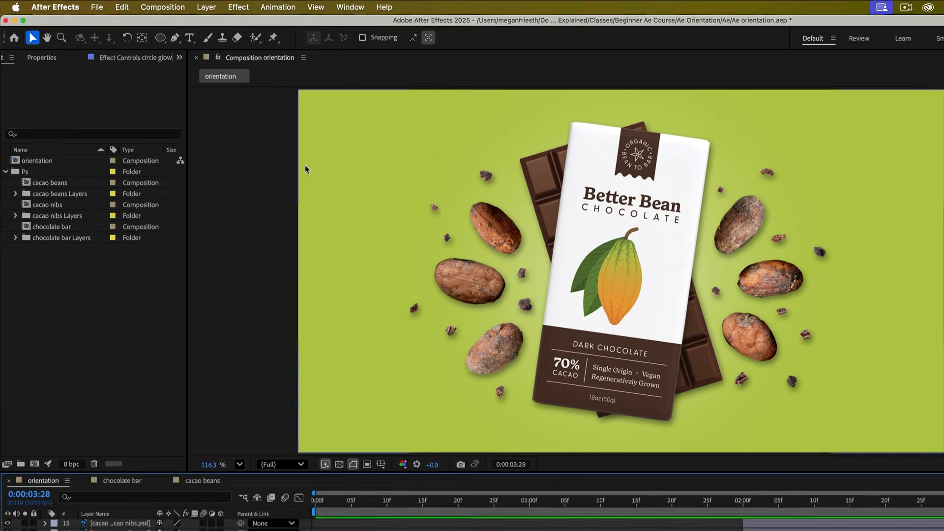
# - Add the orientation composition to the render queue and review its H.264 output module settings
pyautogui.click(170, 8)
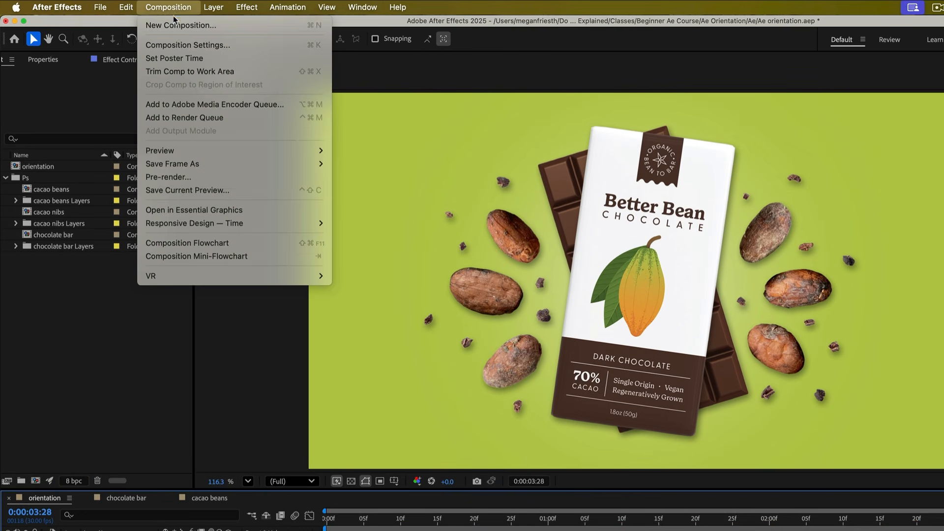
pyautogui.click(228, 120)
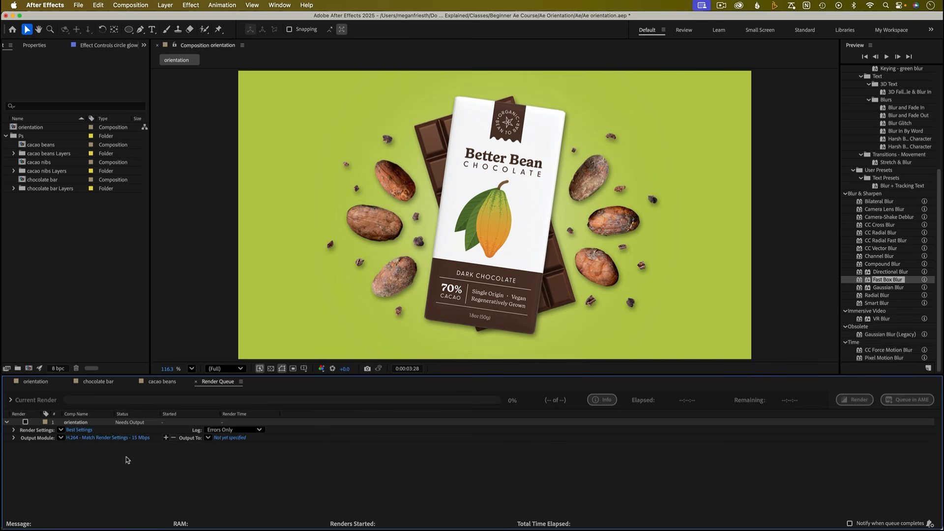
pyautogui.click(103, 438)
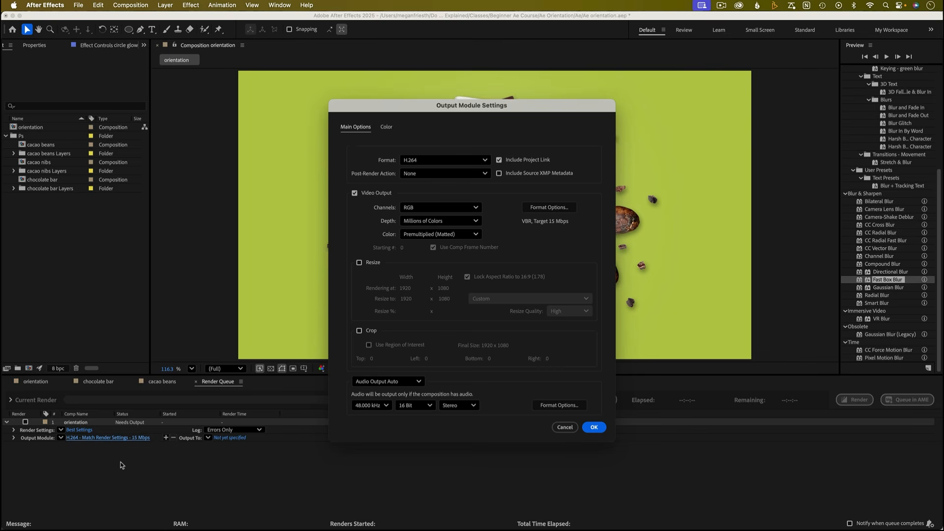
pyautogui.click(562, 428)
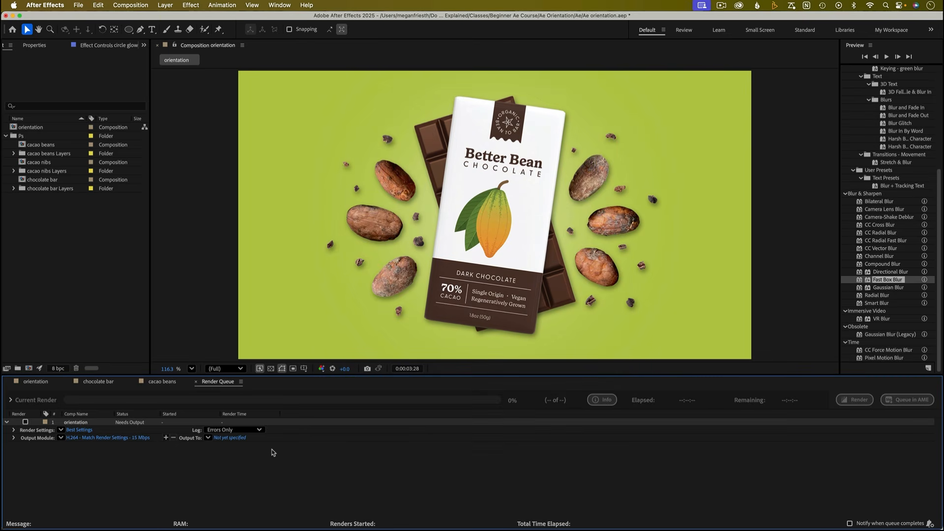
# - Save the output as orientation.mp4 in a new folder named Out inside Ae Orientation, then render the queue
pyautogui.click(226, 438)
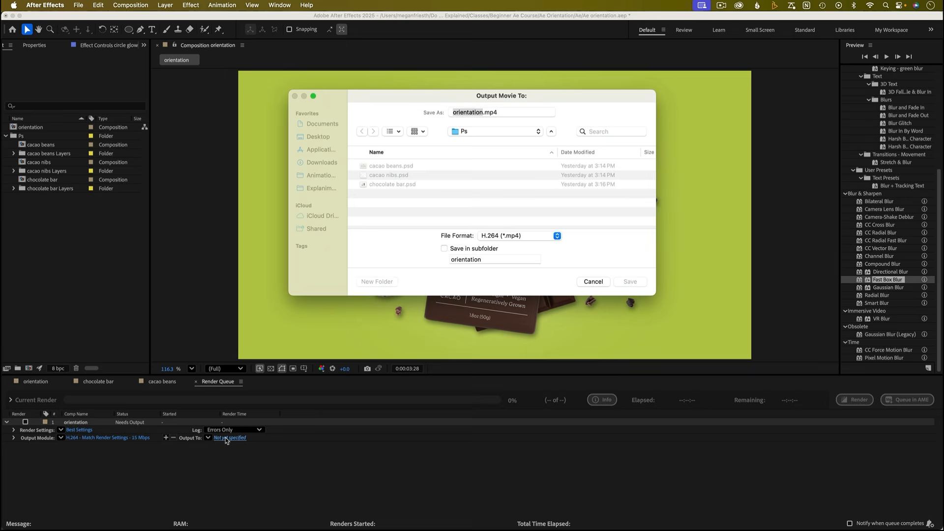
pyautogui.click(484, 132)
pyautogui.click(484, 142)
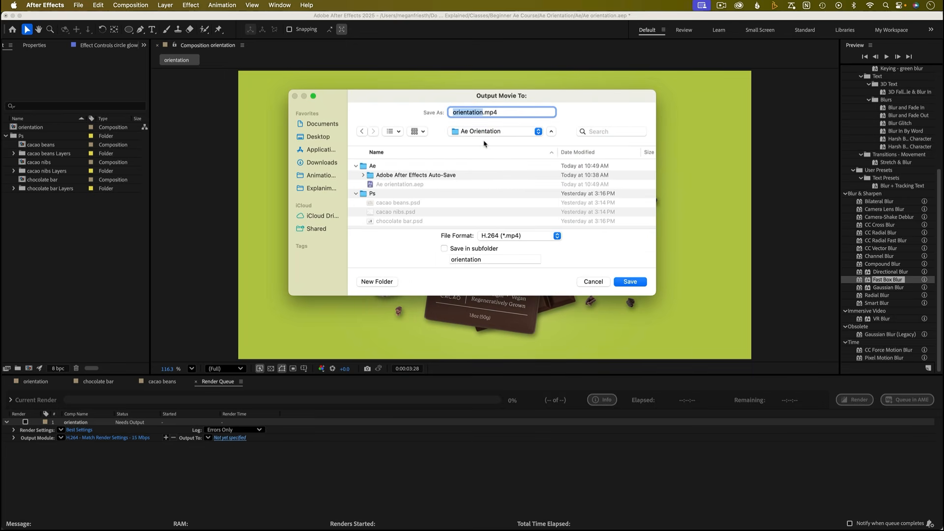
pyautogui.click(377, 282)
pyautogui.write('Out')
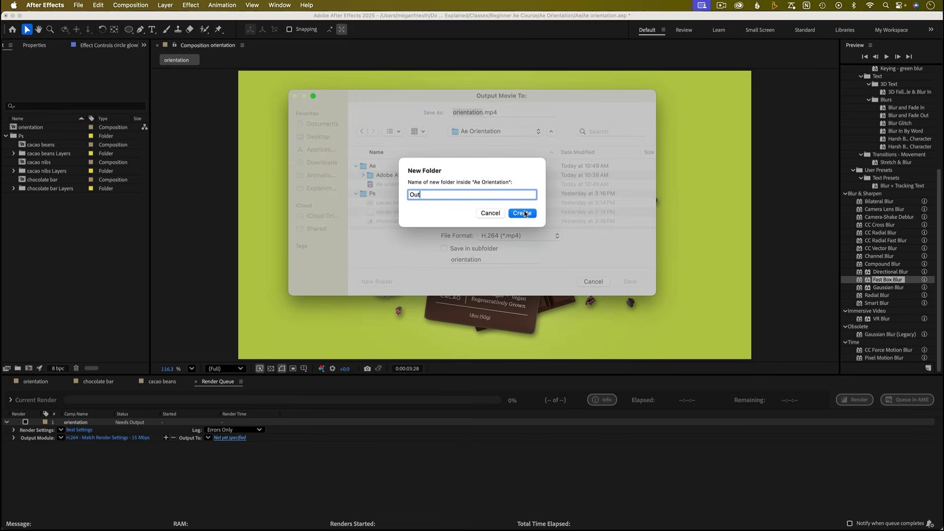
pyautogui.click(523, 213)
pyautogui.click(623, 282)
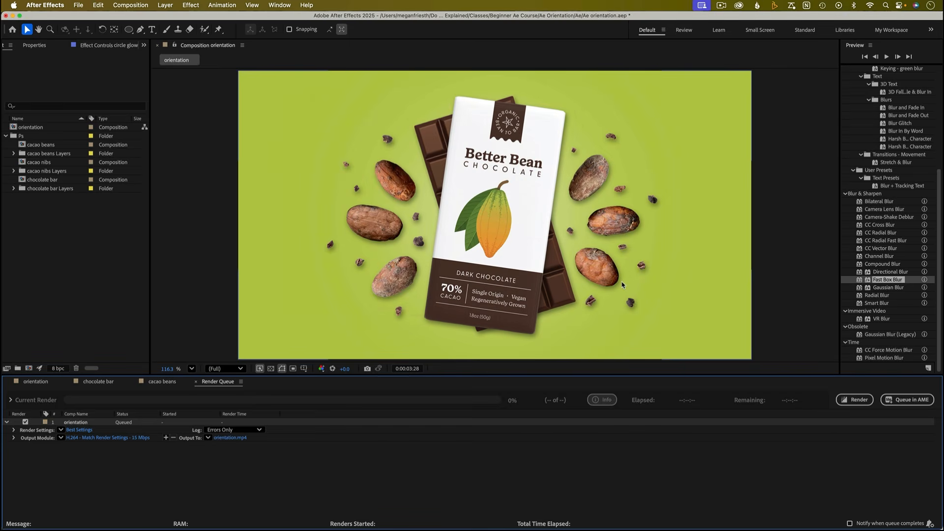
pyautogui.click(856, 399)
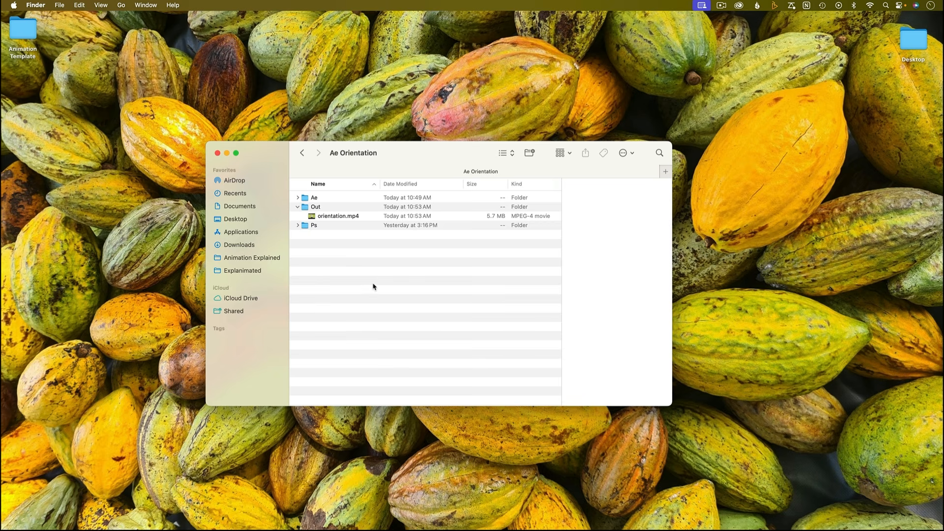
# - Open the rendered orientation.mp4 from the Out folder in QuickTime Player and play it
pyautogui.click(361, 217)
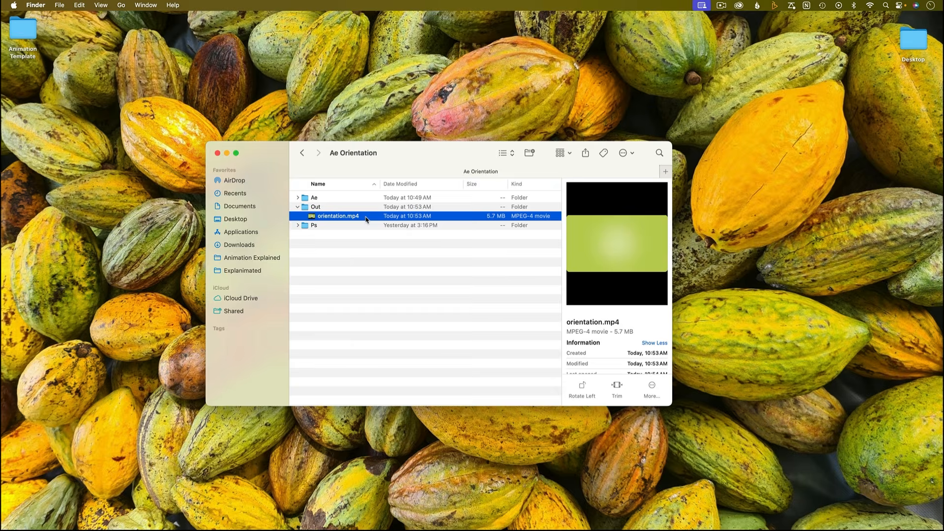
pyautogui.doubleClick(367, 217)
pyautogui.press('space')
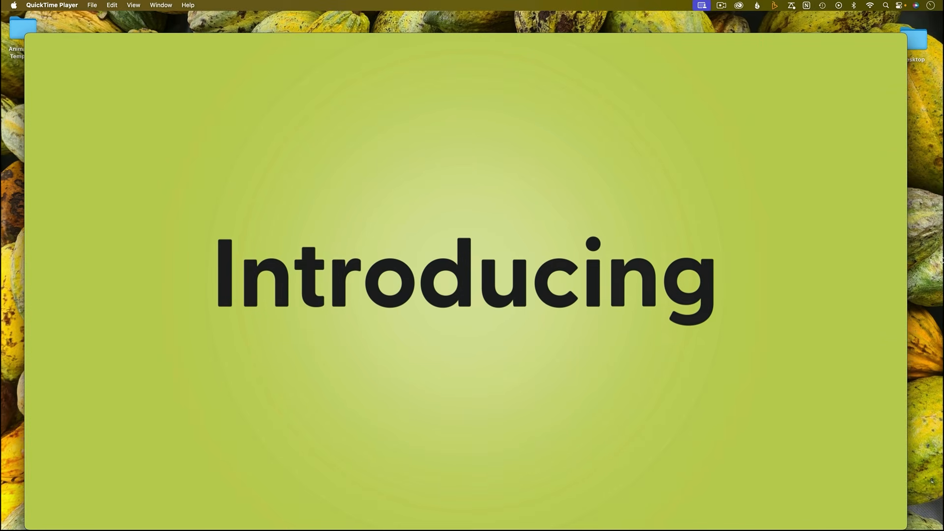